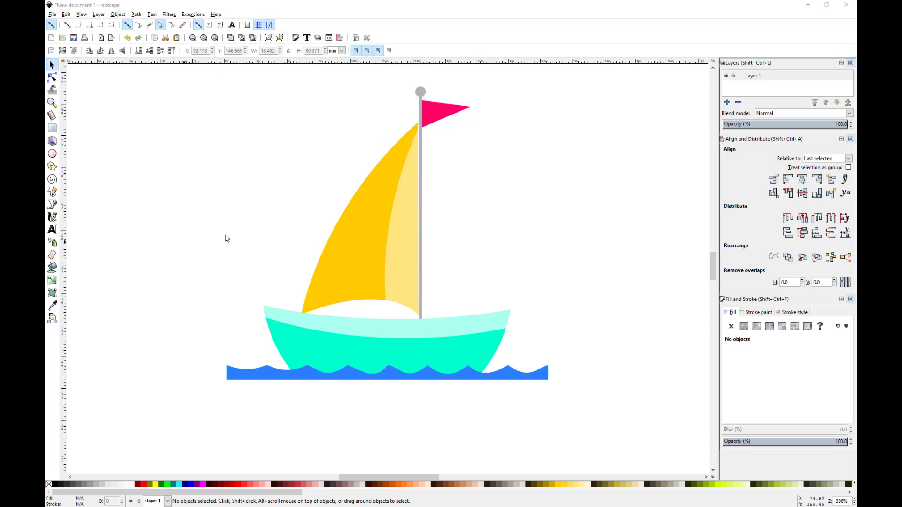
# Step: Delete the coloured sailboat group and import SailboatTuteOutline.jpg as an embedded image with DPI from file and smooth rendering
pyautogui.click(380, 242)
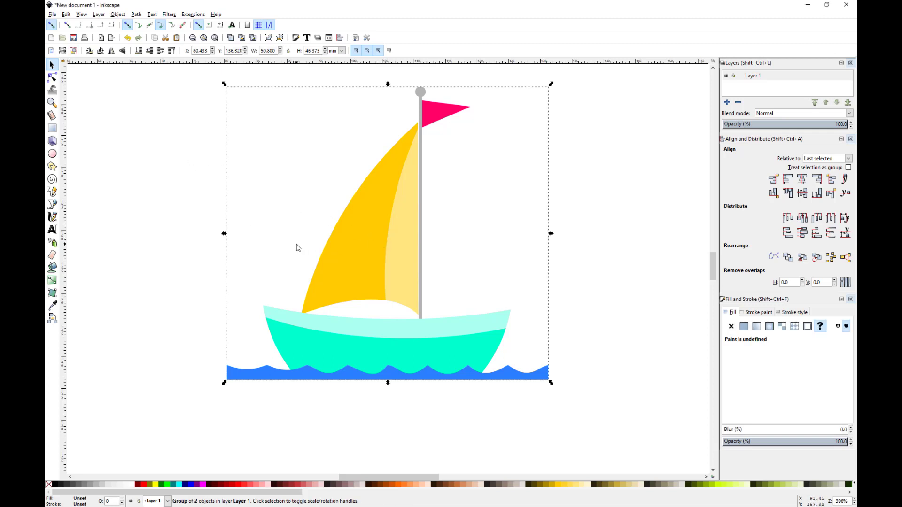
pyautogui.press('Delete')
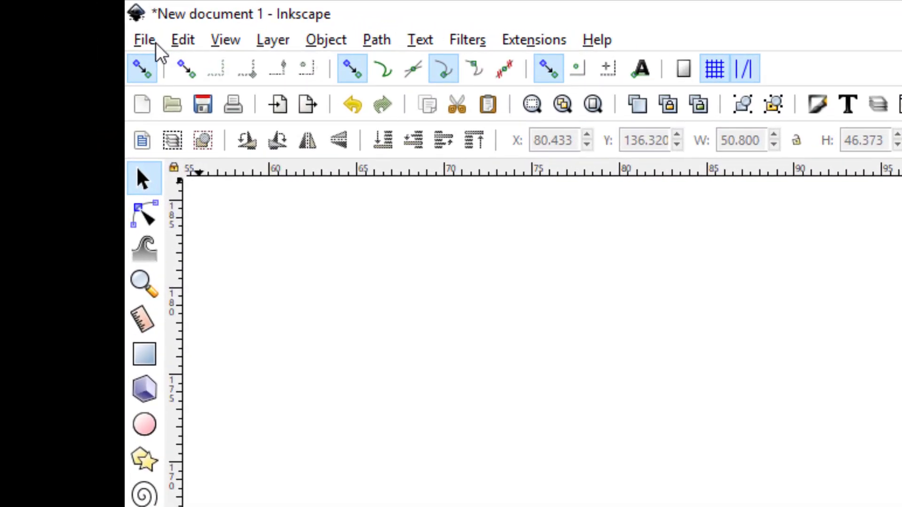
pyautogui.click(144, 40)
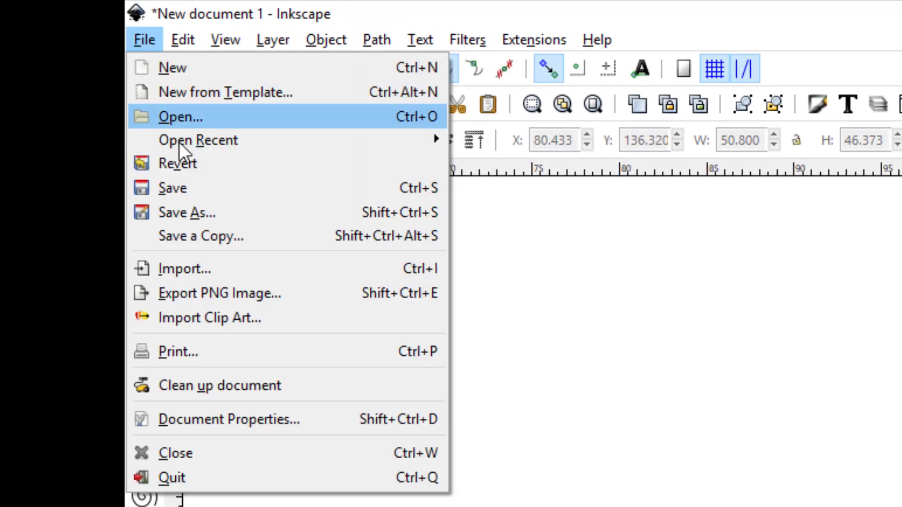
pyautogui.click(200, 270)
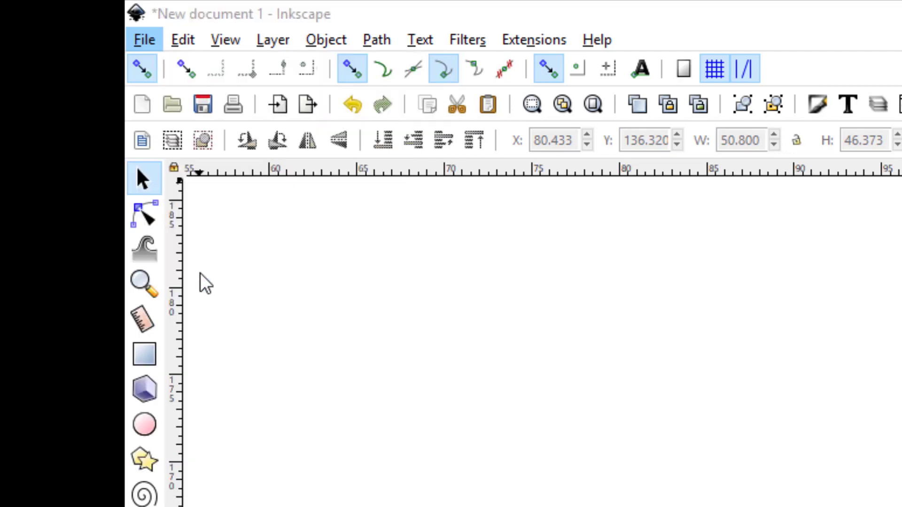
pyautogui.scroll(-3, 749, 436)
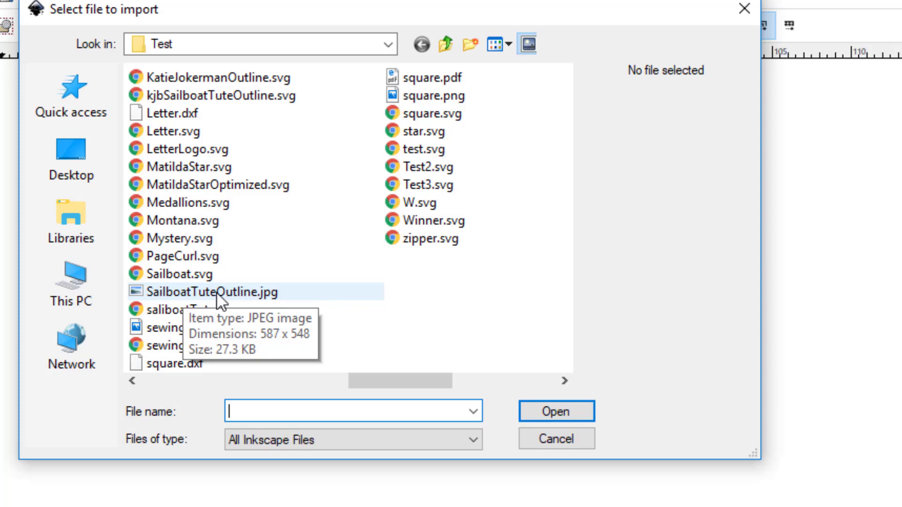
pyautogui.doubleClick(220, 292)
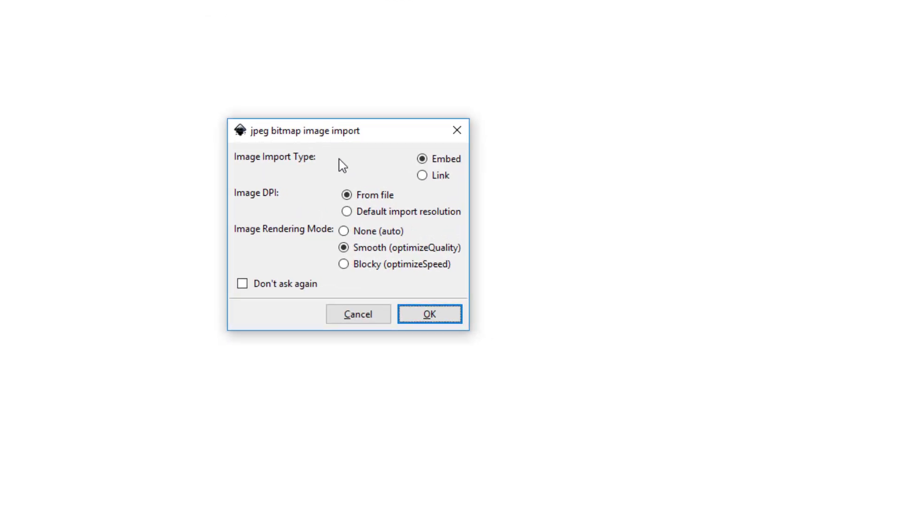
pyautogui.click(438, 315)
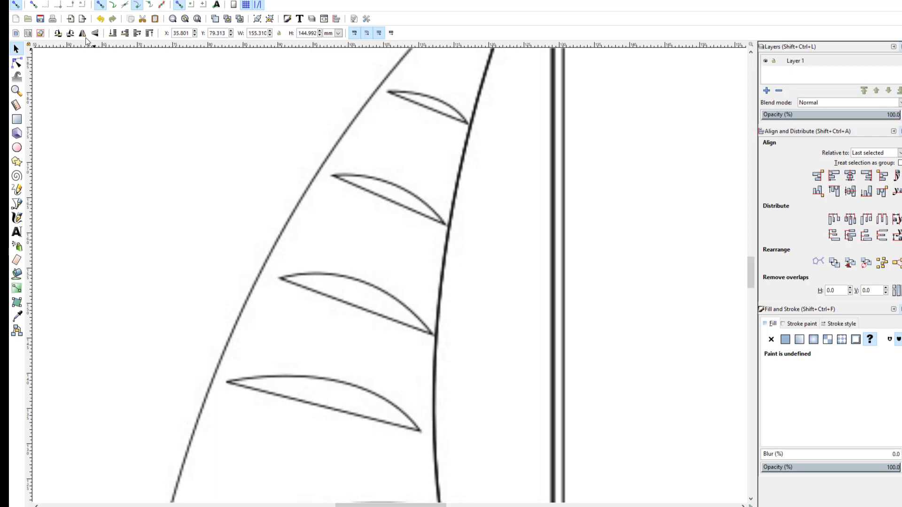
# Step: Switch the canvas display mode to Outline and view the whole imported image
pyautogui.click(72, 16)
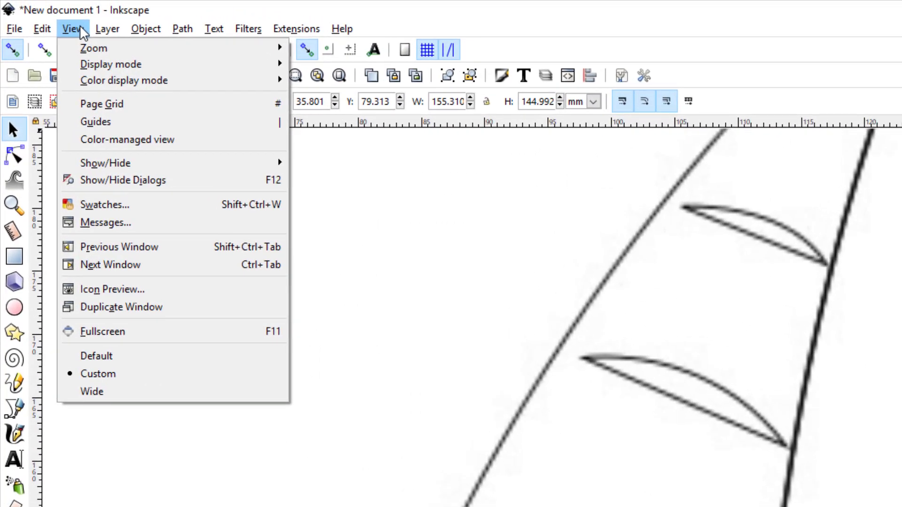
pyautogui.moveTo(86, 53)
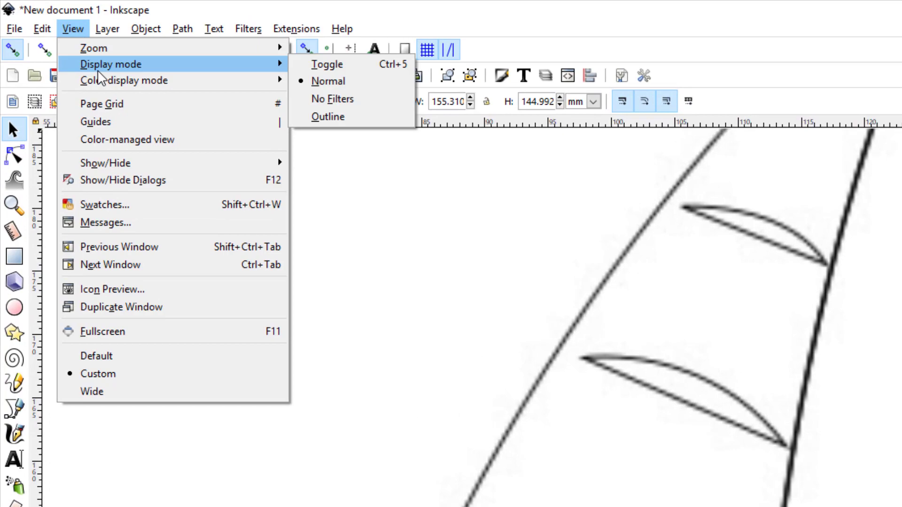
pyautogui.click(327, 118)
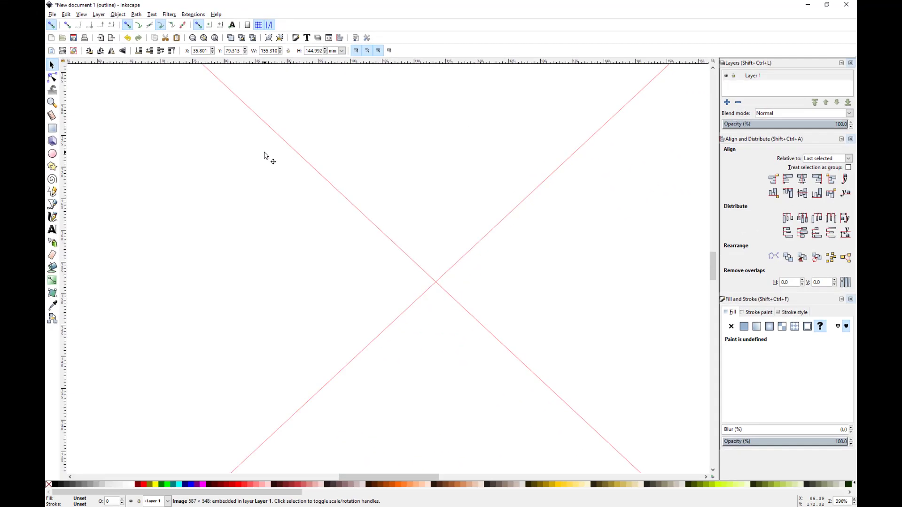
pyautogui.scroll(-3, 264, 155)
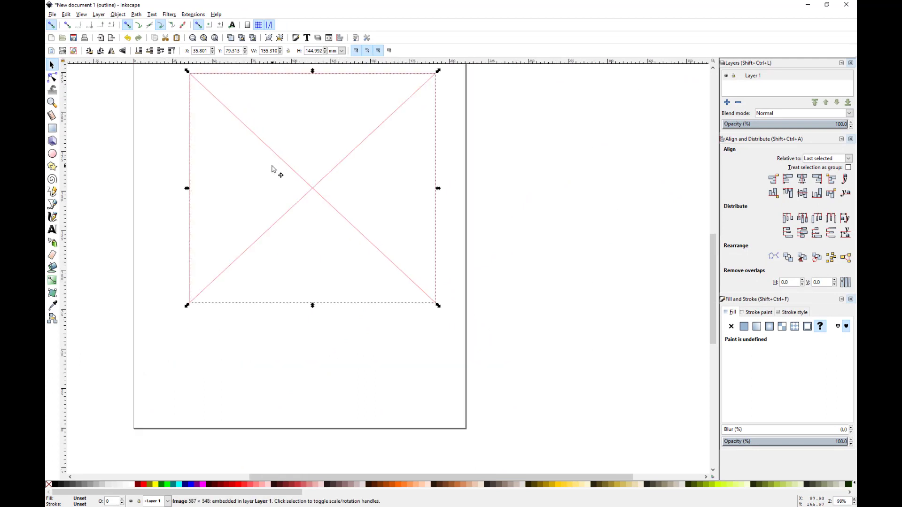
pyautogui.scroll(2, 272, 168)
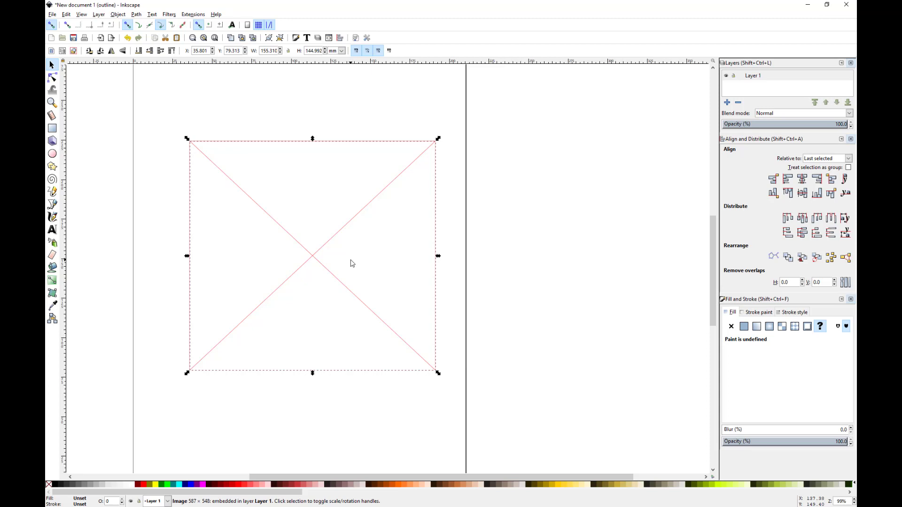
# Step: Return the canvas display mode to Normal
pyautogui.click(81, 14)
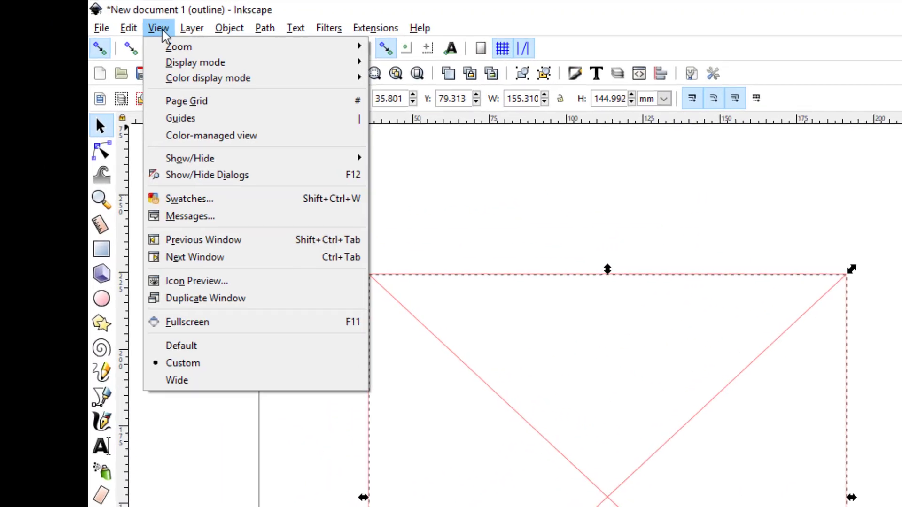
pyautogui.moveTo(203, 71)
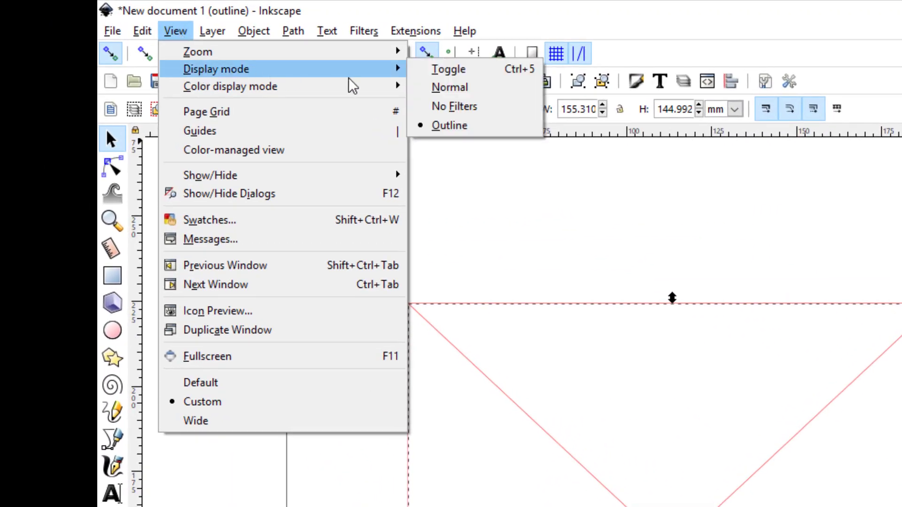
pyautogui.click(446, 89)
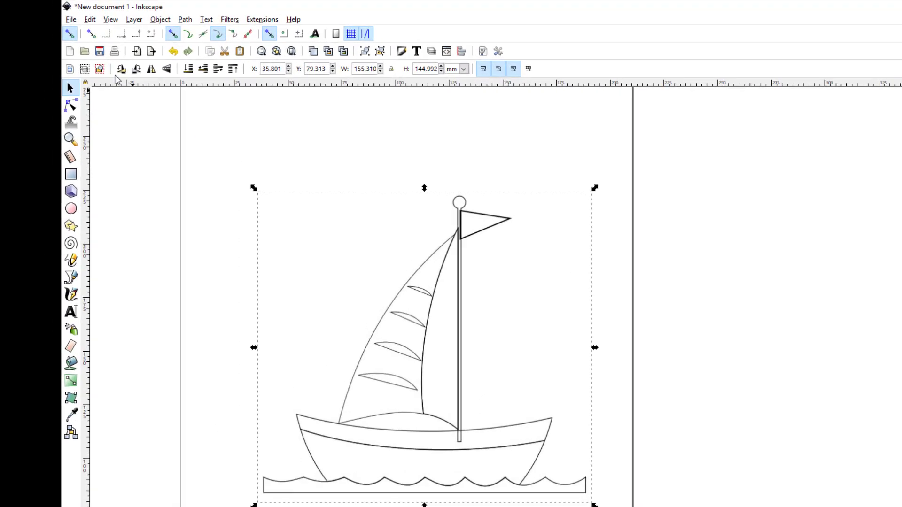
# Step: Set the document's display units to inches and turn off the page border in the document properties
pyautogui.click(96, 26)
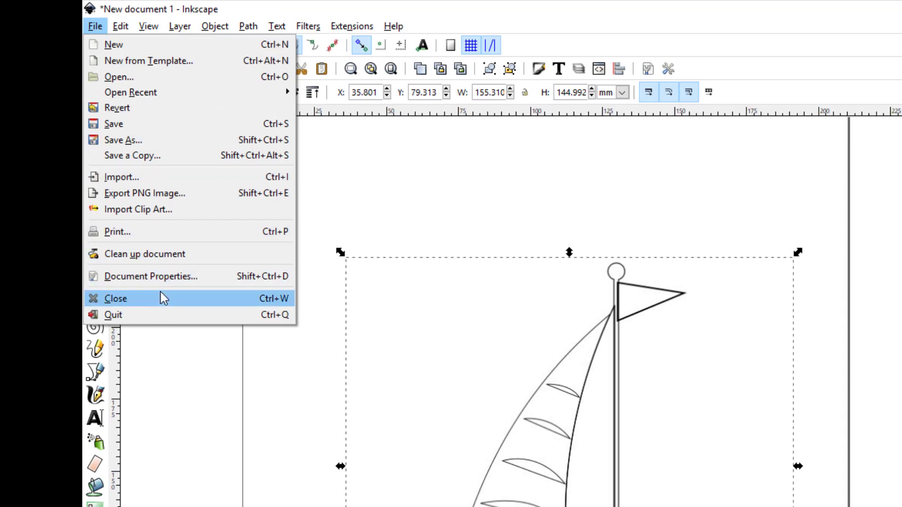
pyautogui.click(167, 278)
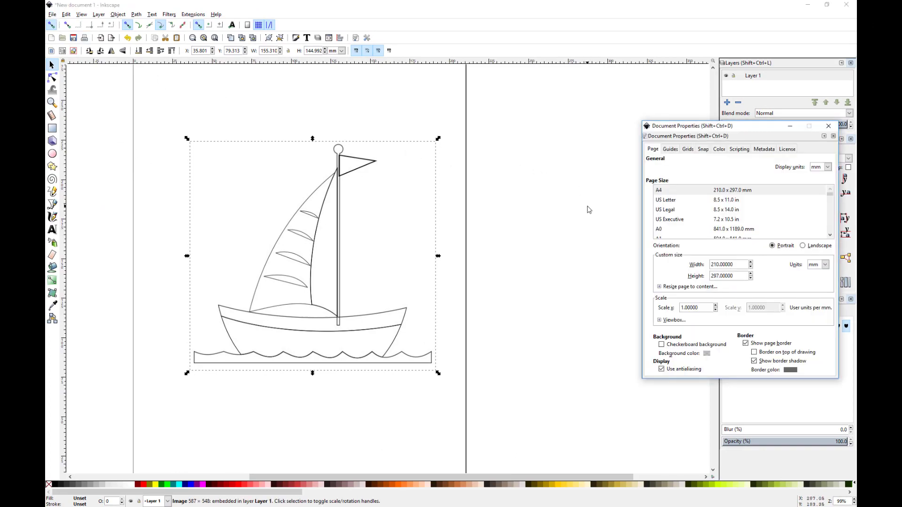
pyautogui.moveTo(720, 134); pyautogui.dragTo(391, 92)
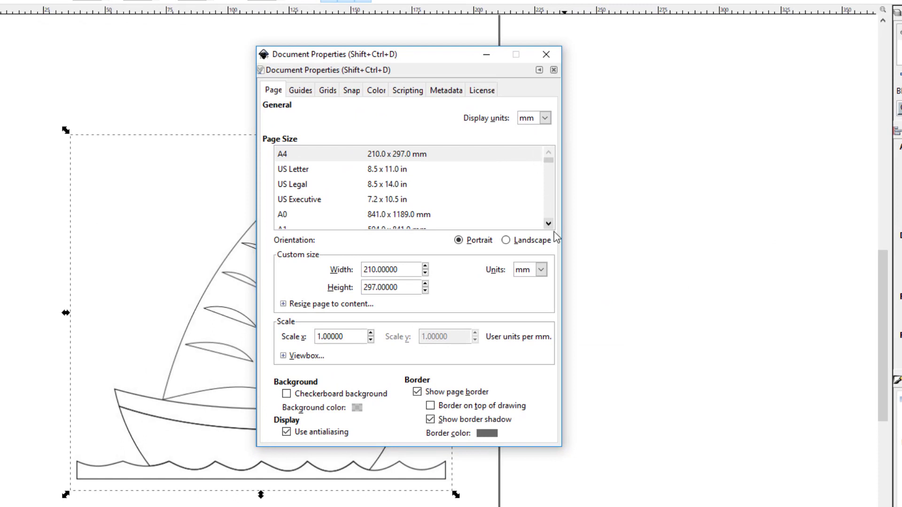
pyautogui.click(545, 118)
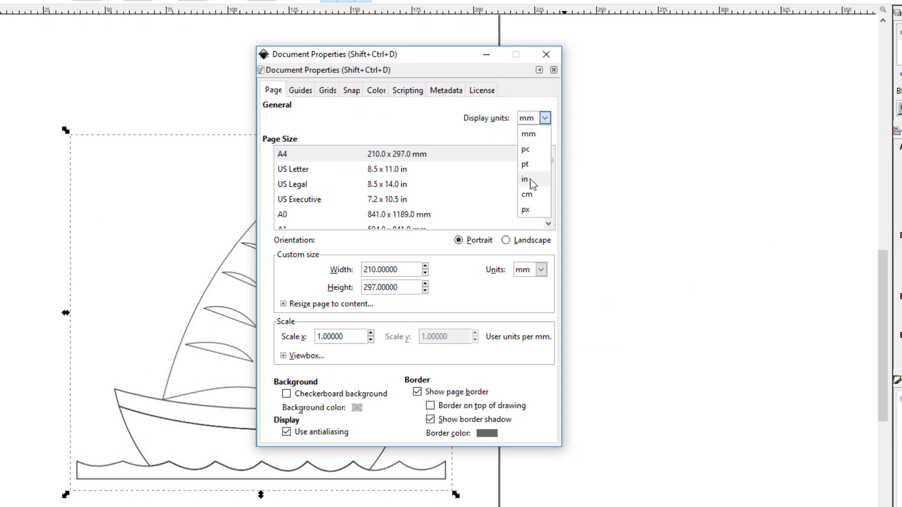
pyautogui.click(532, 185)
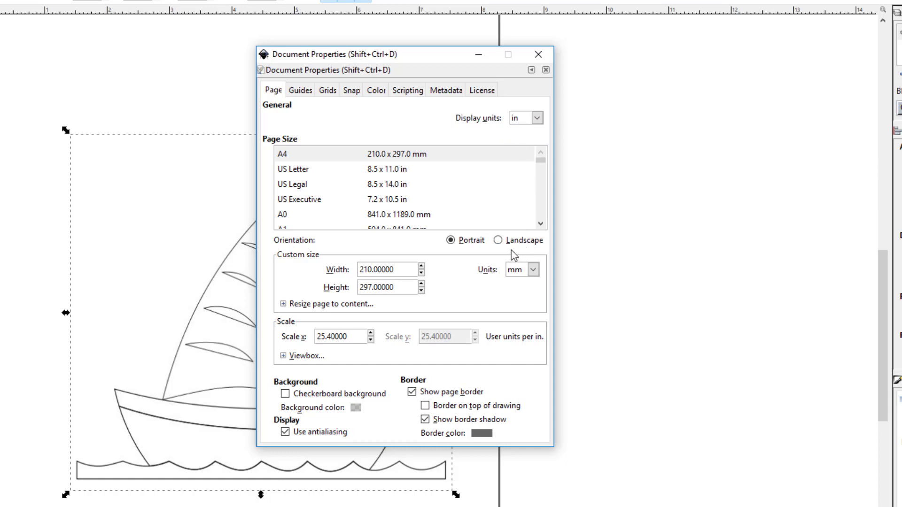
pyautogui.click(412, 393)
pyautogui.click(412, 392)
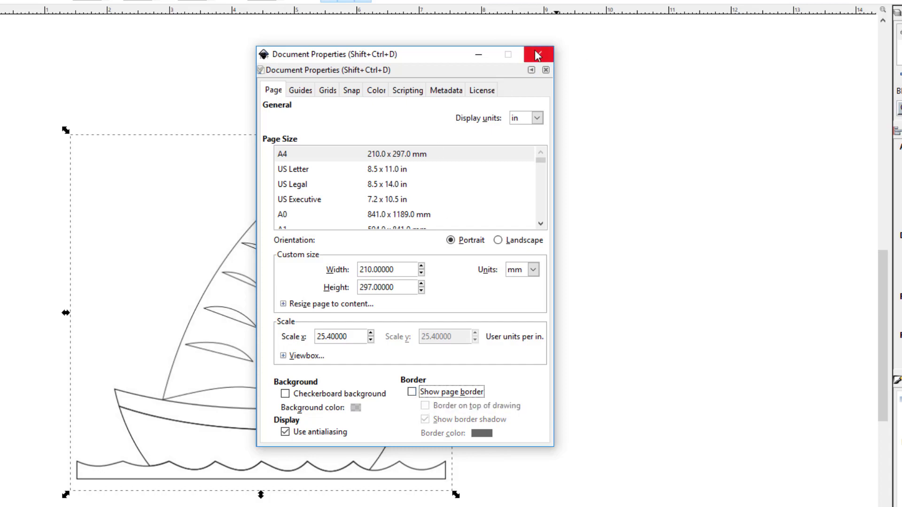
pyautogui.click(547, 59)
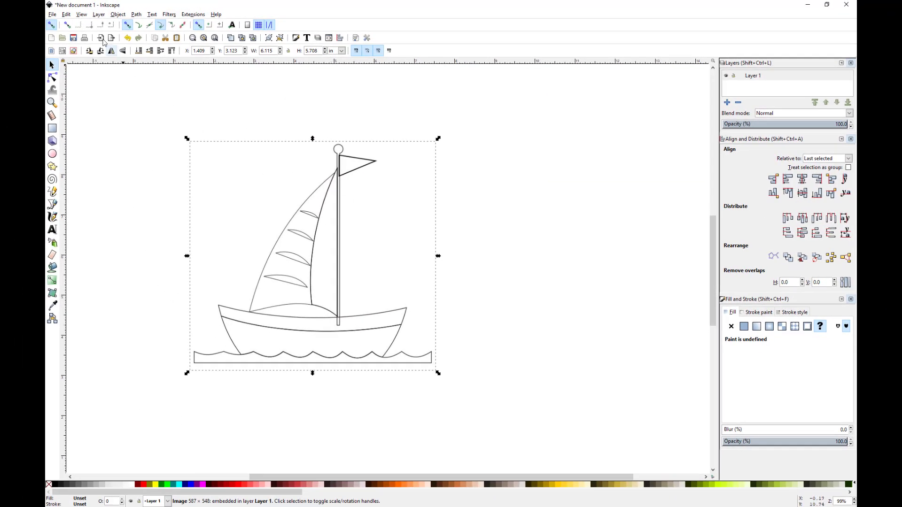
# Step: Set the canvas zoom to 1:1
pyautogui.click(82, 14)
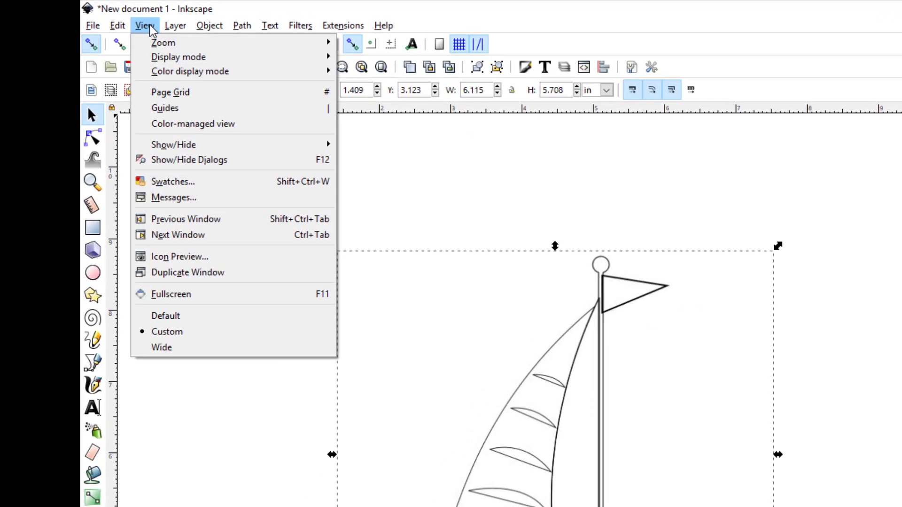
pyautogui.moveTo(162, 43)
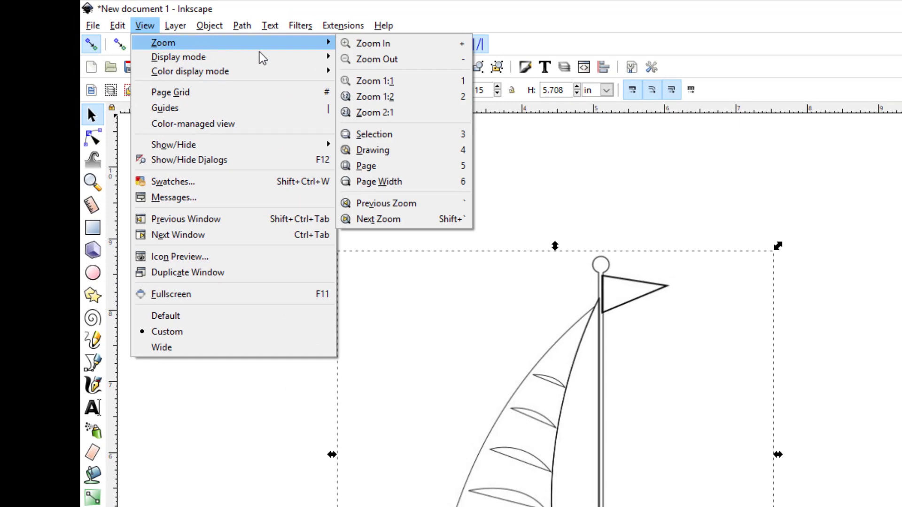
pyautogui.click(372, 82)
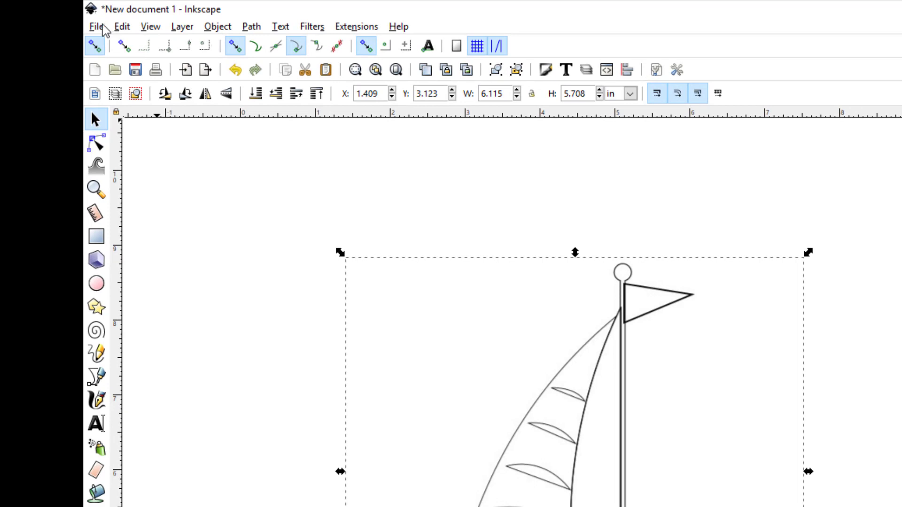
pyautogui.click(151, 27)
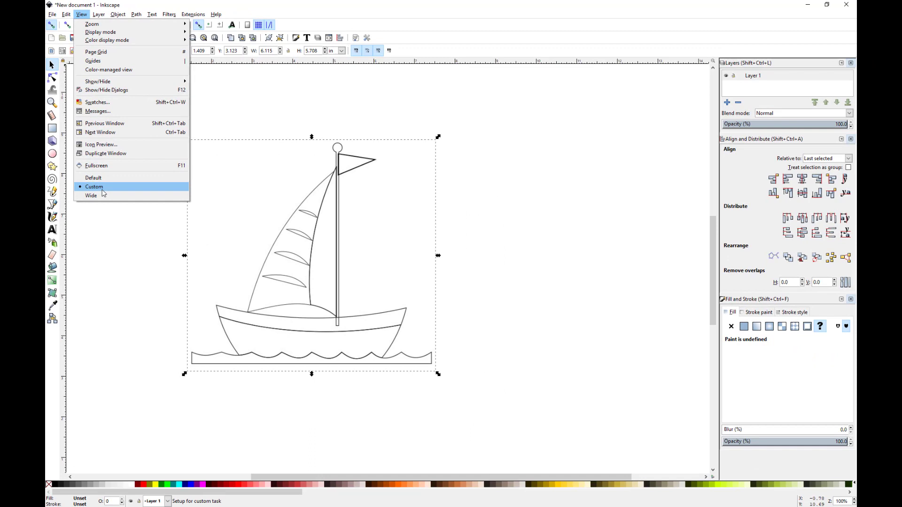
pyautogui.click(260, 112)
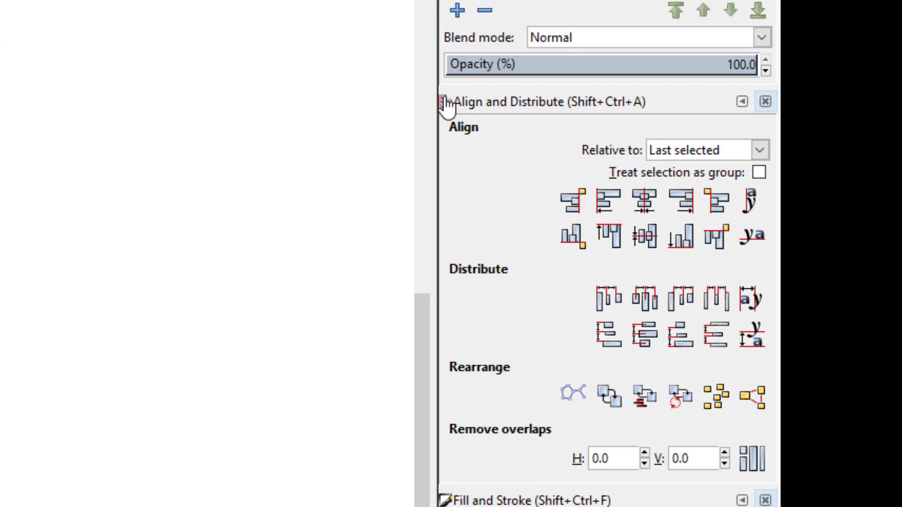
# Step: Try out different docking positions for the Align and Distribute dialog around Fill and Stroke
pyautogui.moveTo(446, 103)
pyautogui.mouseDown()
pyautogui.moveTo(485, 125)
pyautogui.moveTo(509, 199)
pyautogui.moveTo(527, 505)
pyautogui.moveTo(548, 506)
pyautogui.mouseUp()
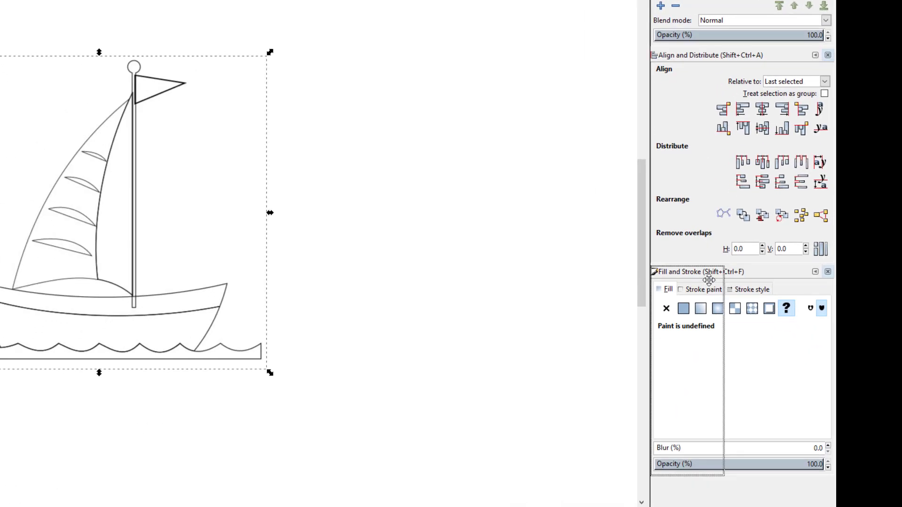
pyautogui.moveTo(709, 280)
pyautogui.mouseDown()
pyautogui.moveTo(730, 278)
pyautogui.moveTo(722, 213)
pyautogui.moveTo(721, 280)
pyautogui.mouseUp()
pyautogui.moveTo(721, 280)
pyautogui.mouseDown()
pyautogui.moveTo(727, 243)
pyautogui.moveTo(727, 281)
pyautogui.moveTo(776, 277)
pyautogui.mouseUp()
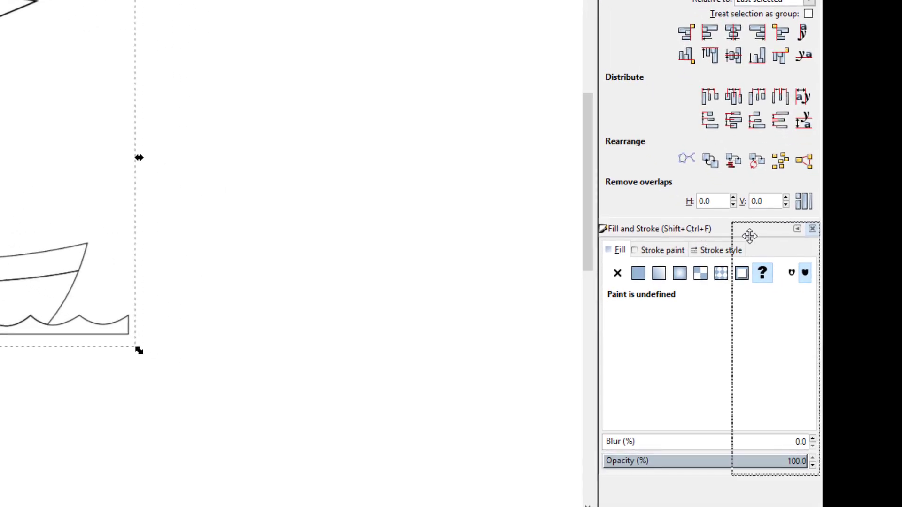
pyautogui.moveTo(749, 236)
pyautogui.mouseDown()
pyautogui.moveTo(670, 236)
pyautogui.moveTo(703, 236)
pyautogui.mouseUp()
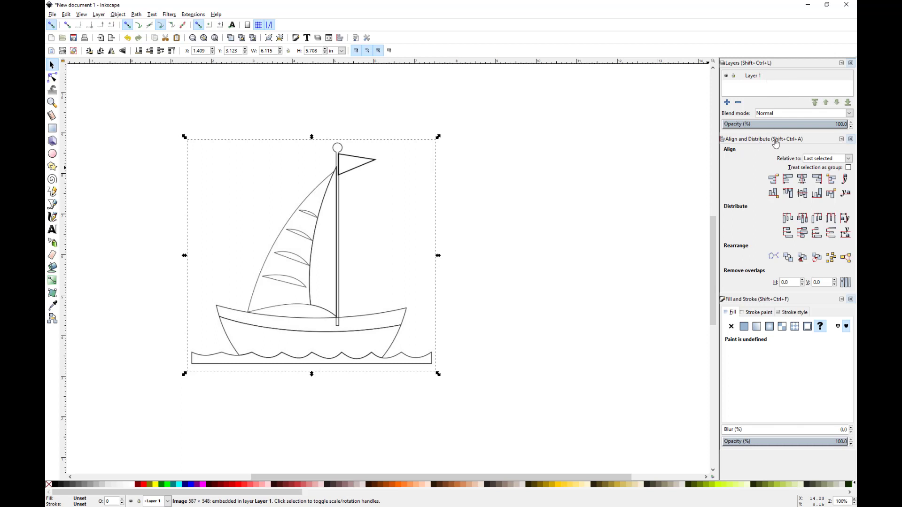
# Step: Close the Align and Distribute dialog and reopen it
pyautogui.click(850, 140)
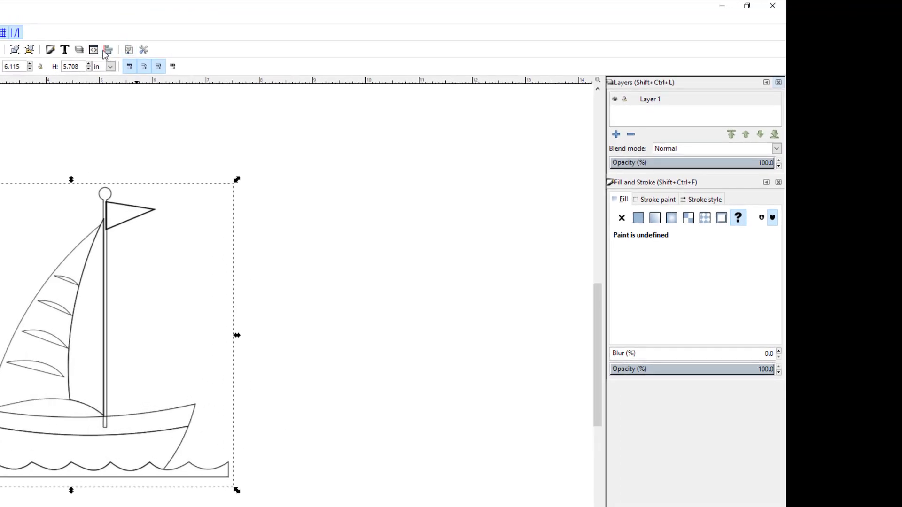
pyautogui.click(109, 51)
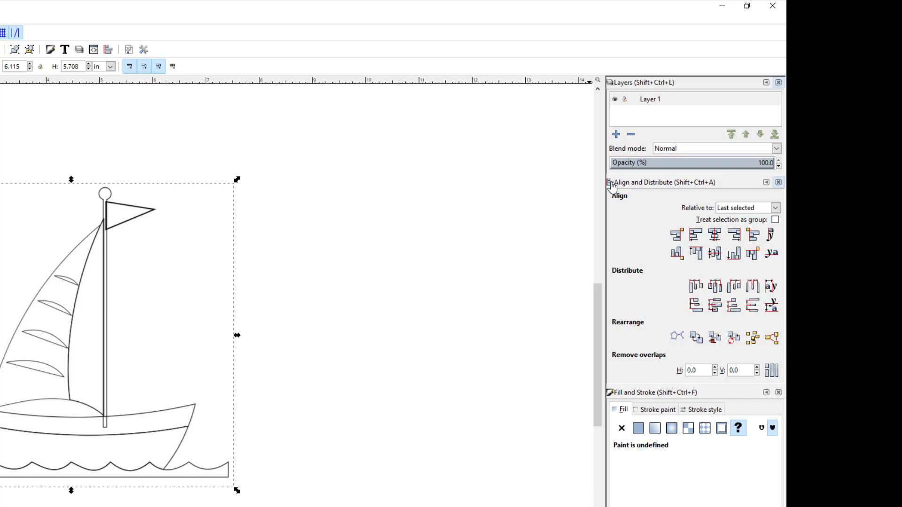
# Step: Dock Align and Distribute beside Layers, move it back between Layers and Fill and Stroke, and narrow the dock
pyautogui.moveTo(612, 186); pyautogui.dragTo(642, 156)
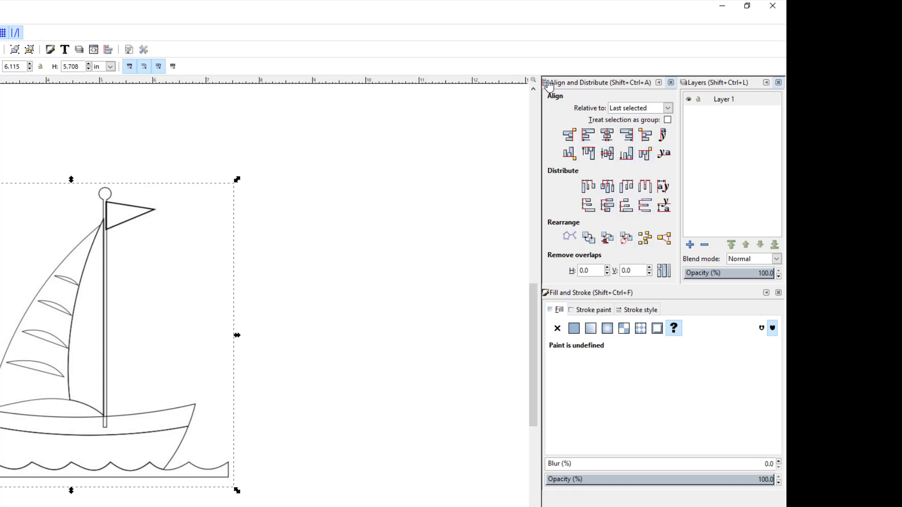
pyautogui.moveTo(549, 87)
pyautogui.mouseDown()
pyautogui.moveTo(576, 176)
pyautogui.moveTo(595, 305)
pyautogui.moveTo(655, 323)
pyautogui.mouseUp()
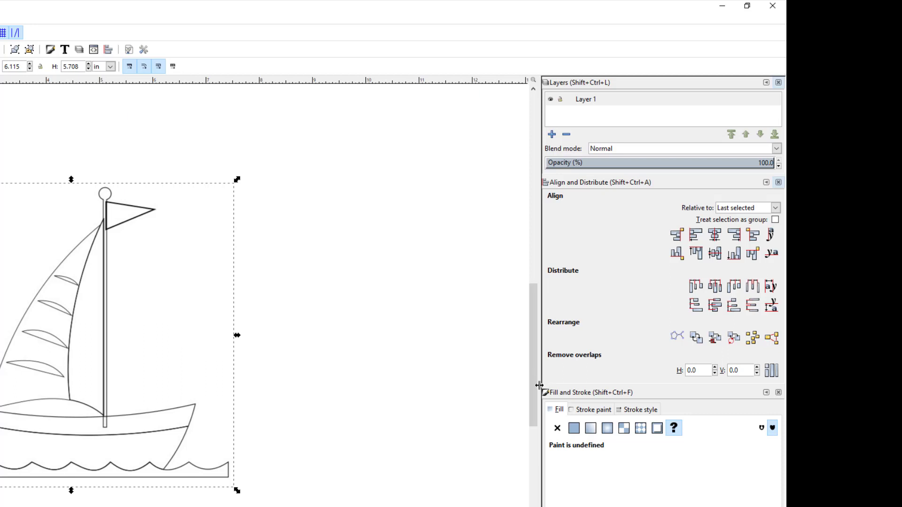
pyautogui.moveTo(540, 385); pyautogui.dragTo(602, 391)
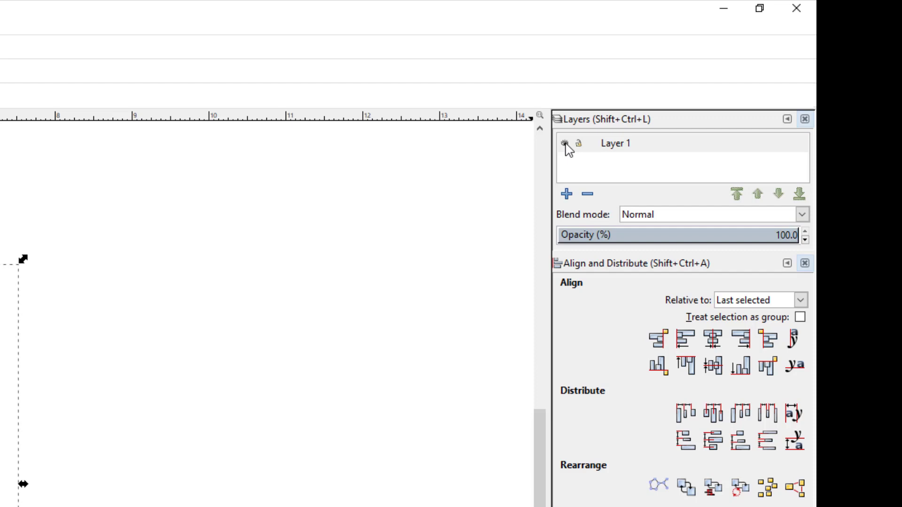
# Step: Hide Layer 1 and show it again
pyautogui.click(564, 144)
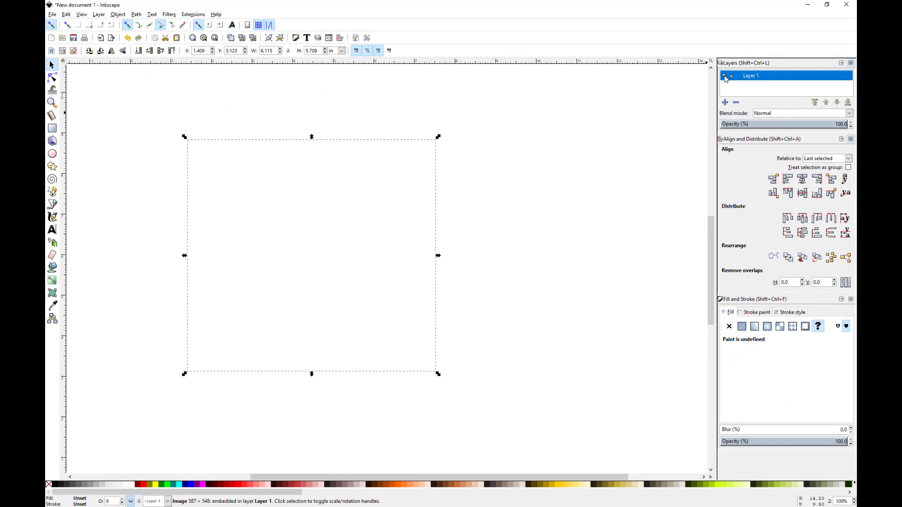
pyautogui.click(565, 143)
pyautogui.click(725, 77)
pyautogui.click(725, 77)
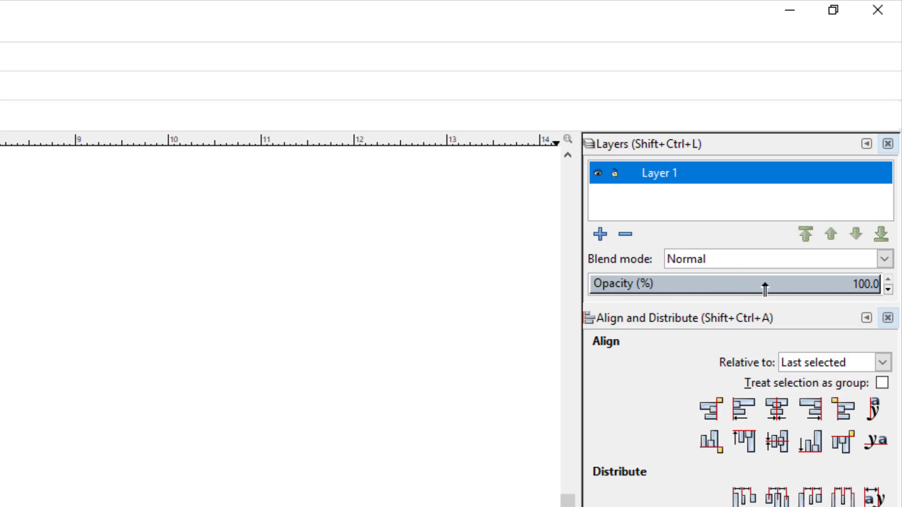
# Step: Reduce Layer 1's opacity to 22.3% and lock the layer
pyautogui.click(728, 287)
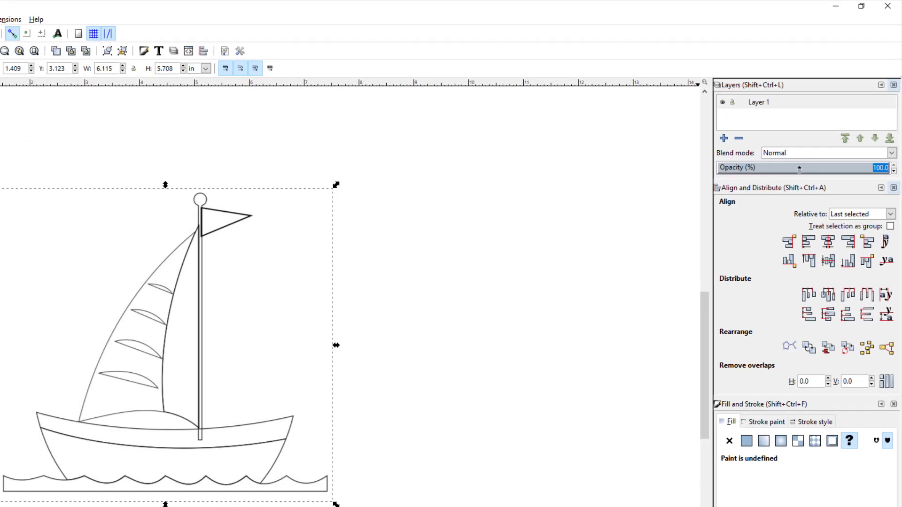
pyautogui.moveTo(800, 169)
pyautogui.mouseDown()
pyautogui.moveTo(760, 178)
pyautogui.moveTo(773, 156)
pyautogui.mouseUp()
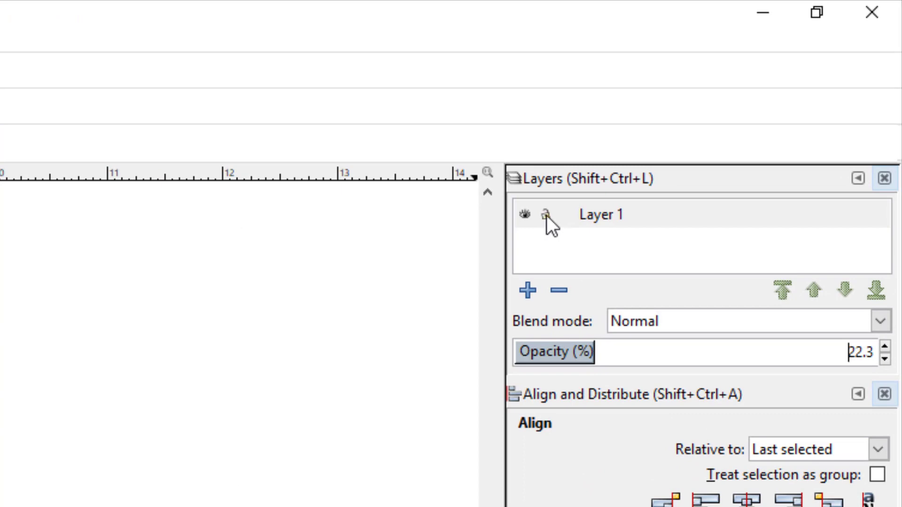
pyautogui.click(548, 220)
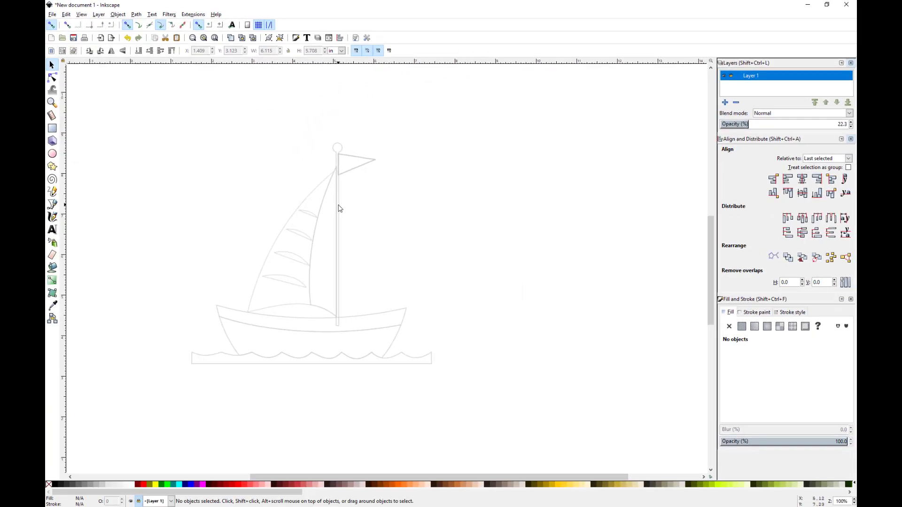
# Step: Try to move and area-select the sailboat image on the locked layer
pyautogui.moveTo(340, 209); pyautogui.dragTo(363, 185)
pyautogui.moveTo(310, 217); pyautogui.dragTo(365, 210)
pyautogui.moveTo(256, 199); pyautogui.dragTo(368, 300)
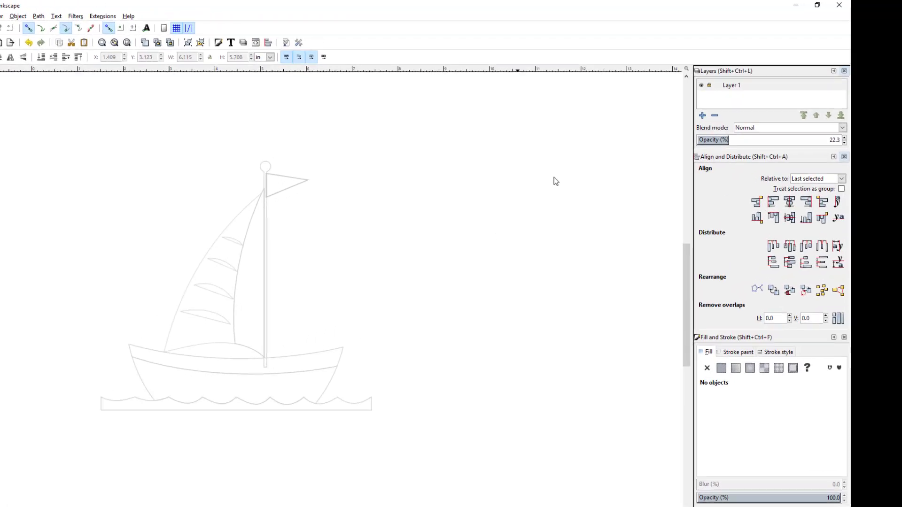
# Step: Add a new layer named Drawing above the current layer
pyautogui.click(665, 137)
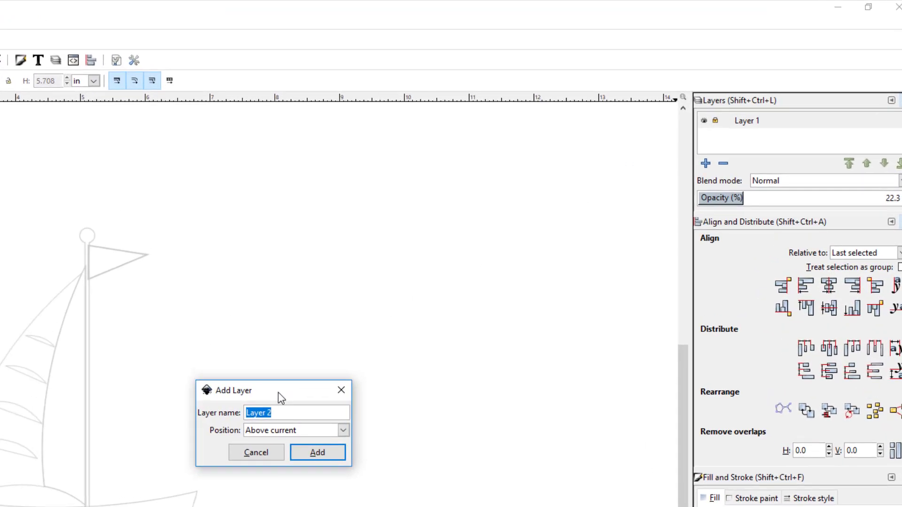
pyautogui.write('Drawing')
pyautogui.press('Return')
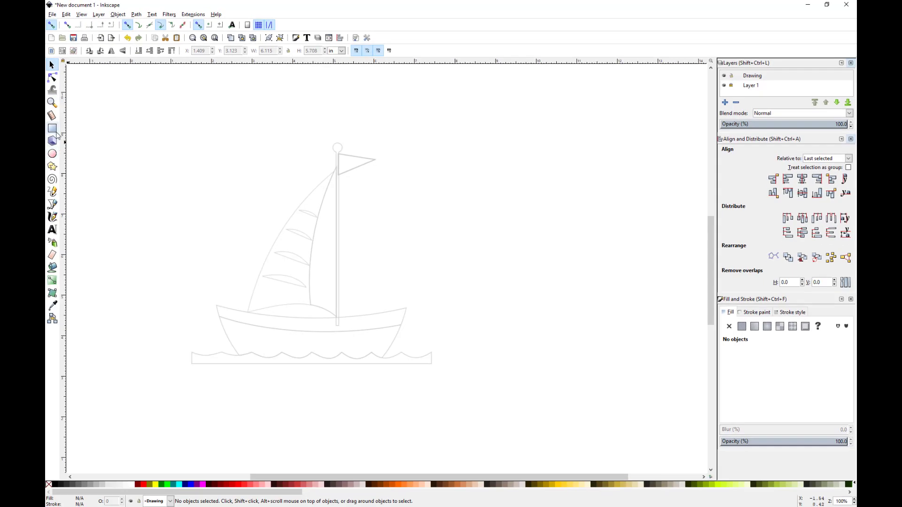
# Step: Draw a test rectangle about 1.25 by 1.22 in beside the mast, and toggle the Drawing layer's visibility off and on
pyautogui.click(53, 128)
pyautogui.moveTo(378, 198); pyautogui.dragTo(430, 247)
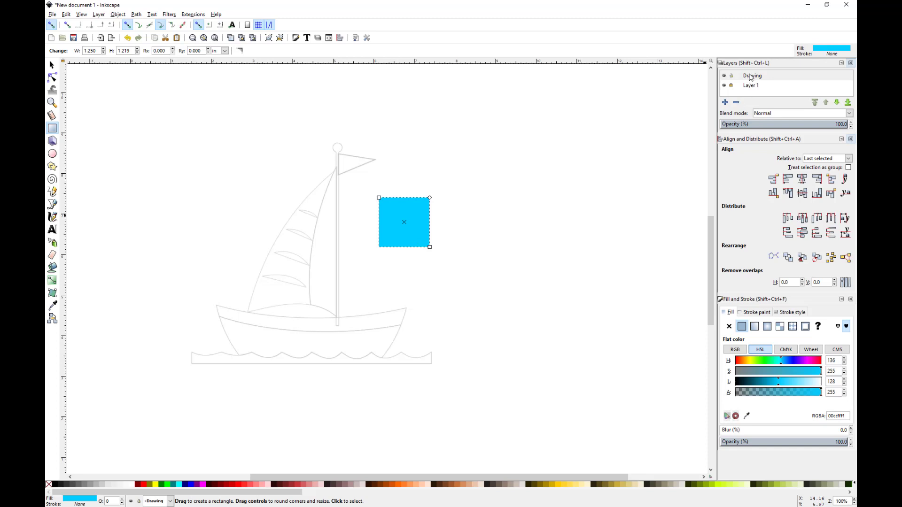
pyautogui.click(726, 76)
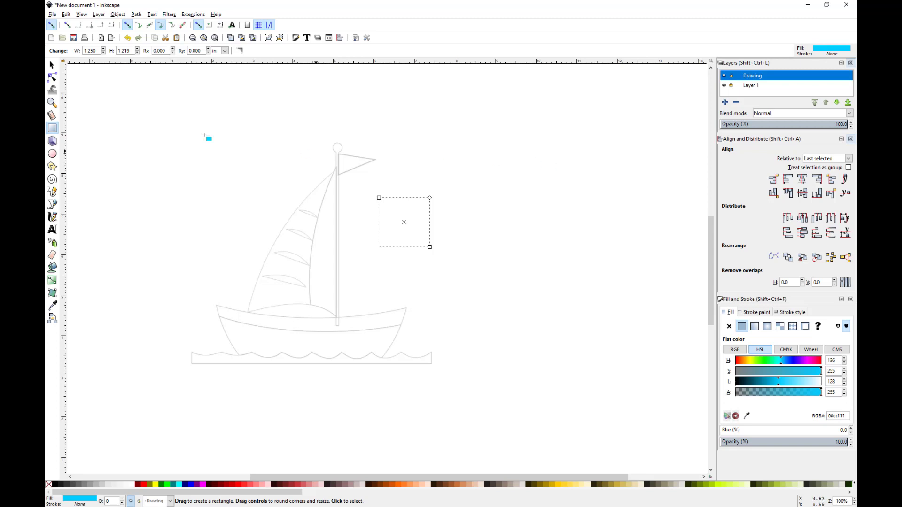
pyautogui.click(52, 64)
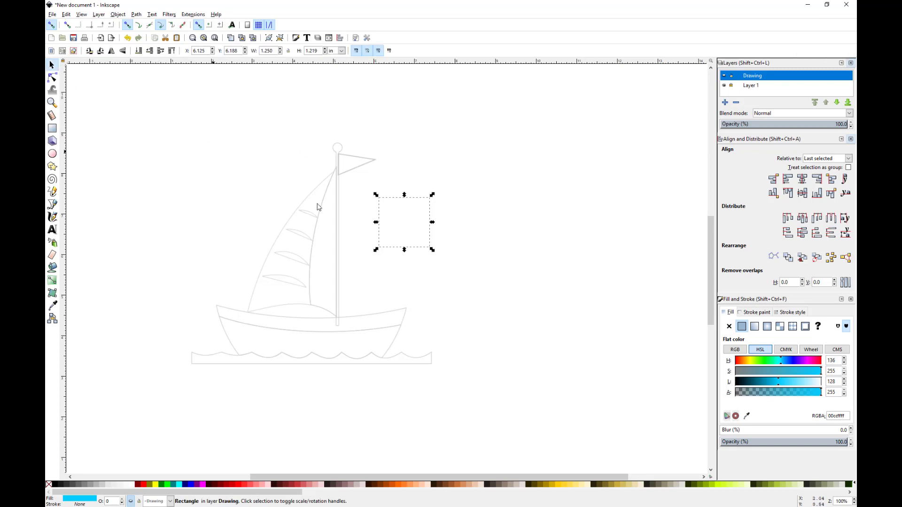
pyautogui.click(499, 247)
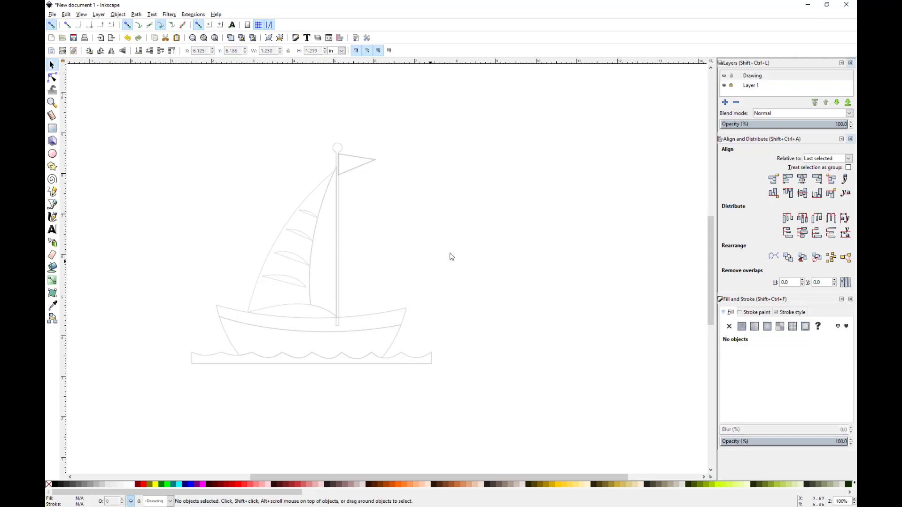
pyautogui.click(726, 77)
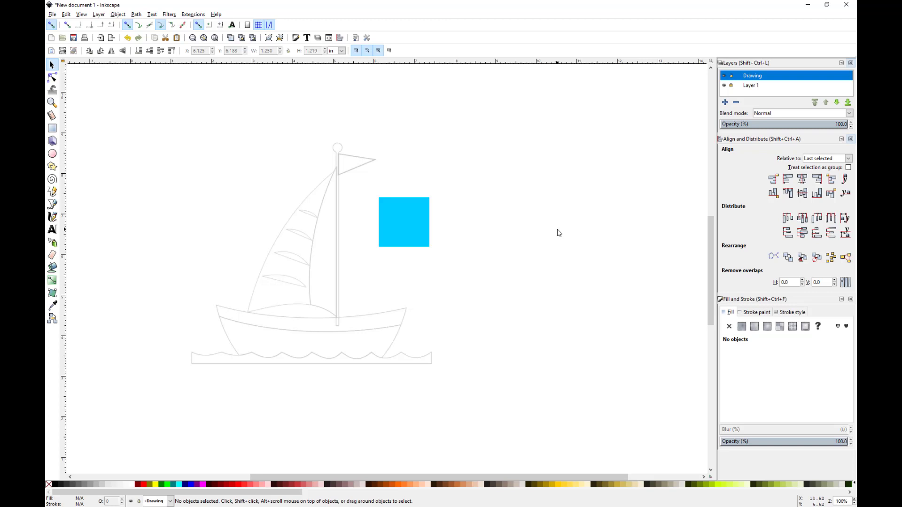
# Step: Draw a second, red rectangle about 1.17 by 1.01 in overlapping the first, and hide and show the Drawing layer
pyautogui.click(52, 128)
pyautogui.moveTo(340, 185); pyautogui.dragTo(388, 226)
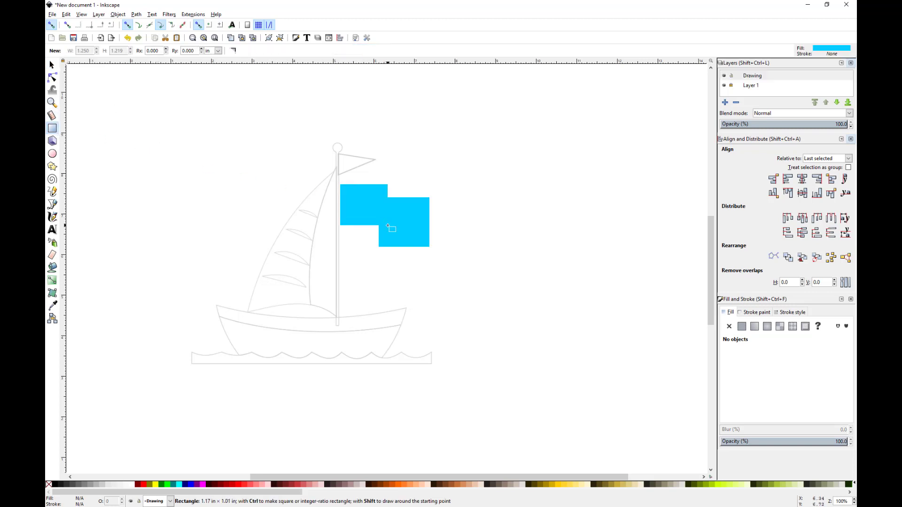
pyautogui.click(137, 484)
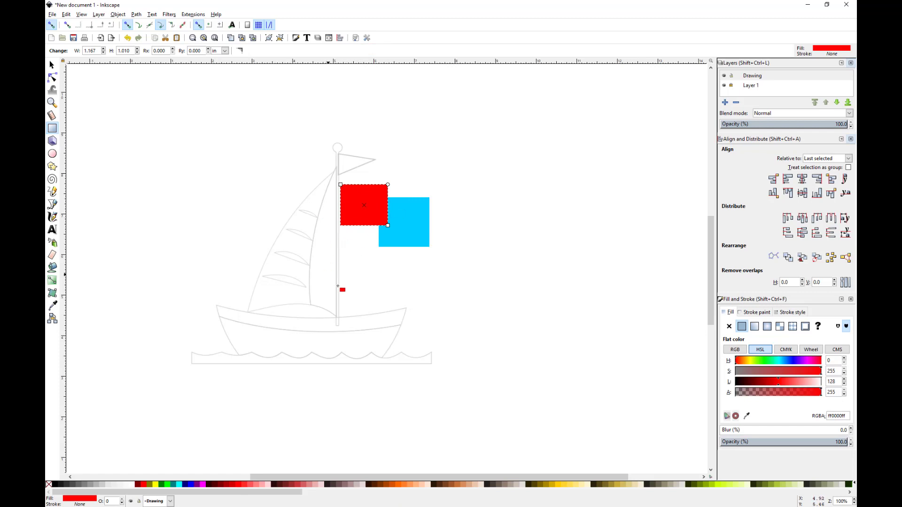
pyautogui.click(725, 76)
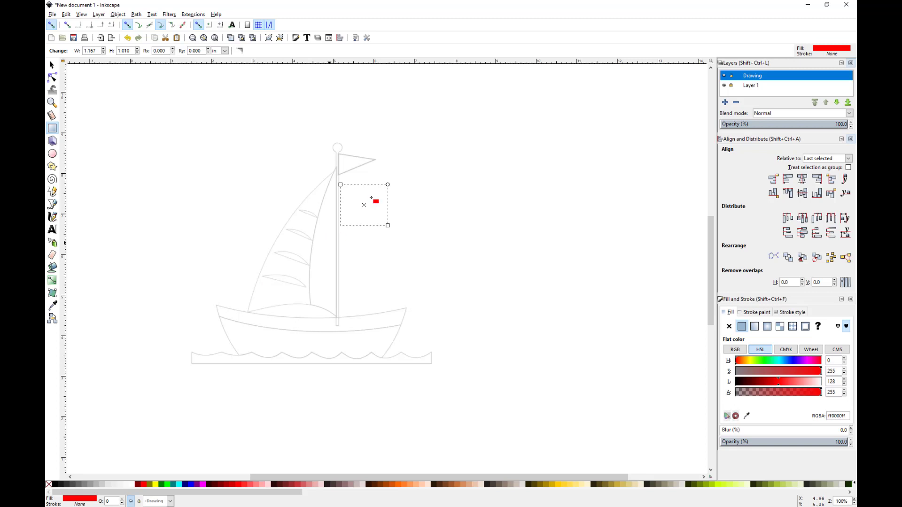
pyautogui.click(52, 64)
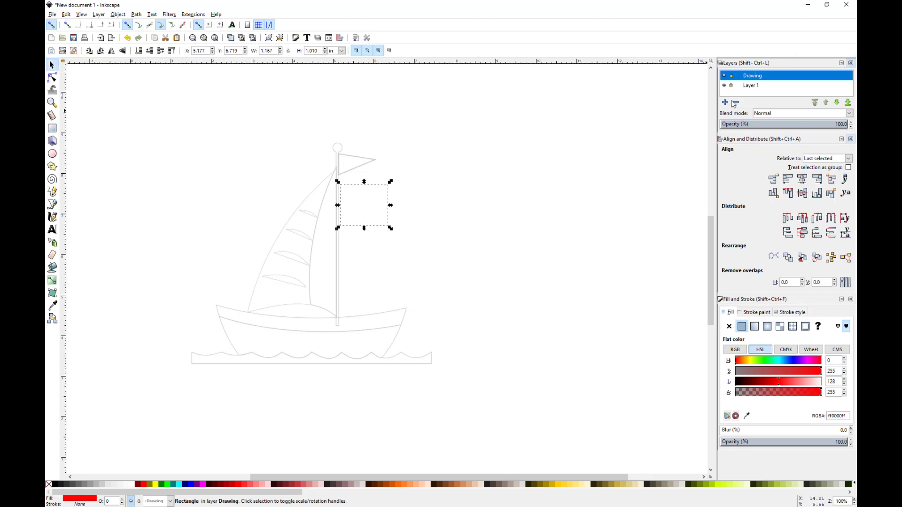
pyautogui.click(724, 76)
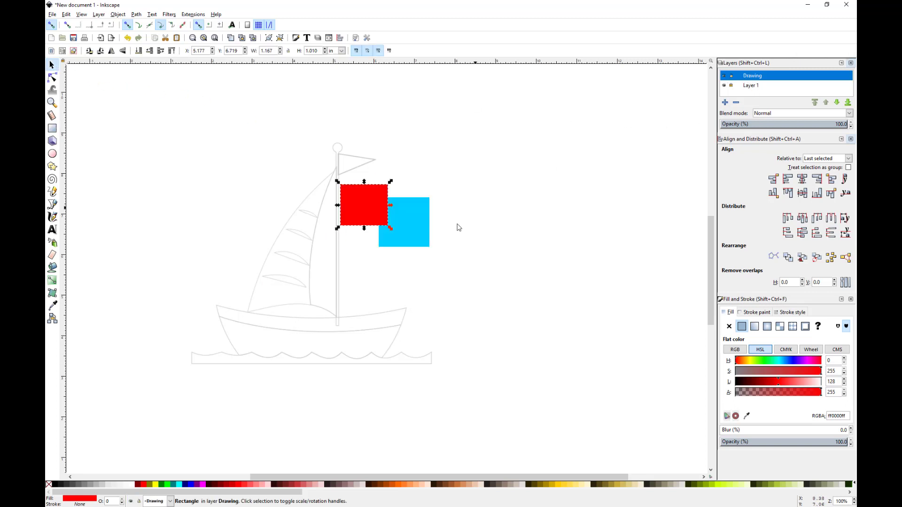
# Step: Delete both test rectangles from the Drawing layer
pyautogui.moveTo(457, 265); pyautogui.dragTo(321, 158)
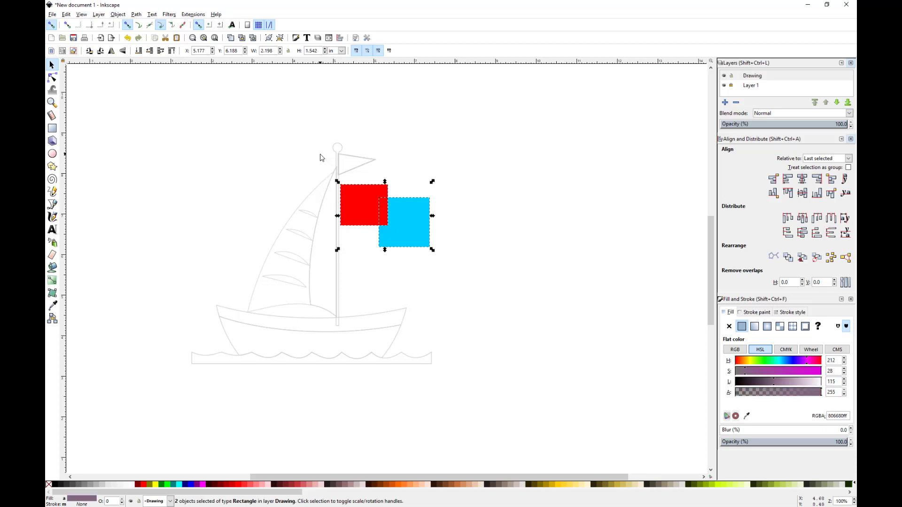
pyautogui.press('Delete')
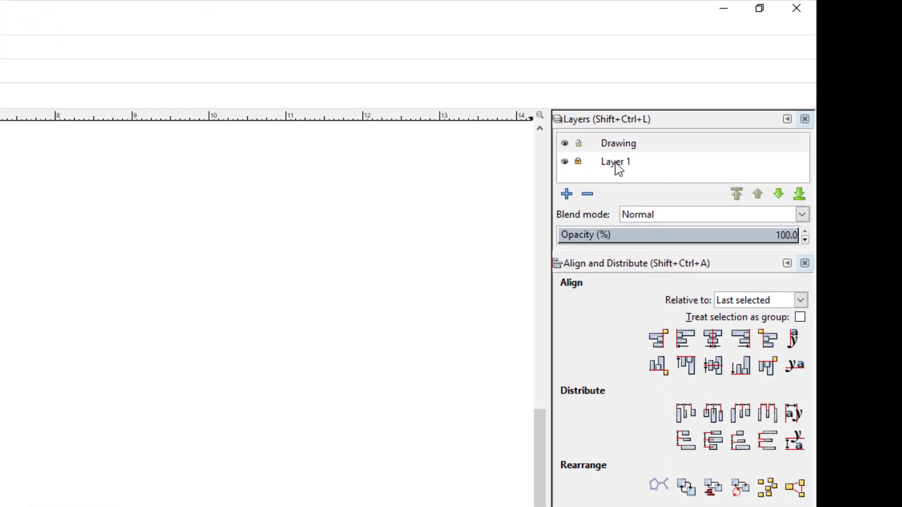
# Step: Toggle the visibility of Layer 1 off and back on
pyautogui.click(564, 162)
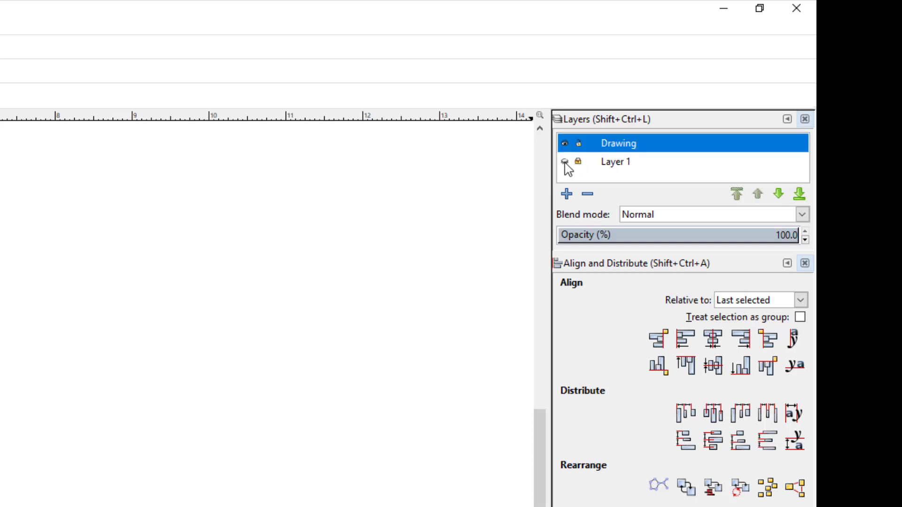
pyautogui.click(565, 162)
pyautogui.click(565, 162)
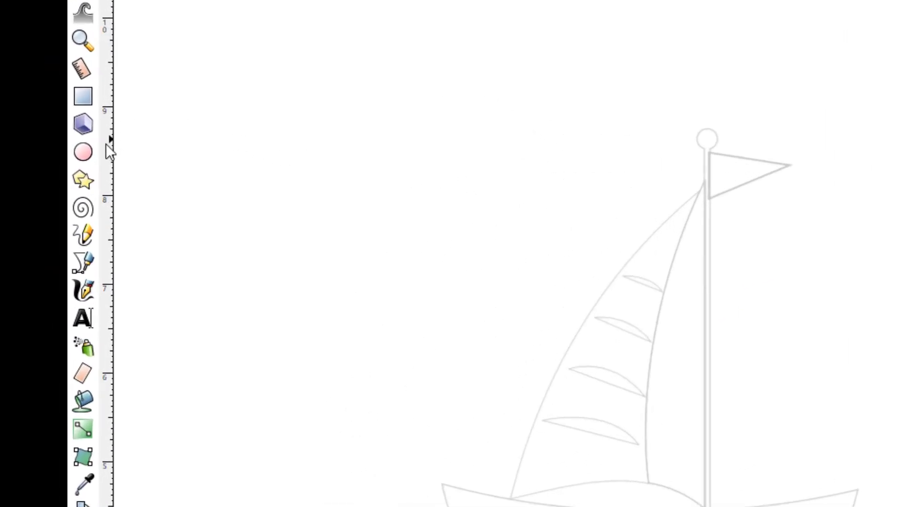
# Step: Draw a tall red ellipse over the sailboat on the Drawing layer and lower its opacity to 32.2%
pyautogui.click(84, 152)
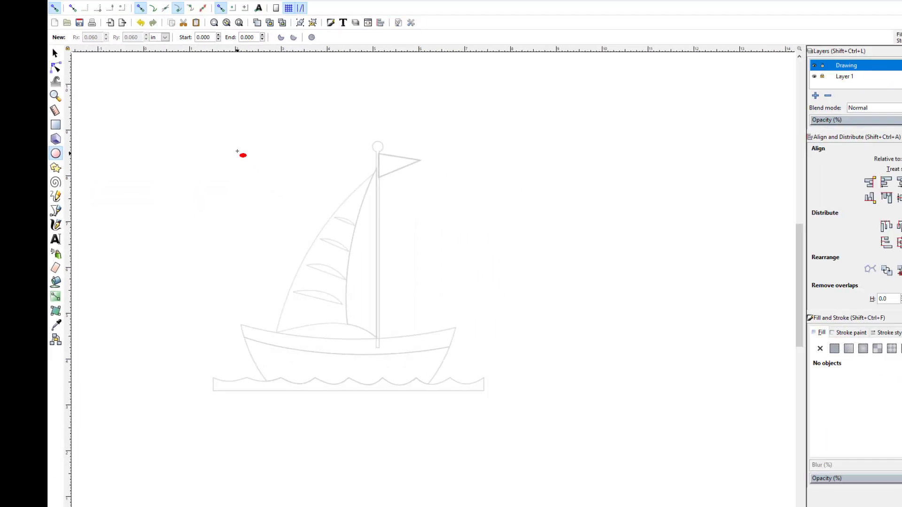
pyautogui.moveTo(238, 152)
pyautogui.mouseDown()
pyautogui.moveTo(297, 260)
pyautogui.moveTo(307, 299)
pyautogui.moveTo(416, 407)
pyautogui.mouseUp()
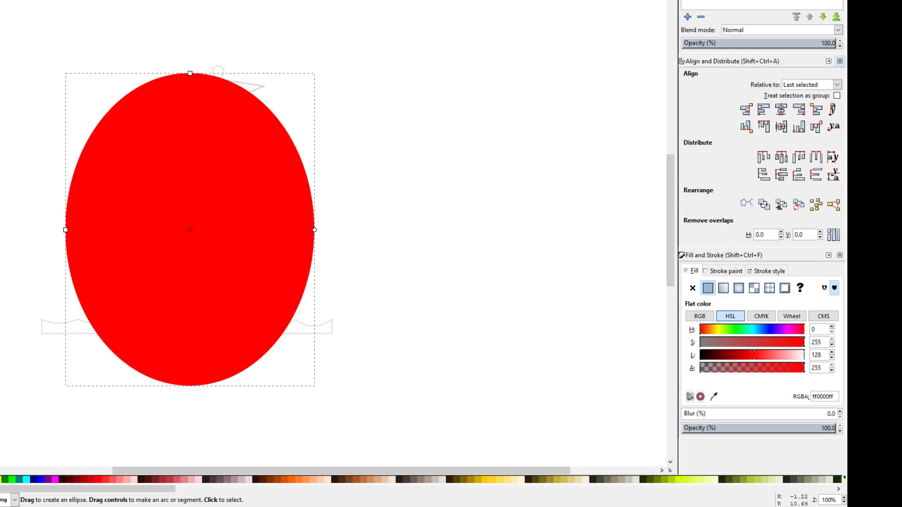
pyautogui.press('s')
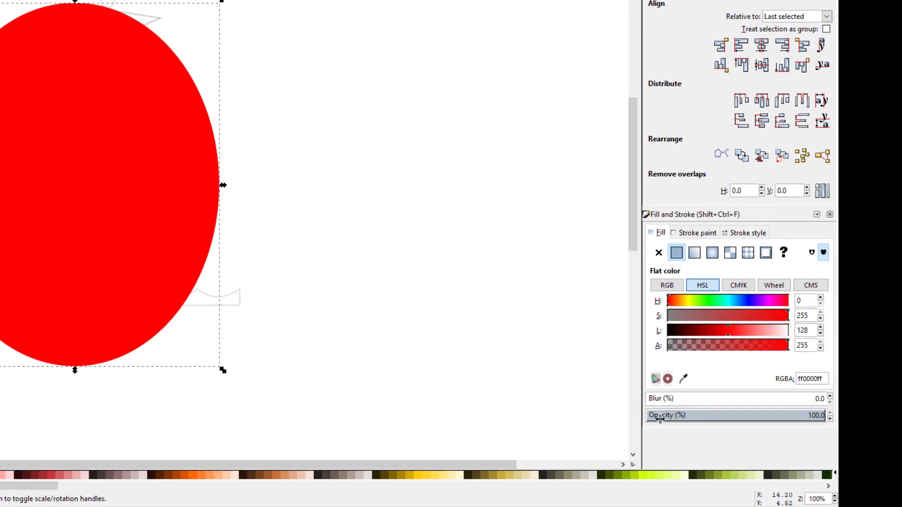
pyautogui.click(734, 416)
pyautogui.click(727, 419)
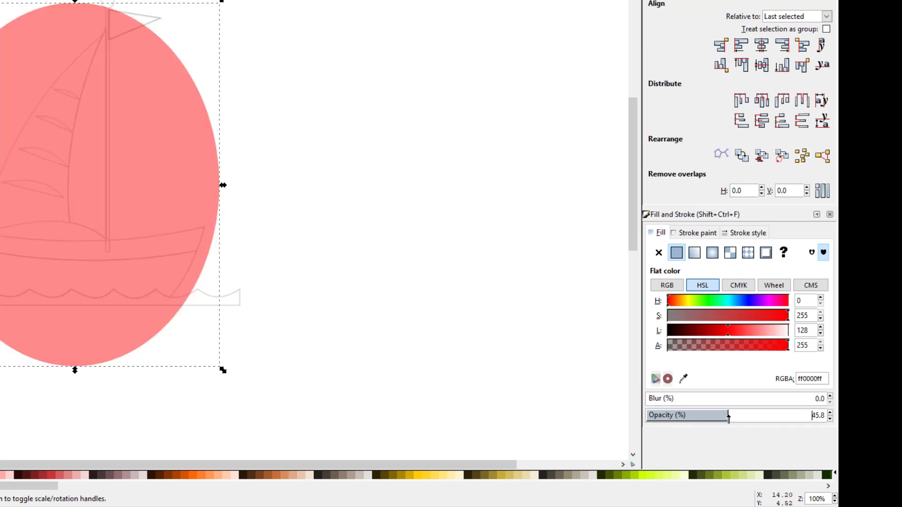
pyautogui.moveTo(729, 417); pyautogui.dragTo(704, 432)
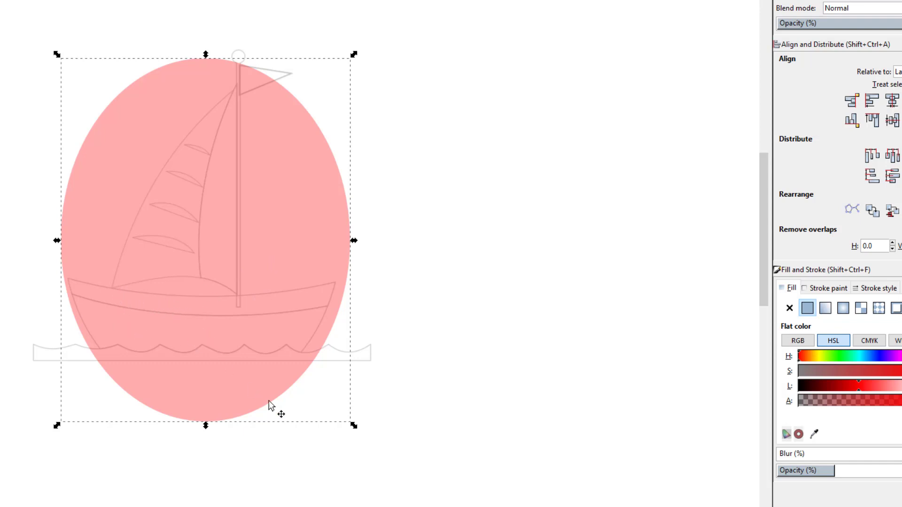
# Step: Move the red ellipse and resize it to about 4.96 by 6.37 in so its sides follow the hull's curved ends
pyautogui.moveTo(230, 359); pyautogui.dragTo(224, 340)
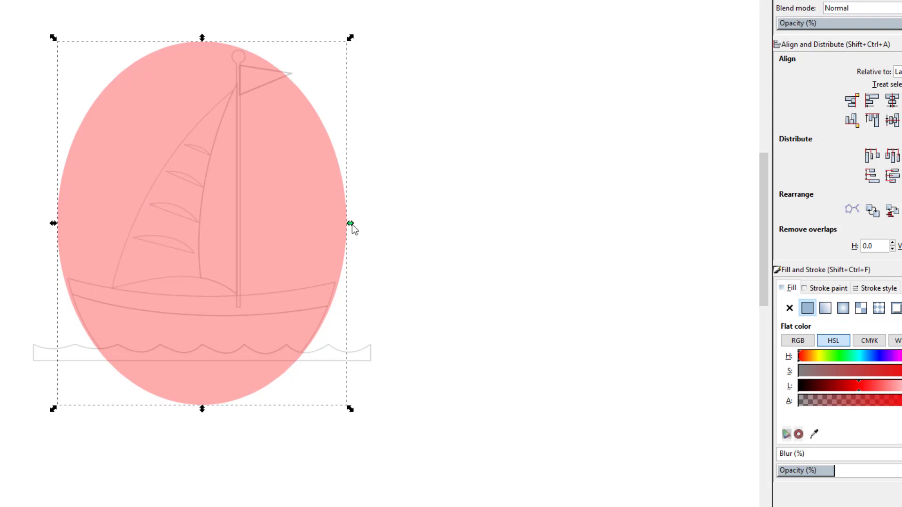
pyautogui.moveTo(351, 224)
pyautogui.mouseDown()
pyautogui.moveTo(302, 233)
pyautogui.moveTo(356, 232)
pyautogui.moveTo(349, 242)
pyautogui.mouseUp()
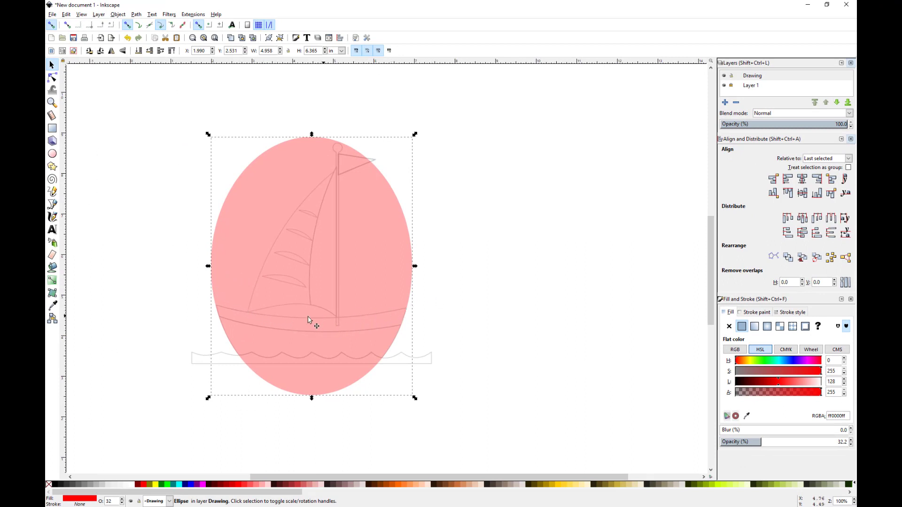
# Step: Draw a second, wide ellipse about 6.9 by 3.01 in across the red one and fill it with aqua
pyautogui.click(52, 155)
pyautogui.moveTo(169, 201); pyautogui.dragTo(452, 320)
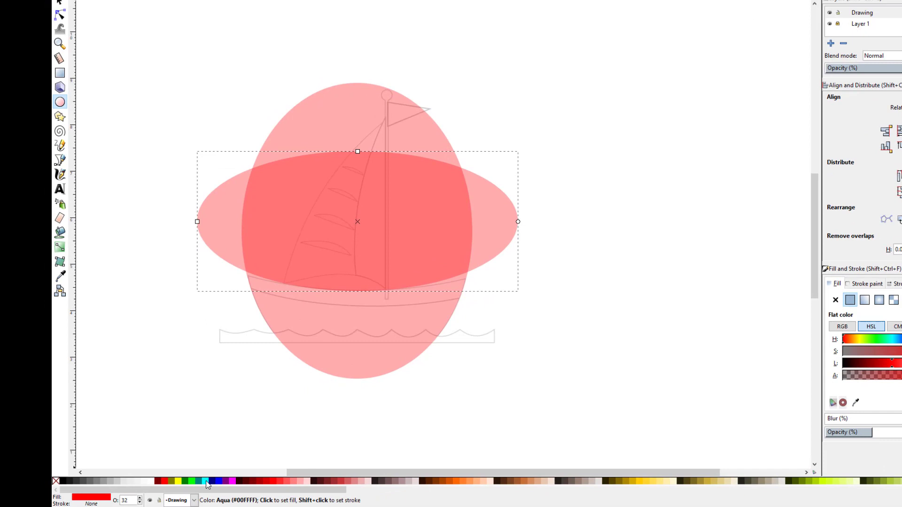
pyautogui.click(181, 484)
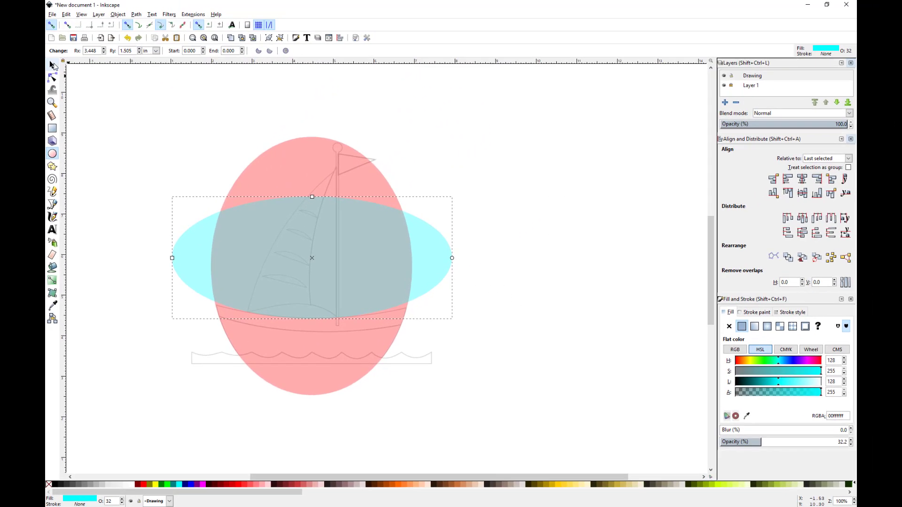
# Step: Reposition the aqua ellipse and adjust its height so its lower edge follows the top line of the hull
pyautogui.click(53, 65)
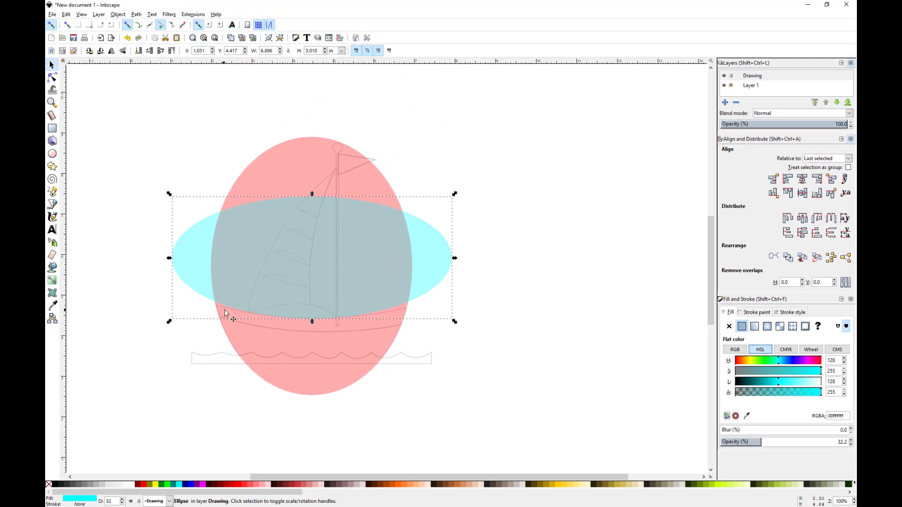
pyautogui.keyDown('ctrl'); pyautogui.scroll(2, 234, 311); pyautogui.keyUp('ctrl')
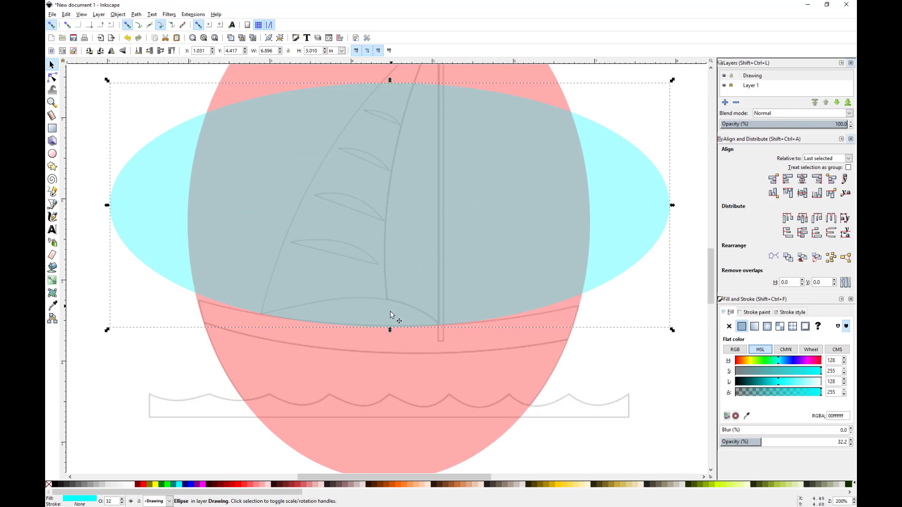
pyautogui.moveTo(390, 329)
pyautogui.mouseDown()
pyautogui.moveTo(390, 343)
pyautogui.moveTo(398, 303)
pyautogui.mouseUp()
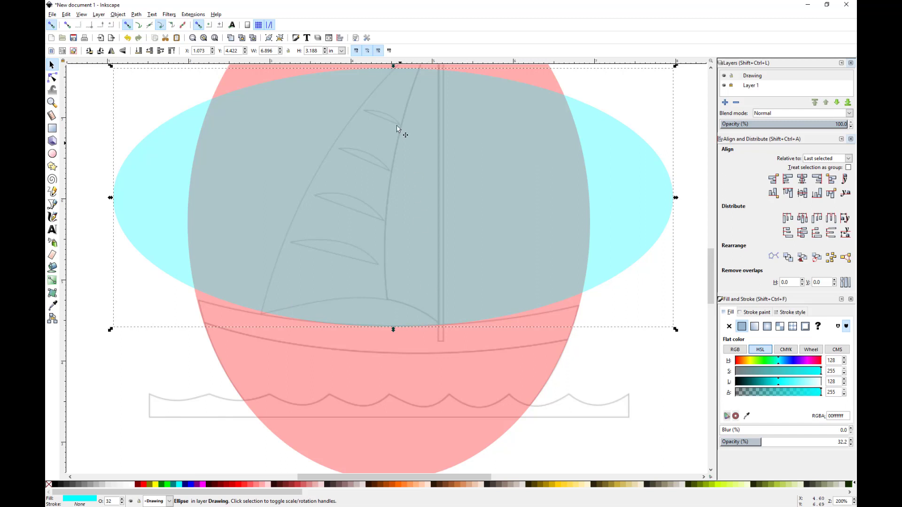
pyautogui.moveTo(394, 67); pyautogui.dragTo(373, 147)
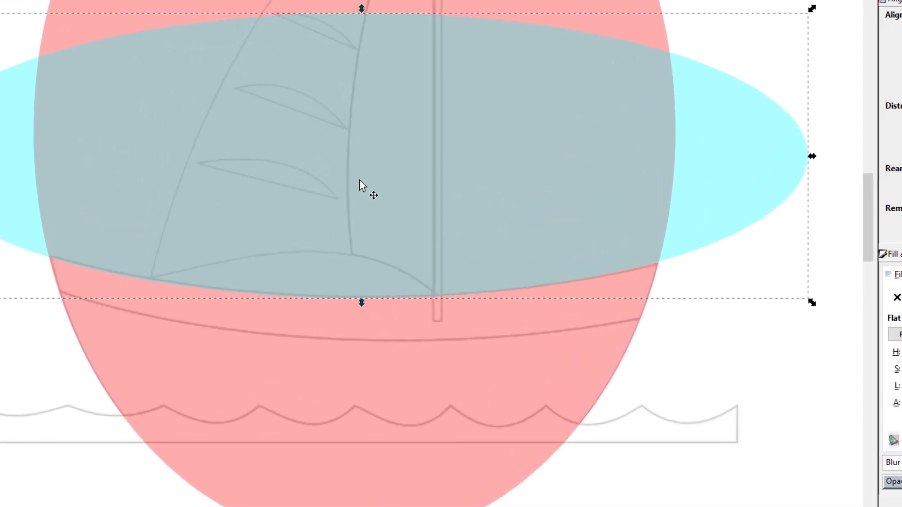
# Step: Duplicate the aqua ellipse in place, raise the copy to the front and fill it with bright green
pyautogui.rightClick(392, 253)
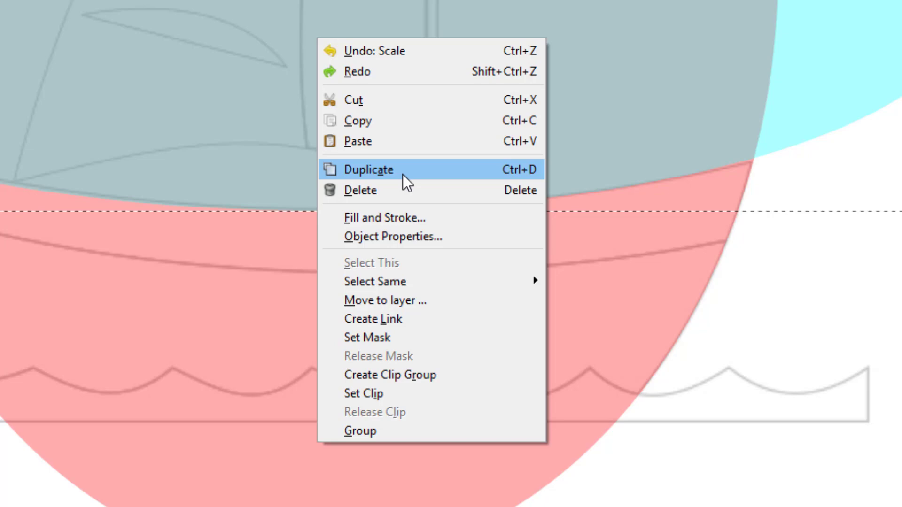
pyautogui.click(149, 345)
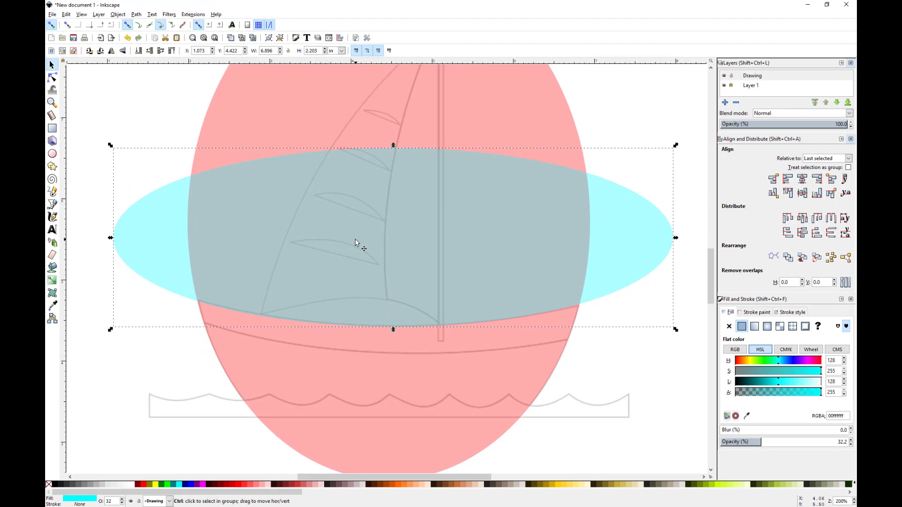
pyautogui.press('Home')
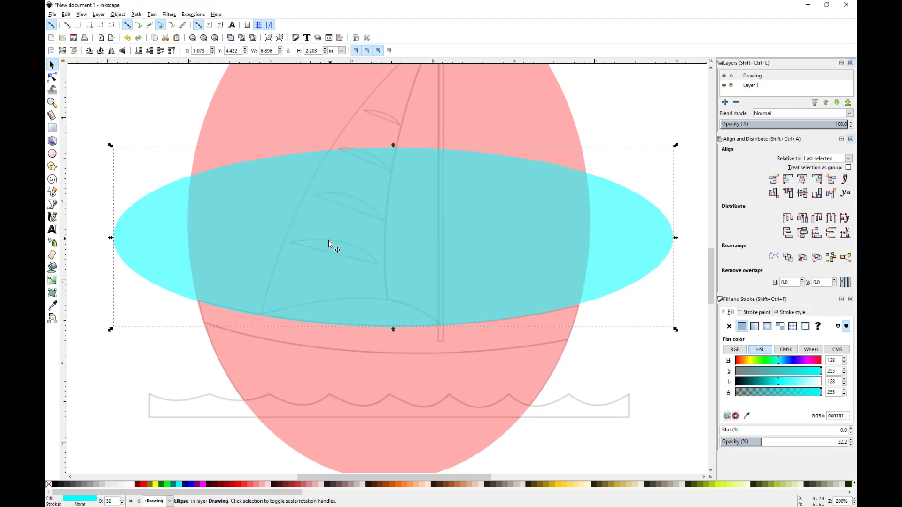
pyautogui.click(168, 485)
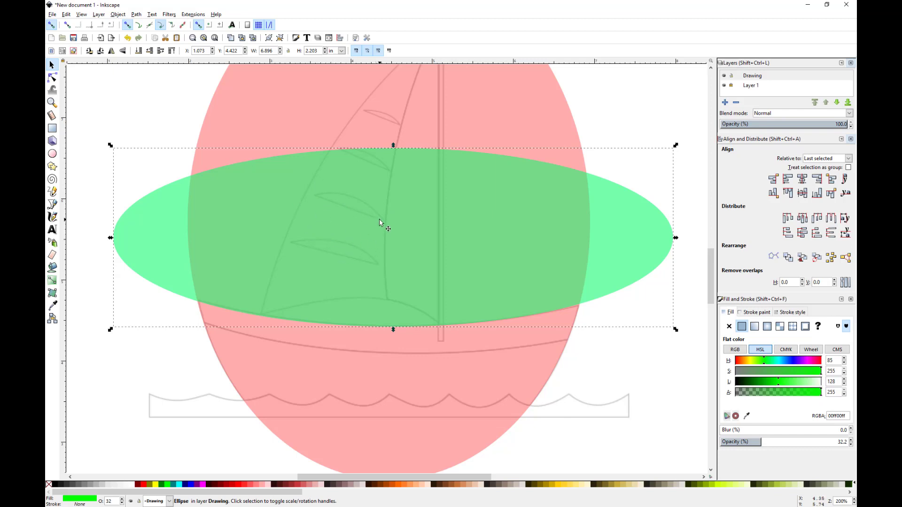
# Step: Subtract the green ellipse from the red ellipse with the Difference path operation
pyautogui.press('shift')
pyautogui.keyDown('shift'); pyautogui.click(486, 115); pyautogui.keyUp('shift')
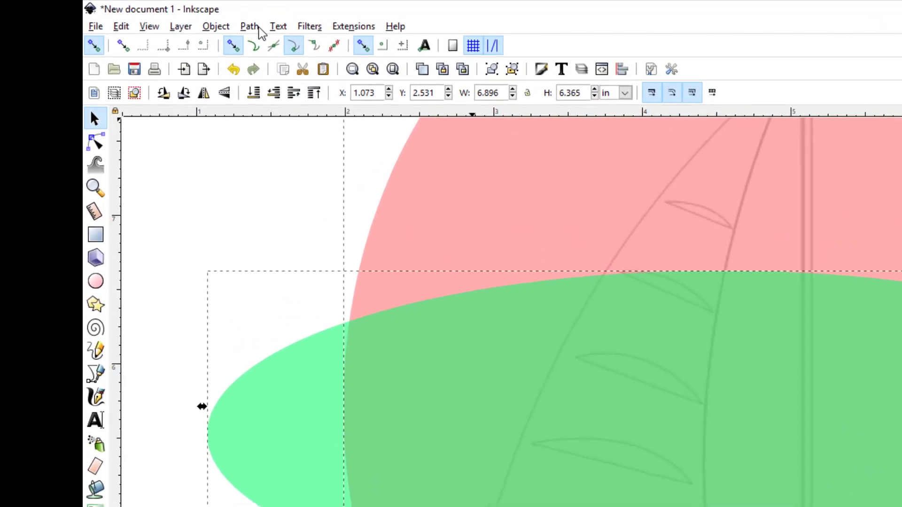
pyautogui.click(136, 14)
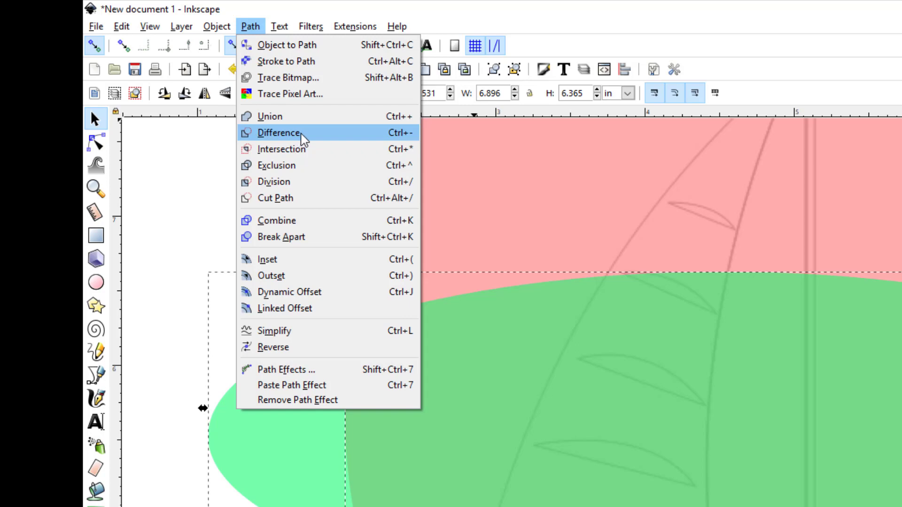
pyautogui.moveTo(397, 26)
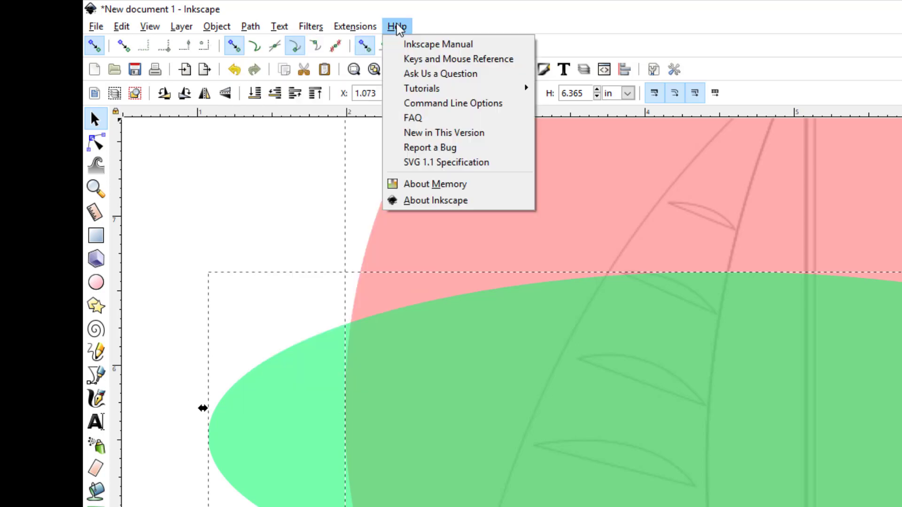
pyautogui.moveTo(251, 27)
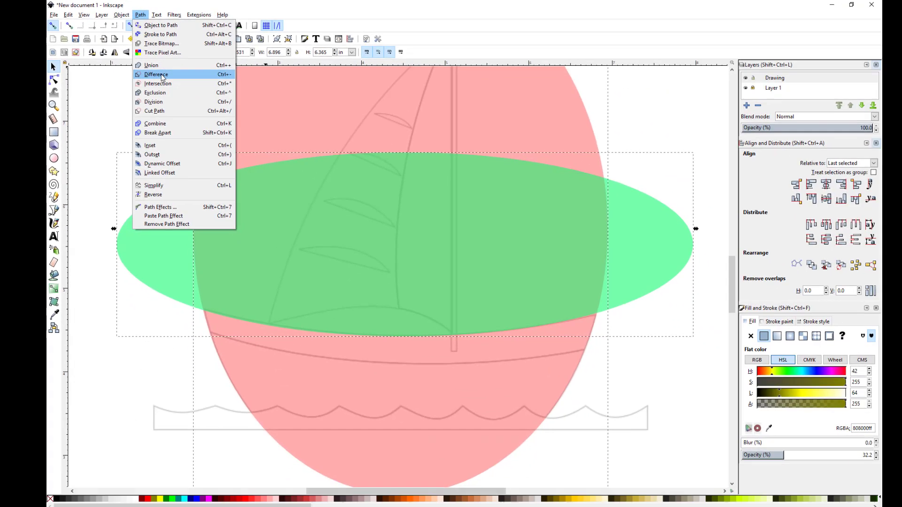
pyautogui.click(157, 73)
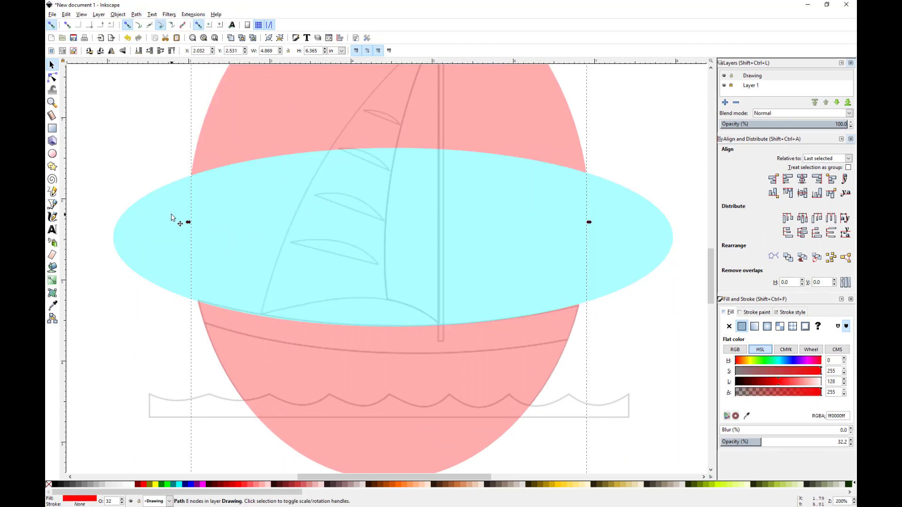
# Step: Move the aqua ellipse aside to inspect the cut red shape, and undo the move
pyautogui.moveTo(177, 219)
pyautogui.mouseDown()
pyautogui.moveTo(207, 232)
pyautogui.moveTo(514, 253)
pyautogui.mouseUp()
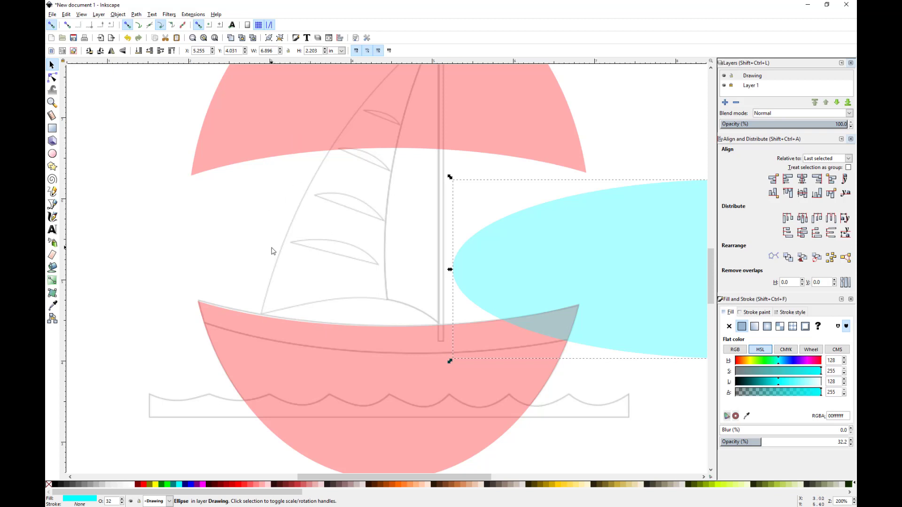
pyautogui.hotkey('ctrl', 'z')
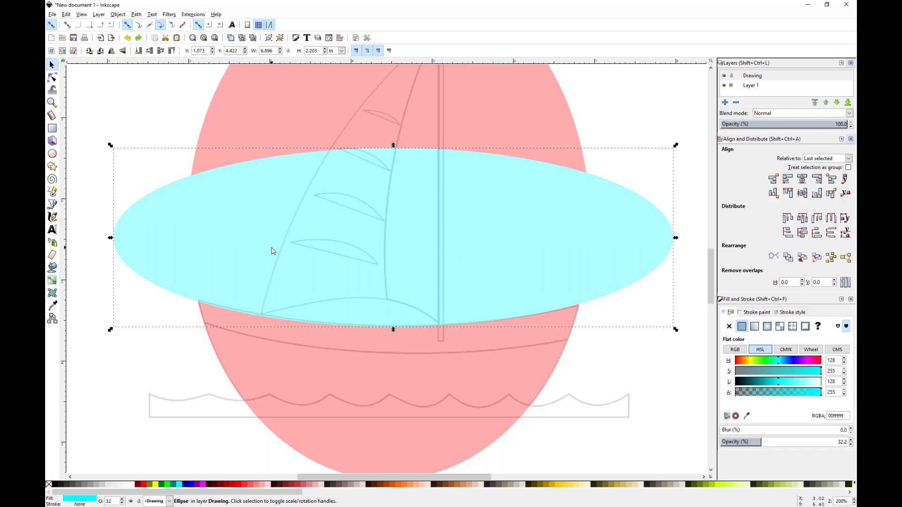
# Step: Break the cut red shape apart into separate upper and lower pieces
pyautogui.scroll(-1, 272, 251)
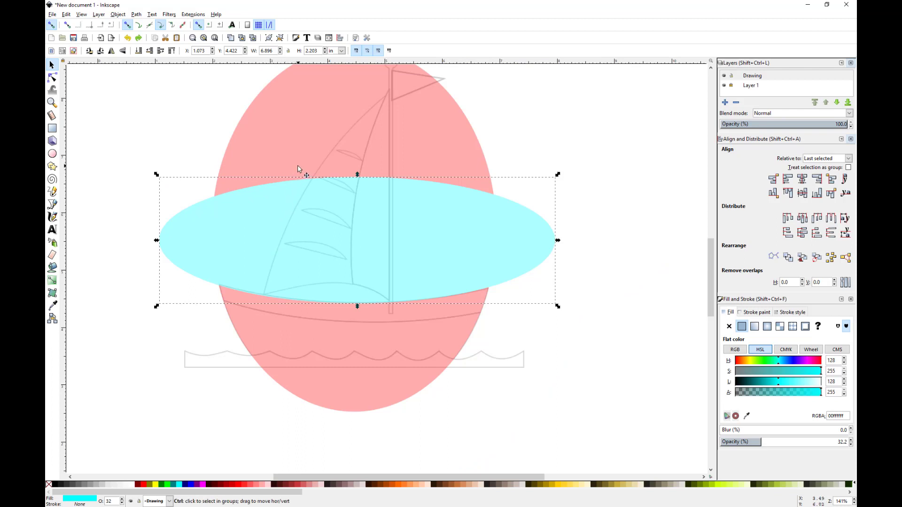
pyautogui.scroll(-1, 298, 165)
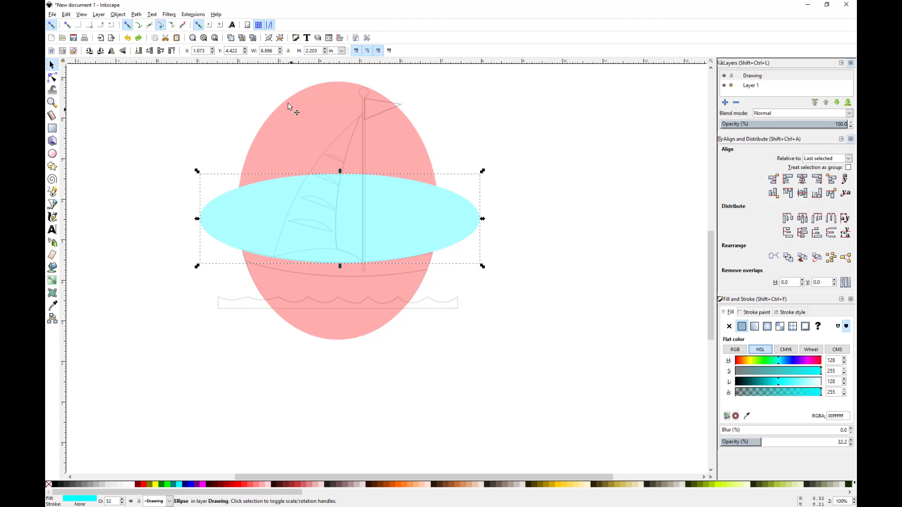
pyautogui.scroll(2, 308, 100)
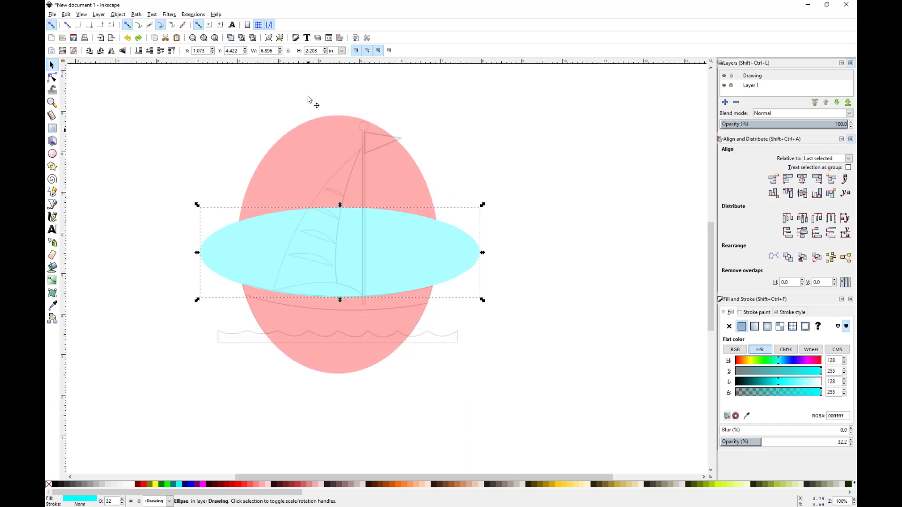
pyautogui.click(316, 135)
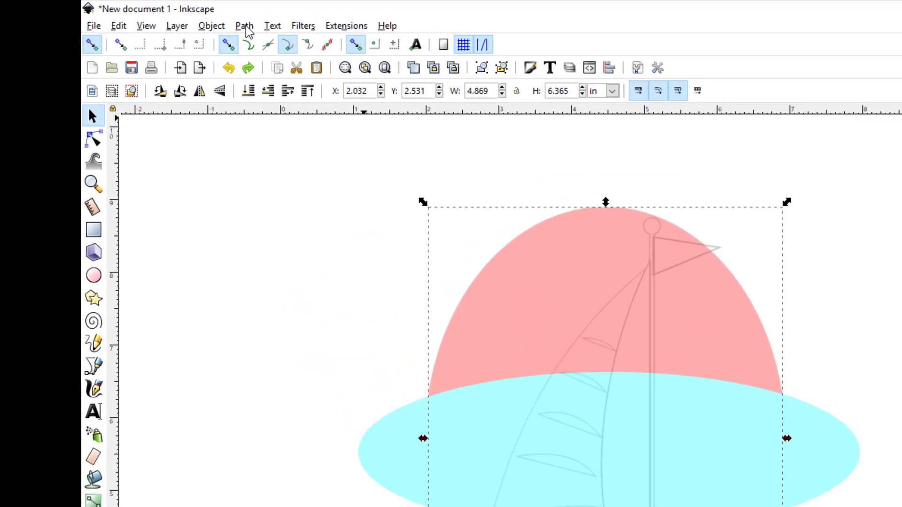
pyautogui.click(136, 14)
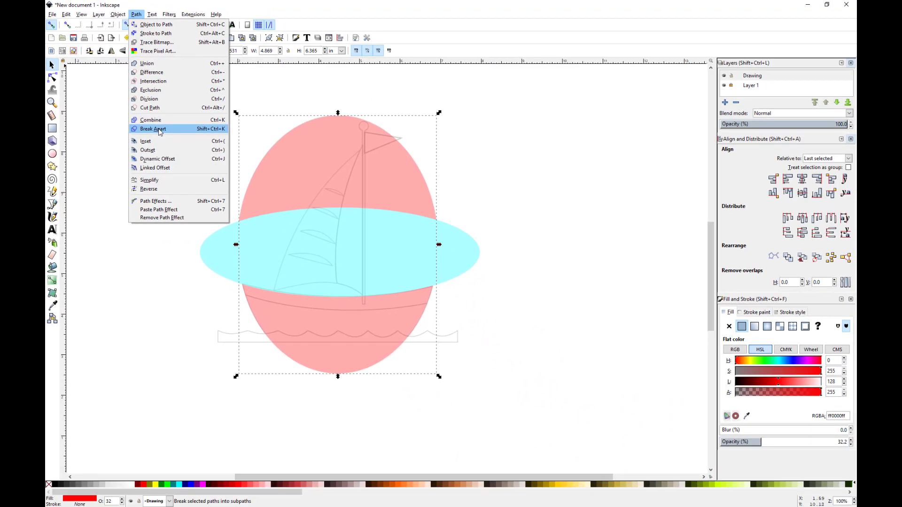
pyautogui.click(160, 131)
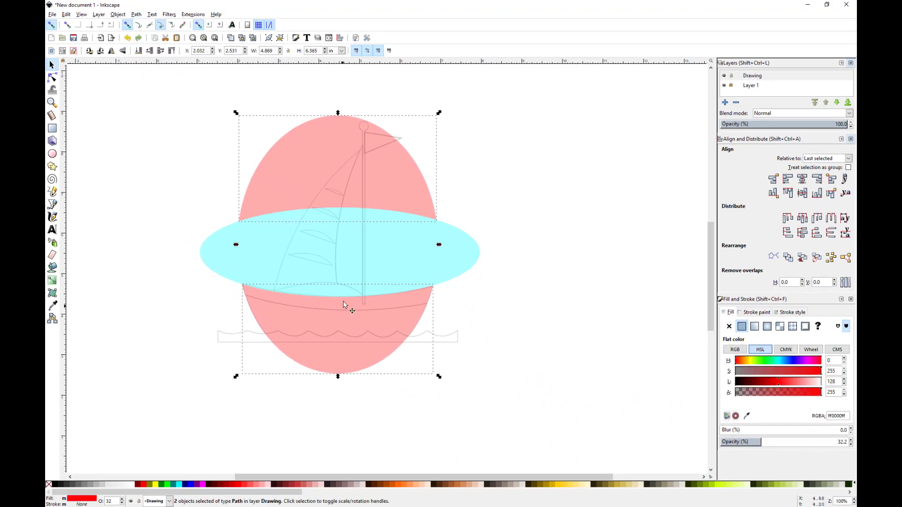
# Step: Move the lower red piece away on its own to test the separation, and undo the move
pyautogui.click(498, 227)
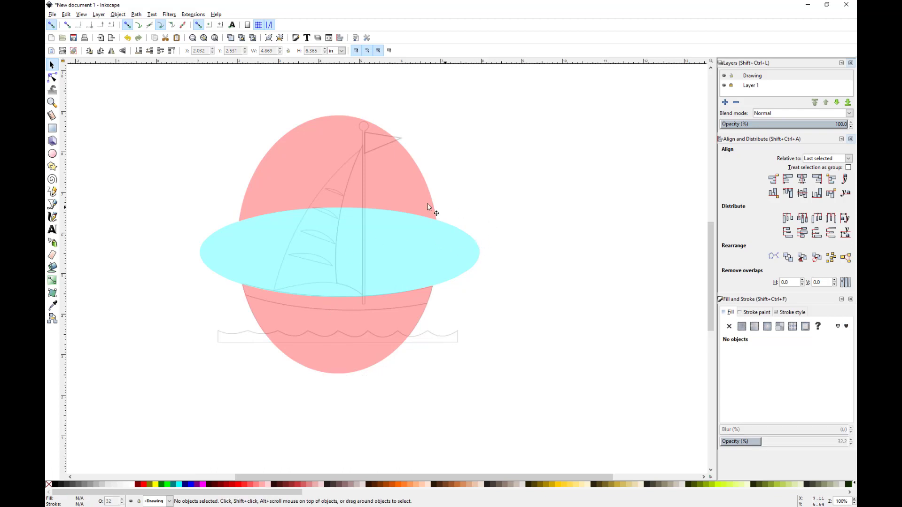
pyautogui.click(347, 330)
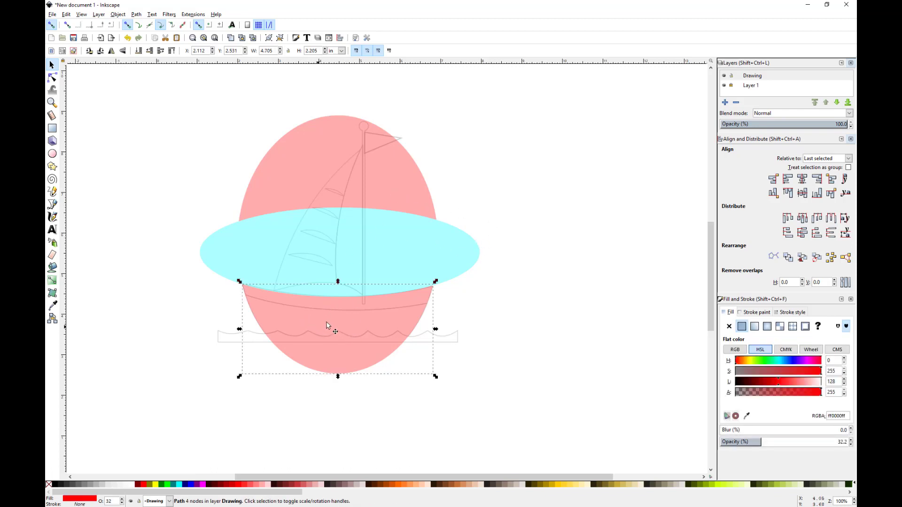
pyautogui.moveTo(334, 336); pyautogui.dragTo(358, 370)
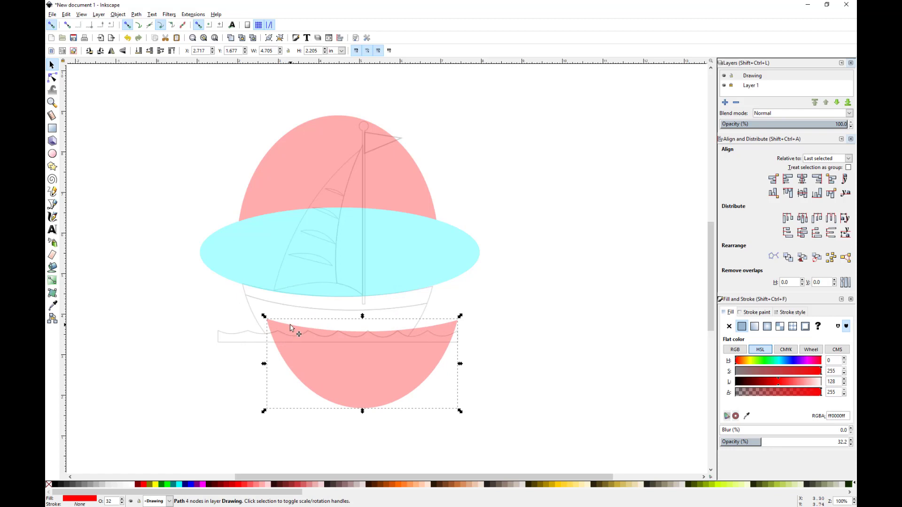
pyautogui.hotkey('ctrl', 'z')
# Step: Delete the upper red piece above the aqua ellipse
pyautogui.click(331, 183)
pyautogui.moveTo(330, 182); pyautogui.dragTo(431, 165)
pyautogui.hotkey('ctrl', 'z')
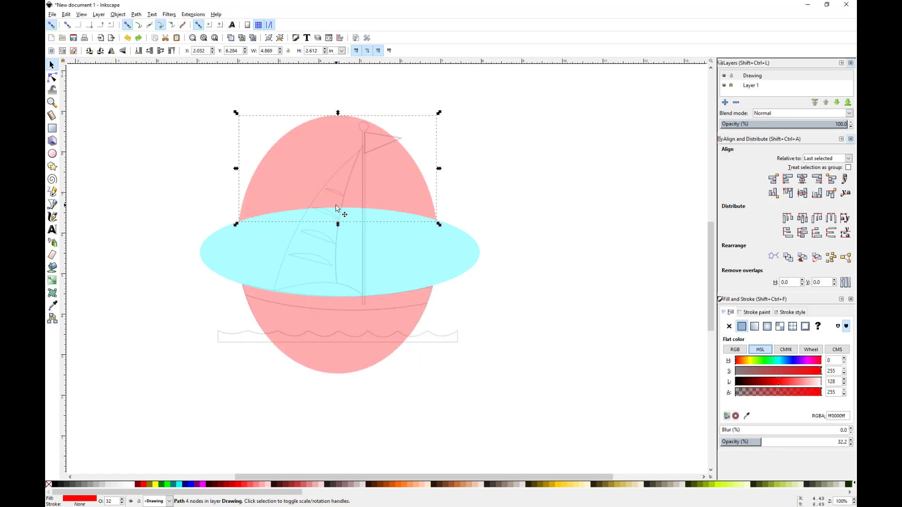
pyautogui.press('Delete')
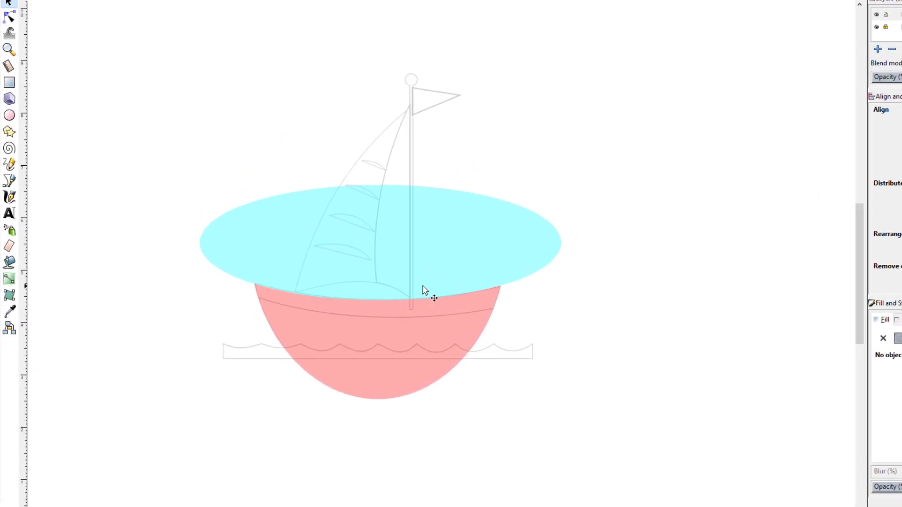
# Step: Move the aqua ellipse down so its lower edge follows the second curved line across the hull
pyautogui.click(374, 273)
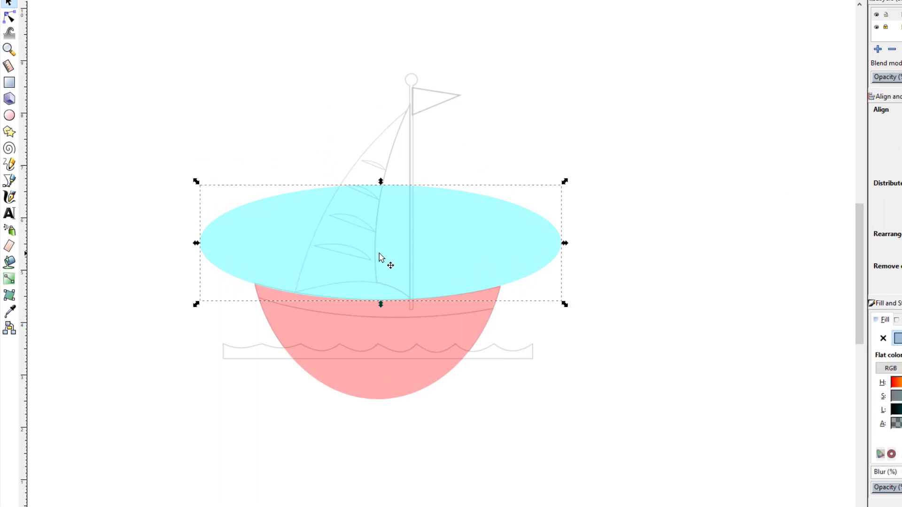
pyautogui.moveTo(382, 259)
pyautogui.mouseDown()
pyautogui.moveTo(381, 273)
pyautogui.moveTo(402, 284)
pyautogui.moveTo(381, 272)
pyautogui.mouseUp()
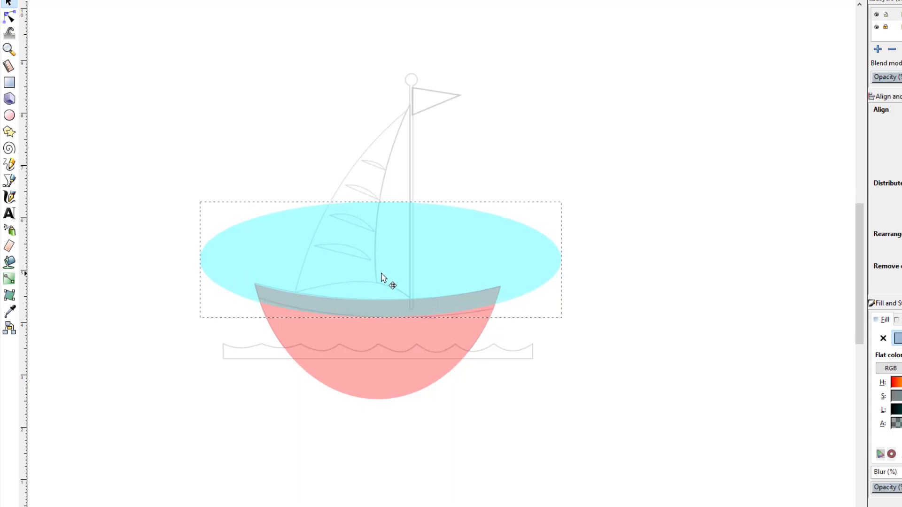
pyautogui.moveTo(381, 278); pyautogui.dragTo(383, 278)
# Step: Split the red hull along the aqua ellipse's lower edge with the Division path operation
pyautogui.keyDown('shift'); pyautogui.click(368, 342); pyautogui.keyUp('shift')
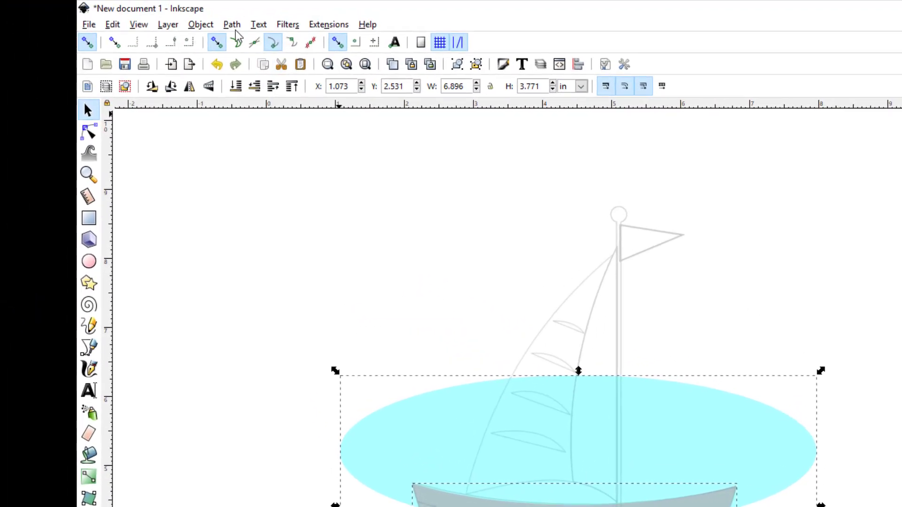
pyautogui.click(232, 25)
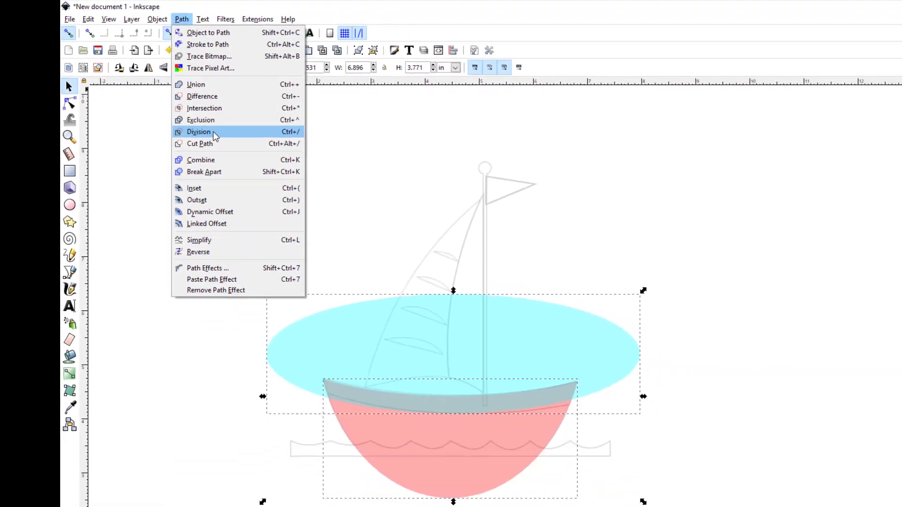
pyautogui.click(215, 133)
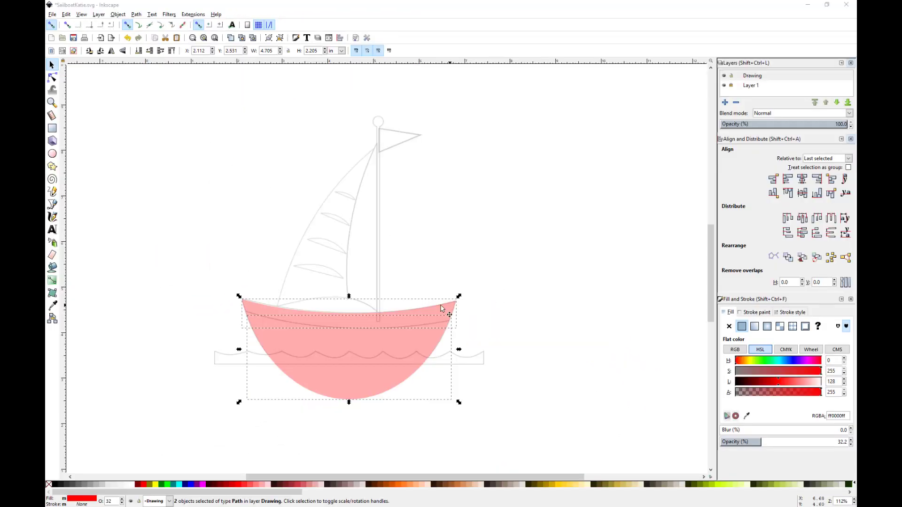
# Step: Move the lower hull piece down to test the division, undo the move and clear the selection
pyautogui.click(442, 289)
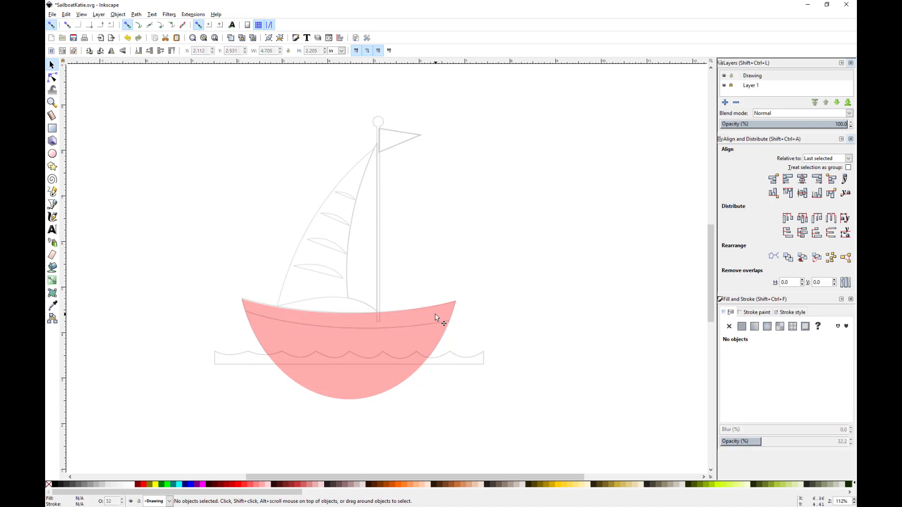
pyautogui.click(422, 347)
pyautogui.moveTo(422, 347); pyautogui.dragTo(423, 360)
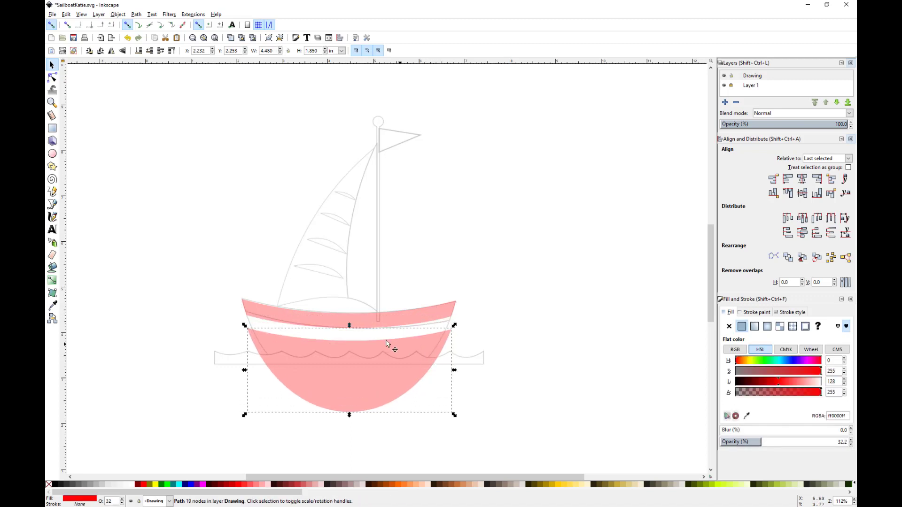
pyautogui.hotkey('ctrl', 'z')
pyautogui.click(510, 287)
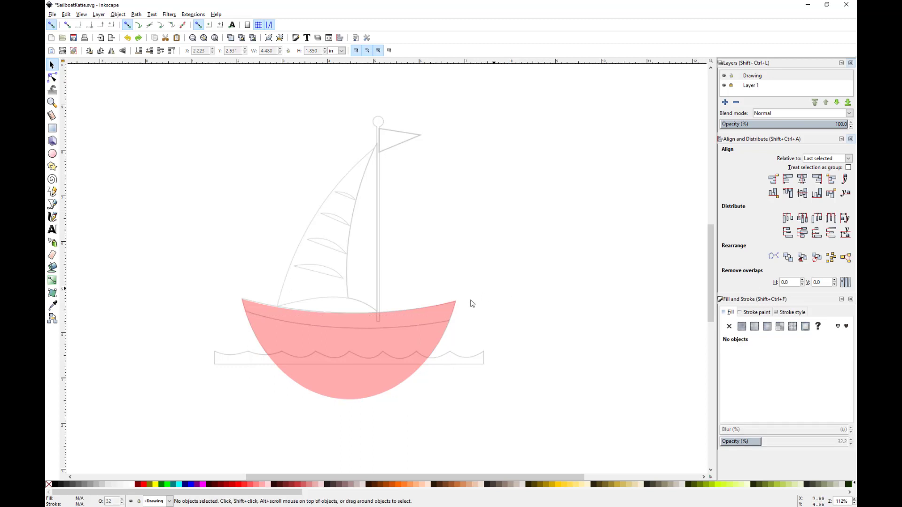
# Step: Fill the hull's upper strip with light gray (cccccc) and the lower hull piece with turquoise (00ffcc)
pyautogui.click(451, 314)
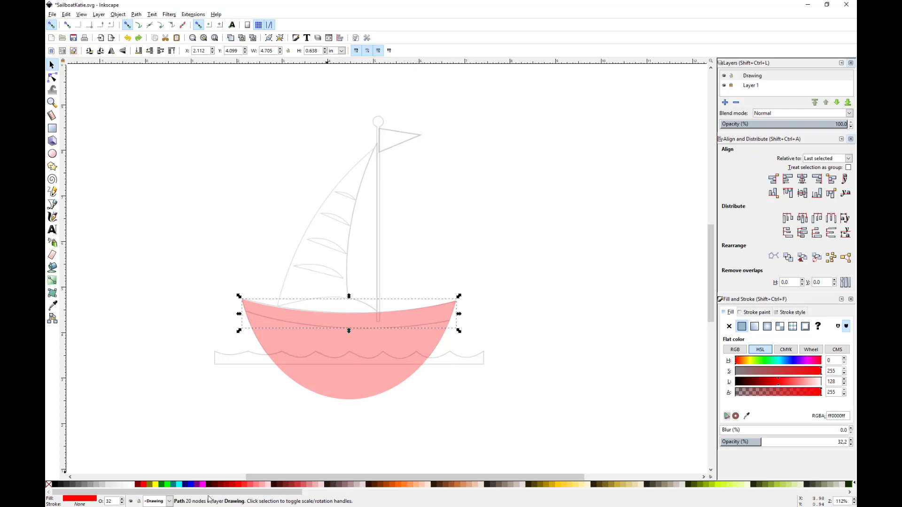
pyautogui.click(103, 487)
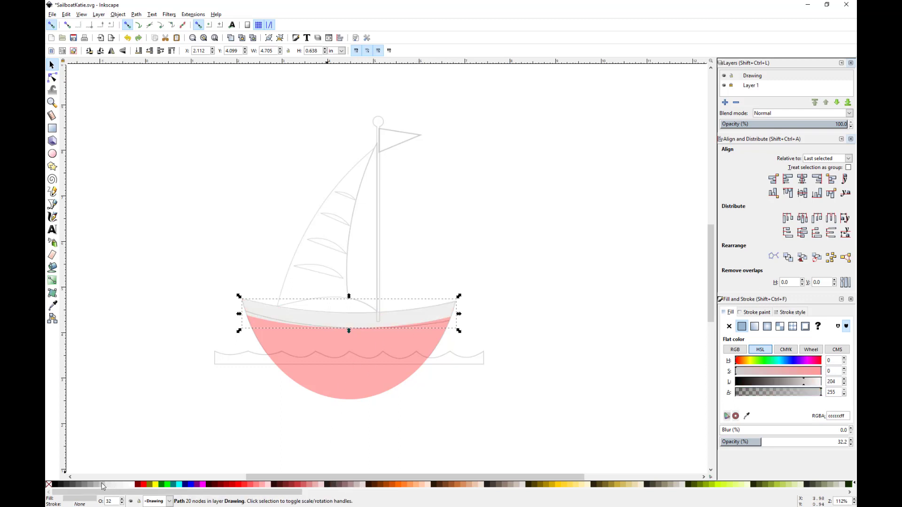
pyautogui.click(332, 356)
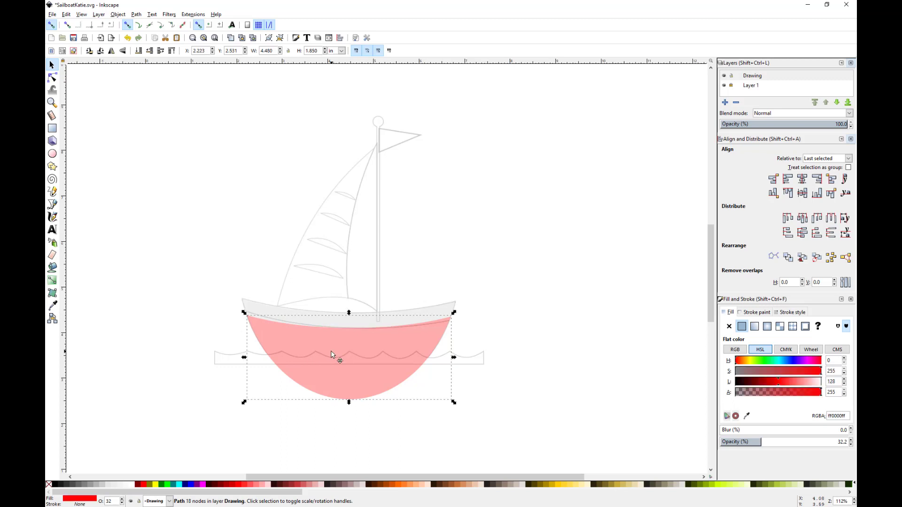
pyautogui.click(478, 494)
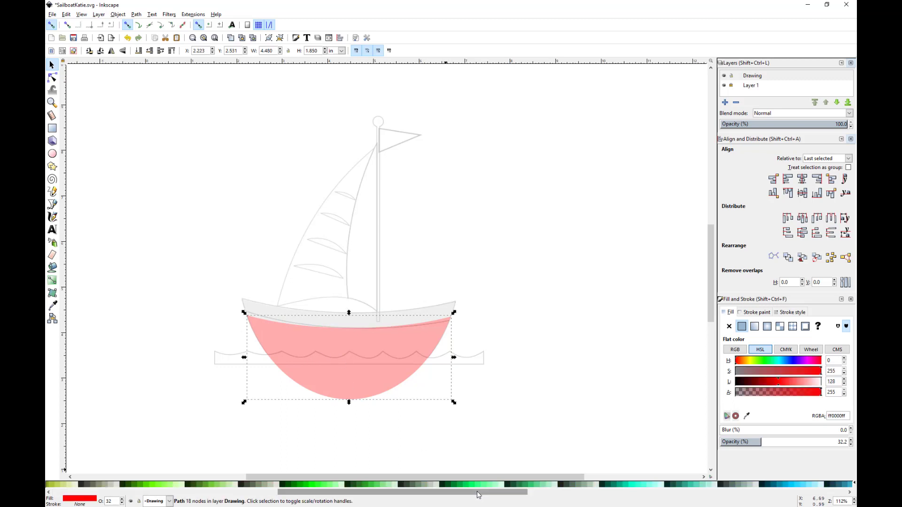
pyautogui.click(632, 485)
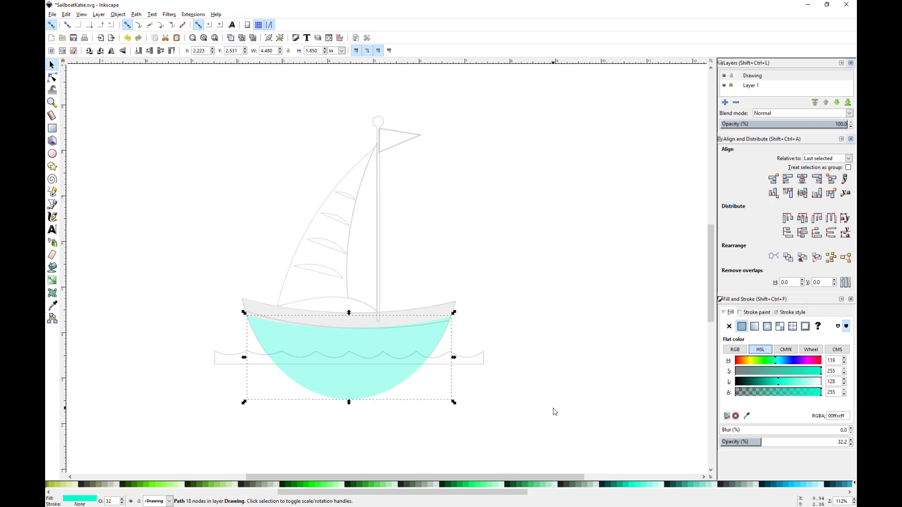
# Step: Clear the selection and draw a three-cornered polygon in the empty area beside the sail outline
pyautogui.click(428, 281)
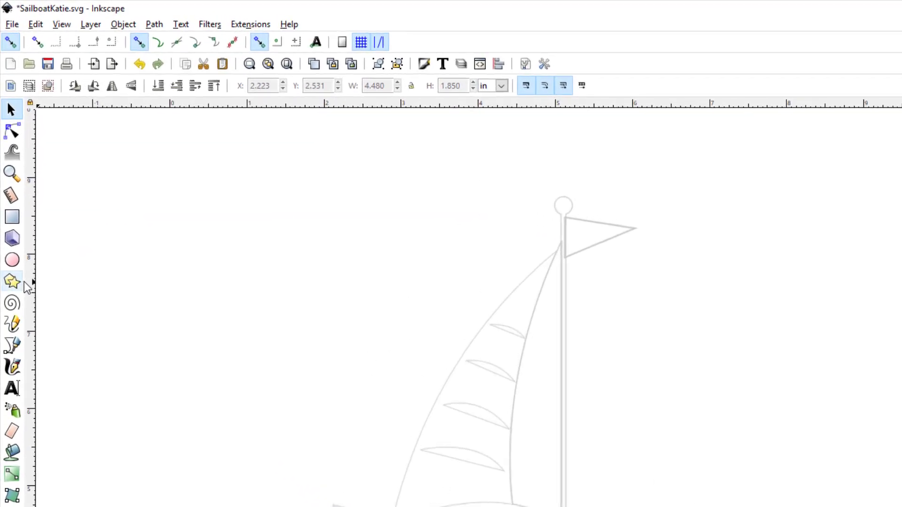
pyautogui.click(13, 283)
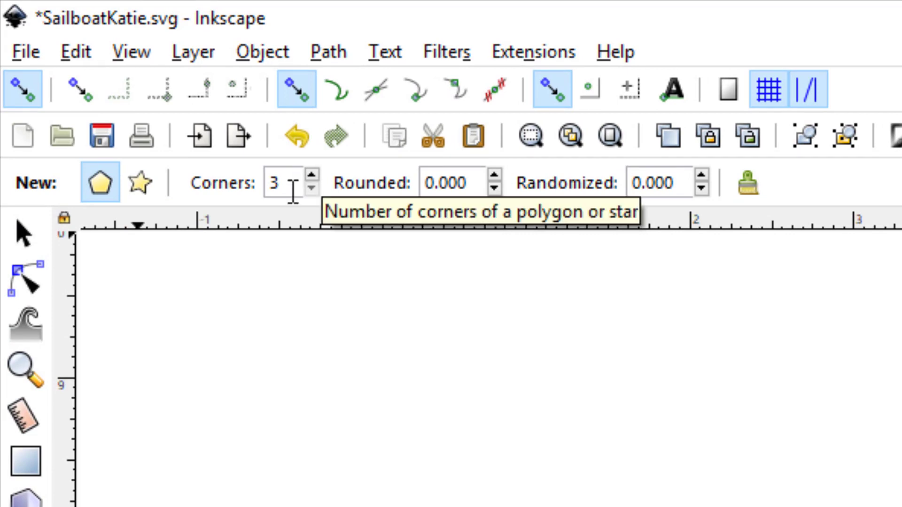
pyautogui.moveTo(260, 210)
pyautogui.mouseDown()
pyautogui.moveTo(278, 246)
pyautogui.moveTo(303, 251)
pyautogui.moveTo(308, 233)
pyautogui.moveTo(312, 240)
pyautogui.mouseUp()
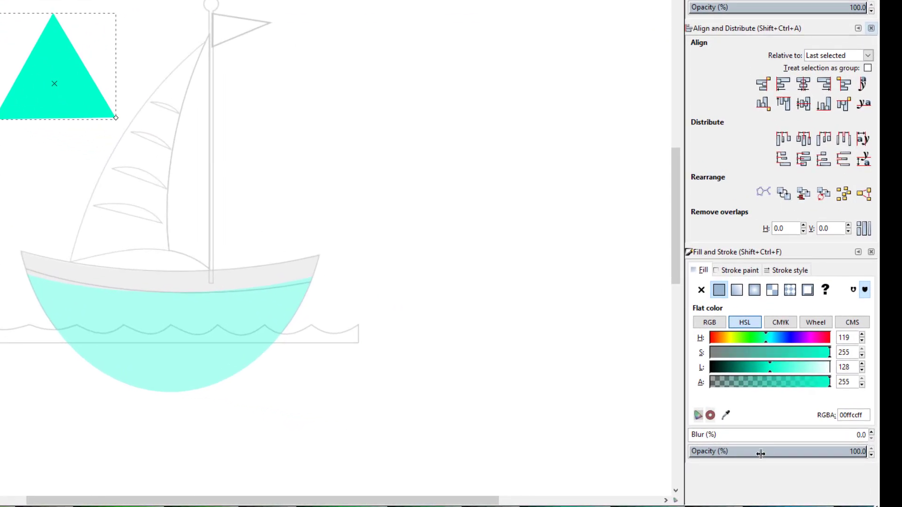
# Step: Set the triangle's opacity to 33.9% and fill it with golden yellow (ffcc00)
pyautogui.click(760, 454)
pyautogui.click(765, 454)
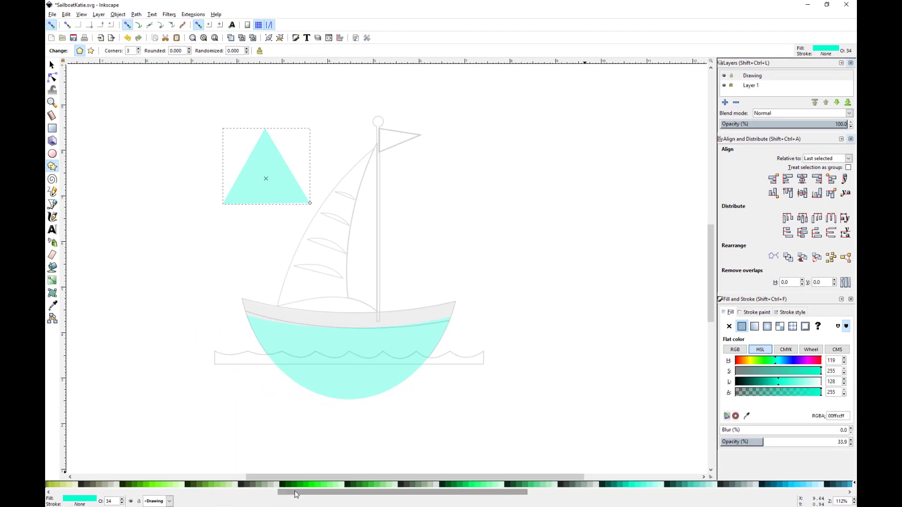
pyautogui.scroll(10, 423, 484)
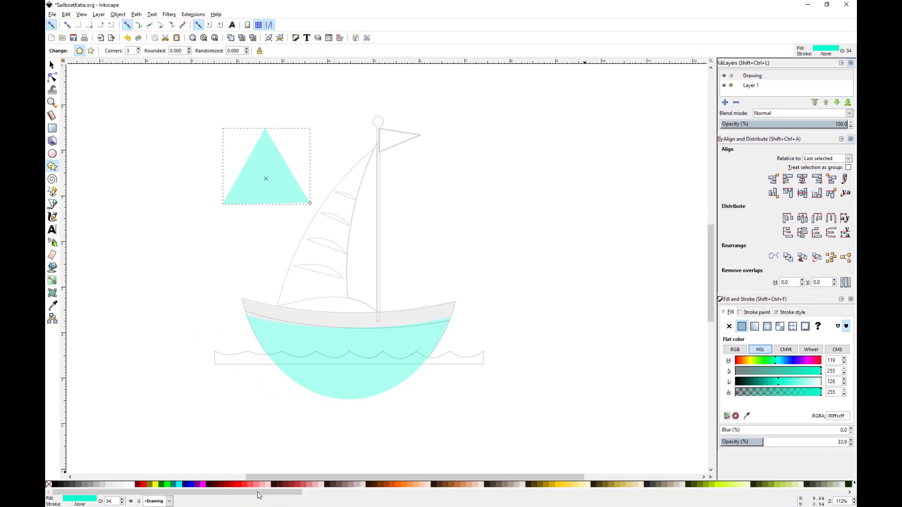
pyautogui.click(558, 485)
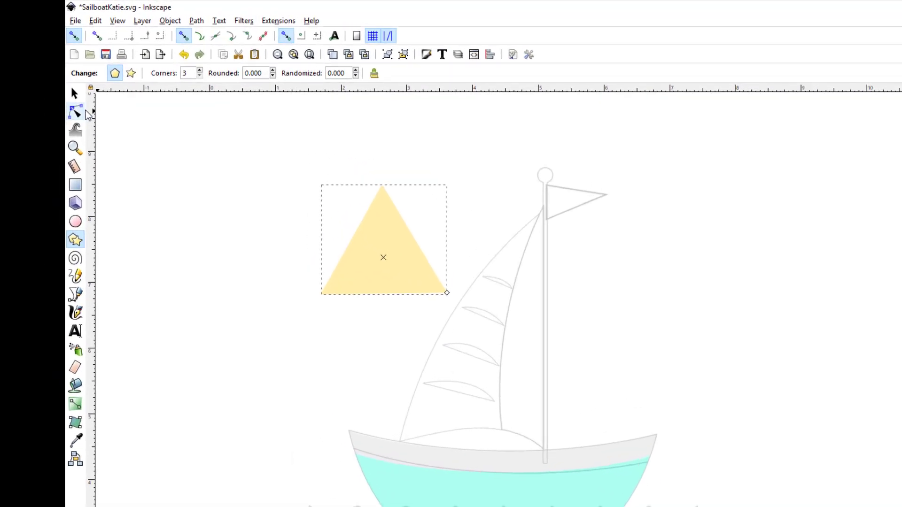
# Step: Convert the yellow triangle from a polygon object to a path with editable corner nodes
pyautogui.click(85, 125)
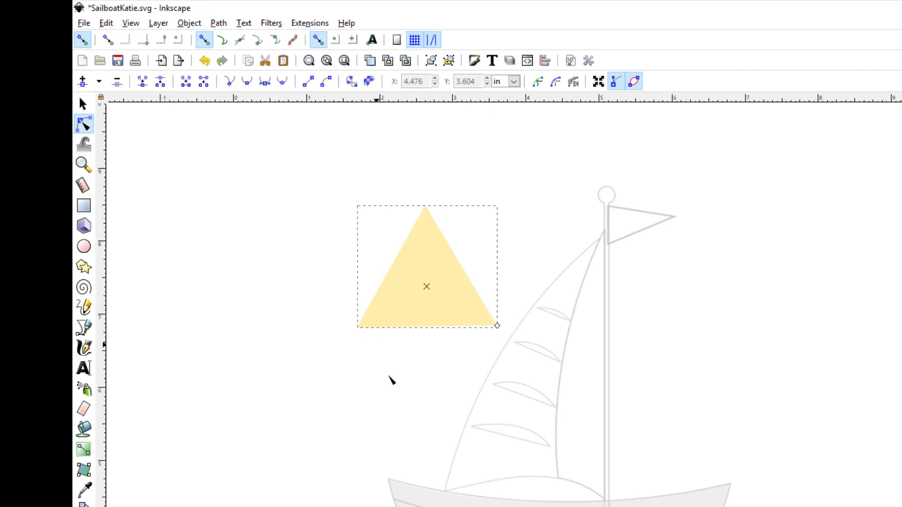
pyautogui.click(220, 24)
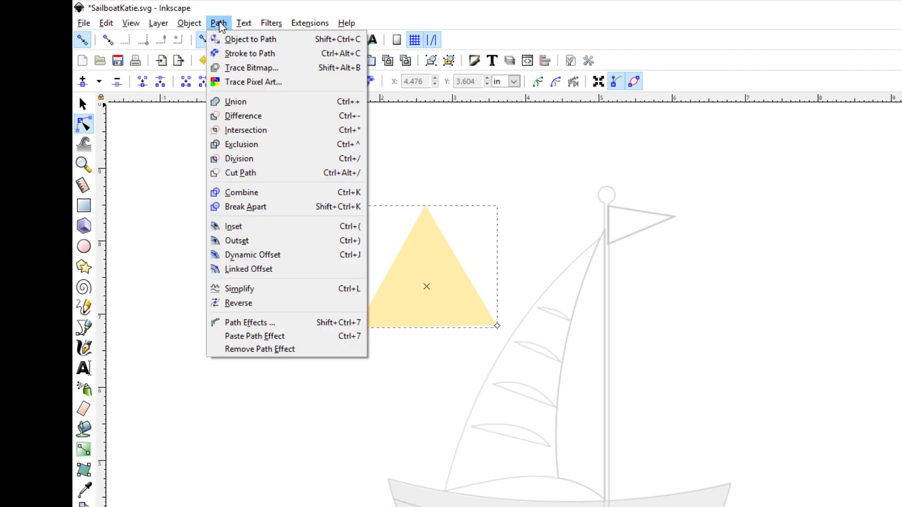
pyautogui.click(250, 40)
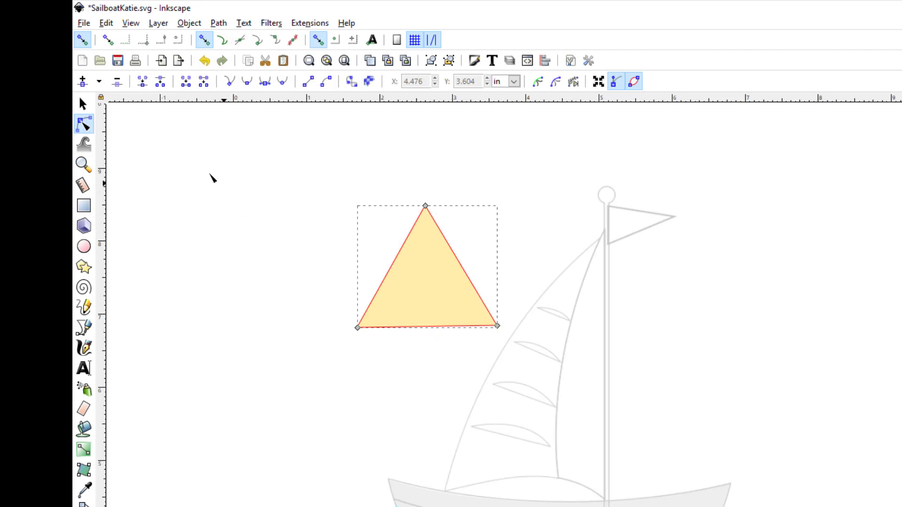
# Step: Move the yellow triangle over the sail outline and stretch it to about 2.590 in wide and 3.731 in high
pyautogui.click(83, 103)
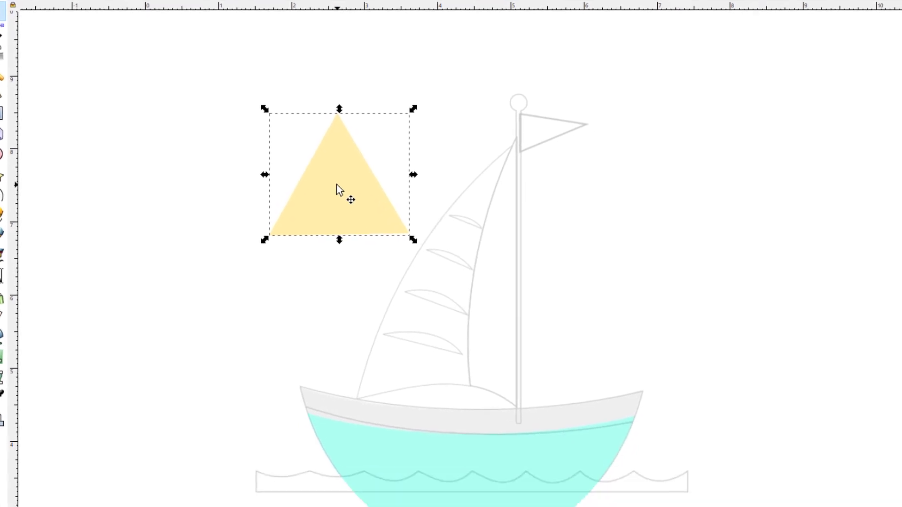
pyautogui.moveTo(338, 188); pyautogui.dragTo(450, 353)
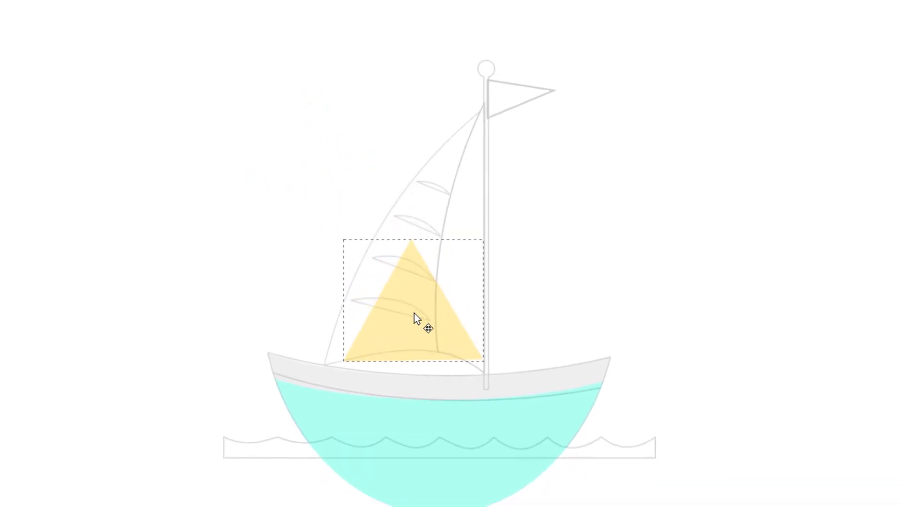
pyautogui.moveTo(414, 313); pyautogui.dragTo(413, 312)
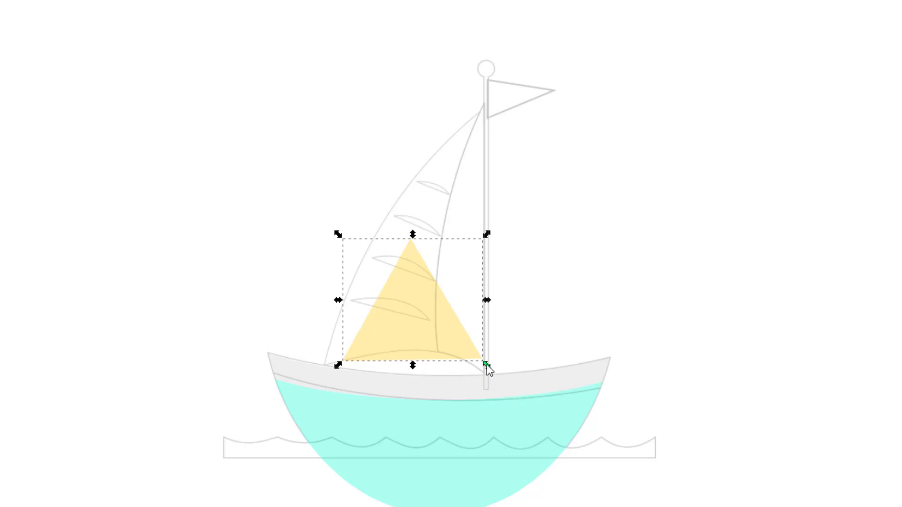
pyautogui.moveTo(496, 296); pyautogui.dragTo(496, 297)
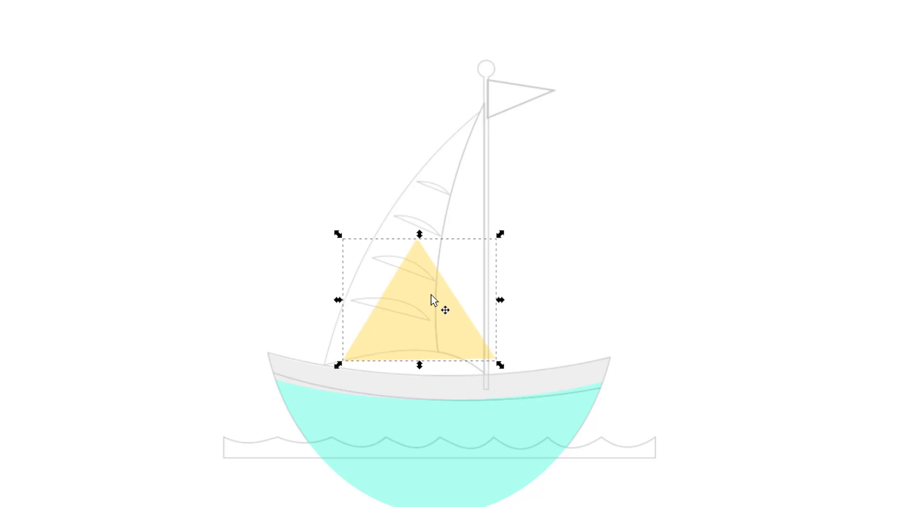
pyautogui.moveTo(339, 299); pyautogui.dragTo(303, 302)
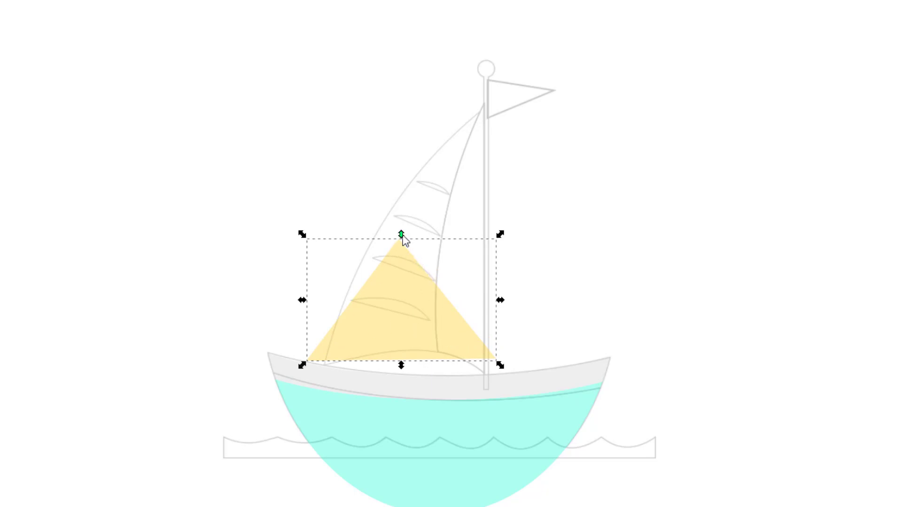
pyautogui.moveTo(401, 234); pyautogui.dragTo(411, 85)
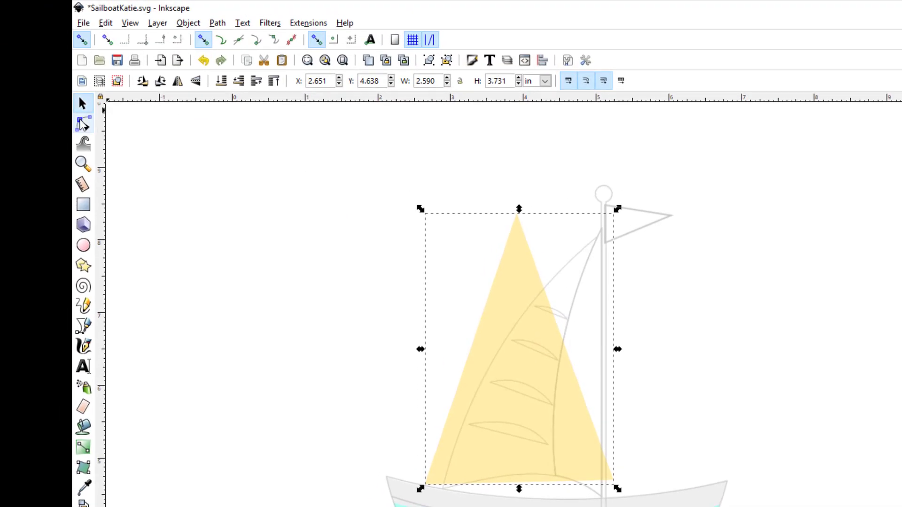
# Step: Move the triangle's three nodes onto the corners of the sail outline: the tip, the mast's foot and the outer lower corner
pyautogui.click(82, 121)
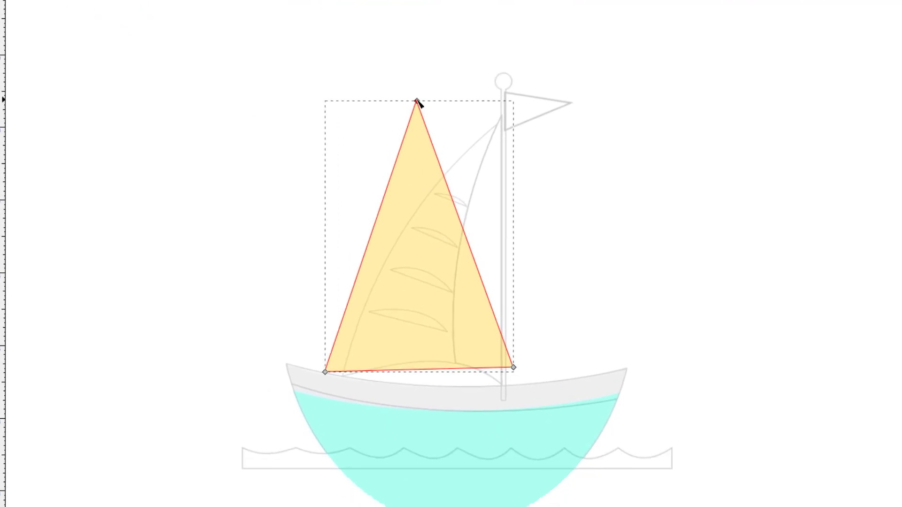
pyautogui.moveTo(417, 100); pyautogui.dragTo(487, 119)
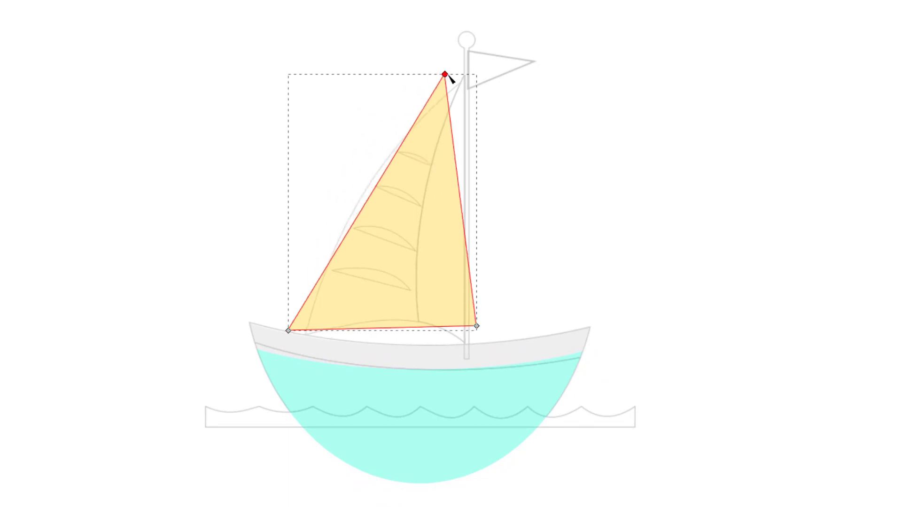
pyautogui.moveTo(448, 78); pyautogui.dragTo(464, 81)
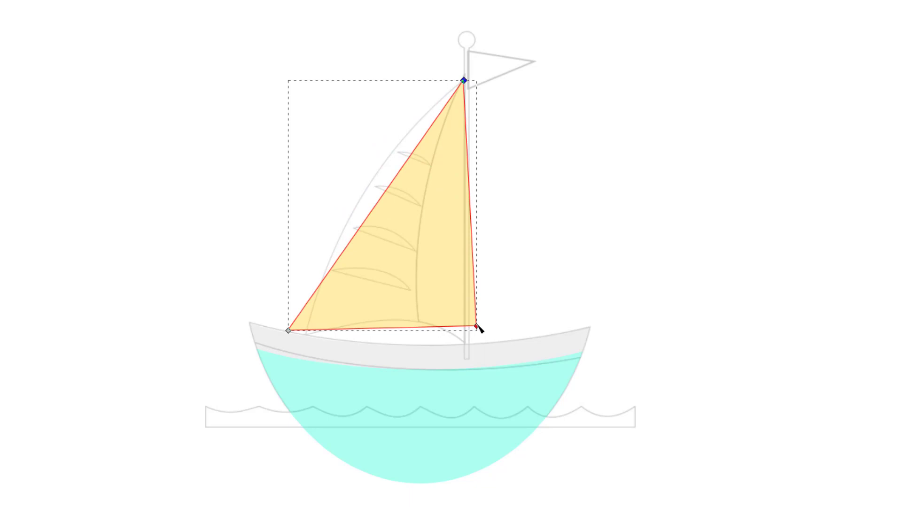
pyautogui.moveTo(477, 326); pyautogui.dragTo(464, 343)
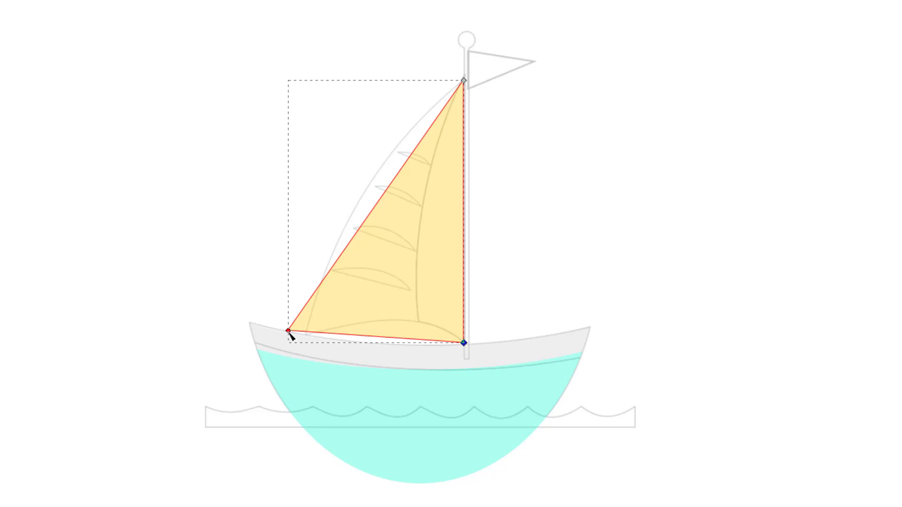
pyautogui.moveTo(289, 332); pyautogui.dragTo(308, 337)
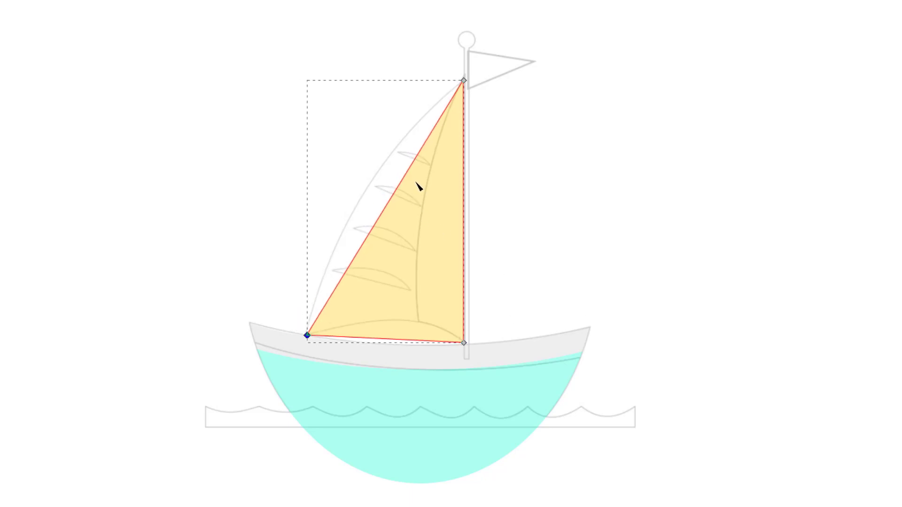
pyautogui.scroll(1, 398, 212)
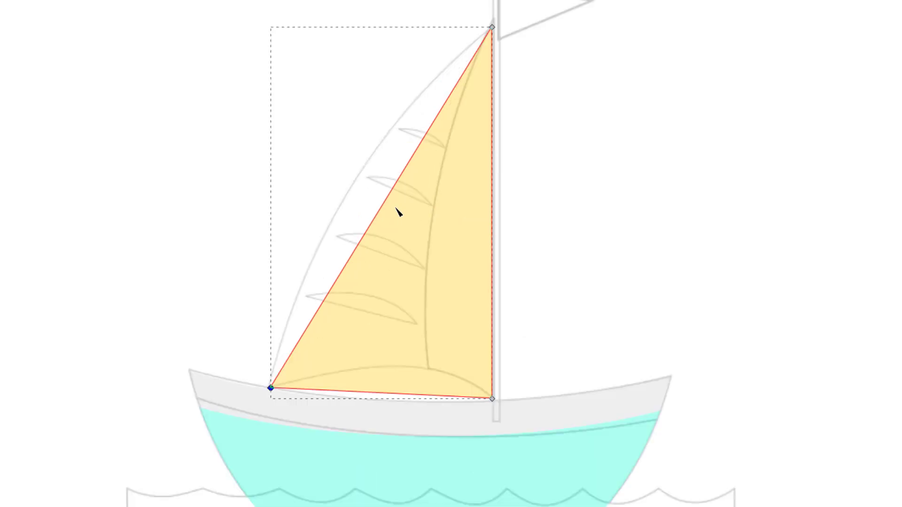
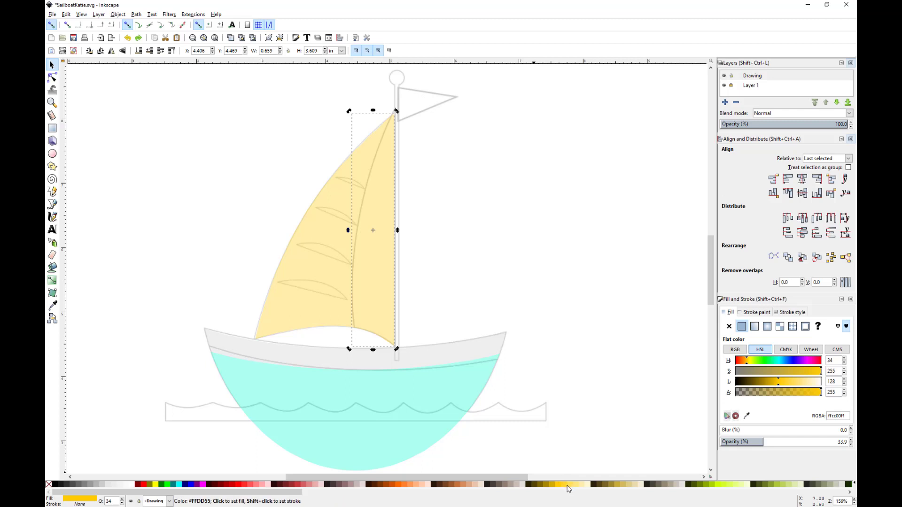
# Step: Fill the narrow sail piece beside the mast with dark yellow (d4aa00)
pyautogui.click(569, 485)
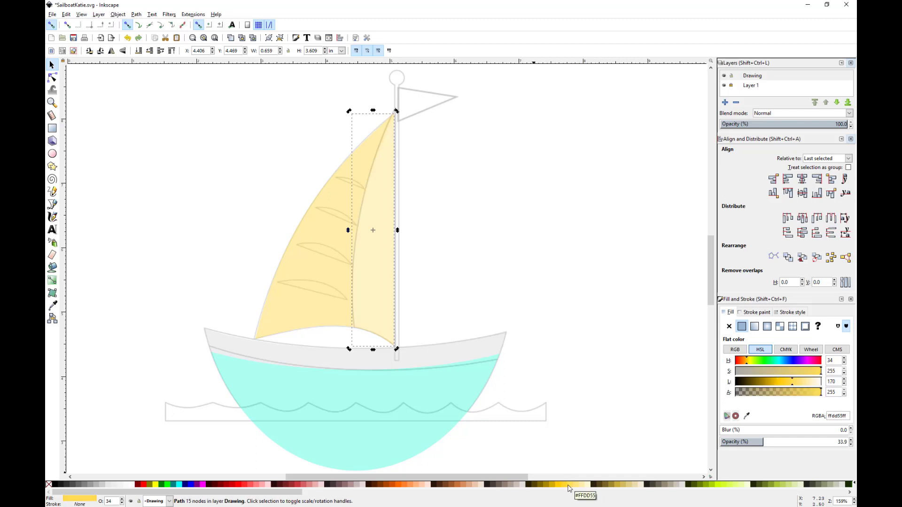
pyautogui.click(555, 485)
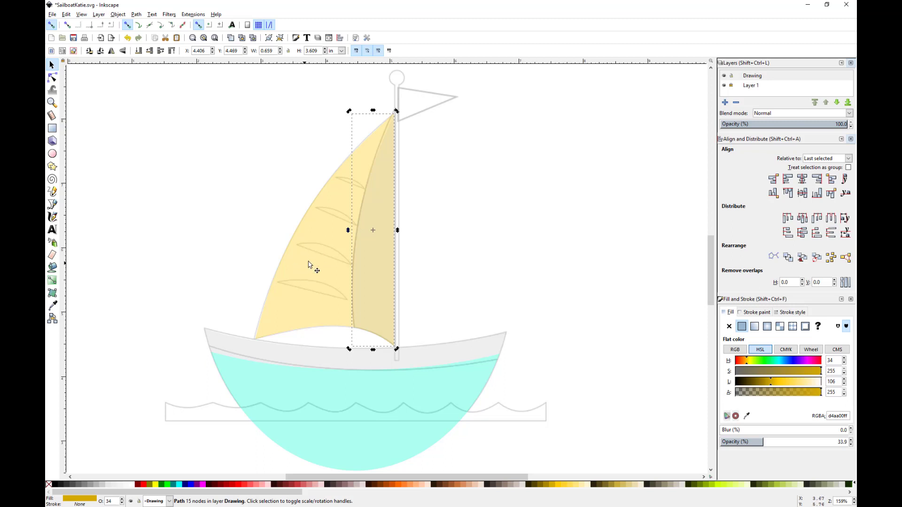
# Step: Clear the selection and briefly hide Layer 1 to view the colored shapes without the traced outline
pyautogui.click(442, 199)
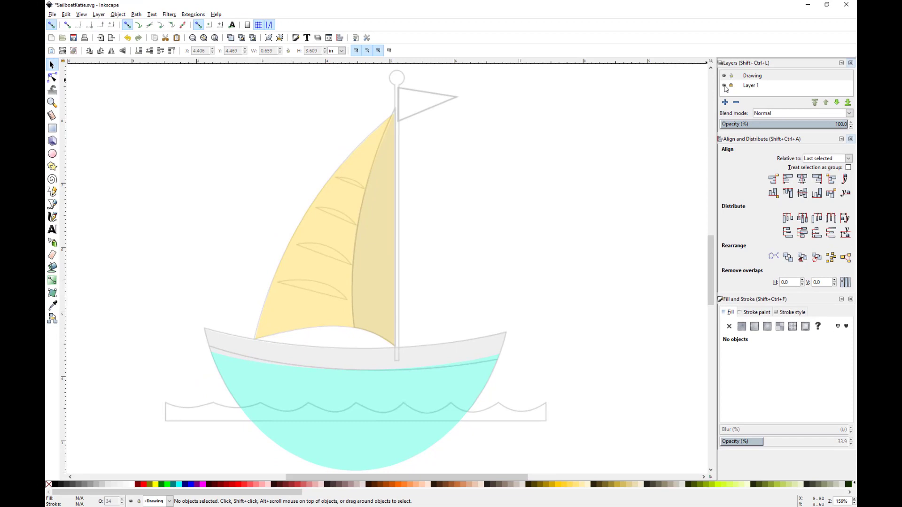
pyautogui.click(725, 86)
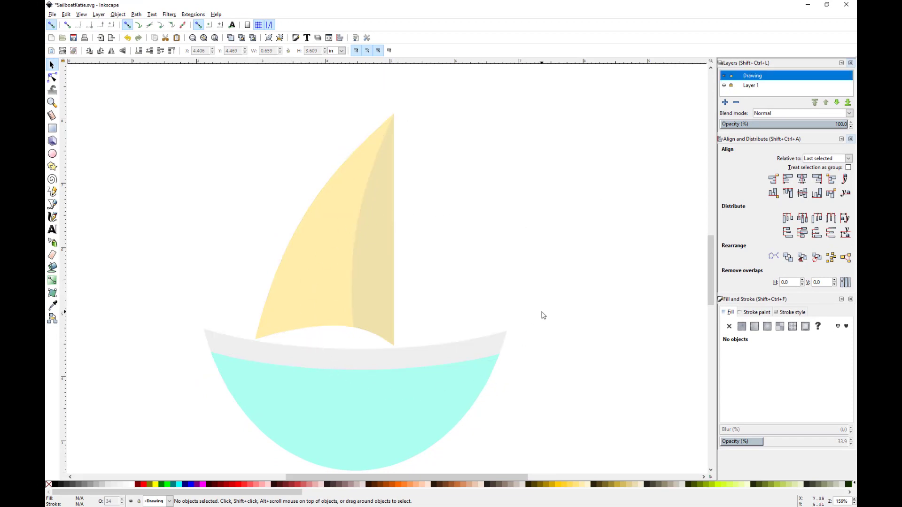
pyautogui.click(724, 86)
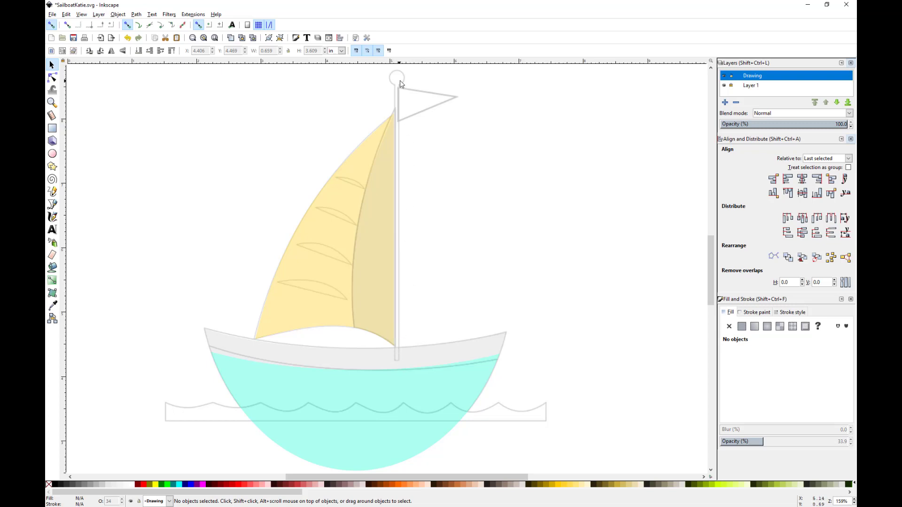
# Step: Draw a rectangle about 0.059 in wide and 4.362 in high over the mast and fill it with orange (ff6600)
pyautogui.scroll(1, 441, 147)
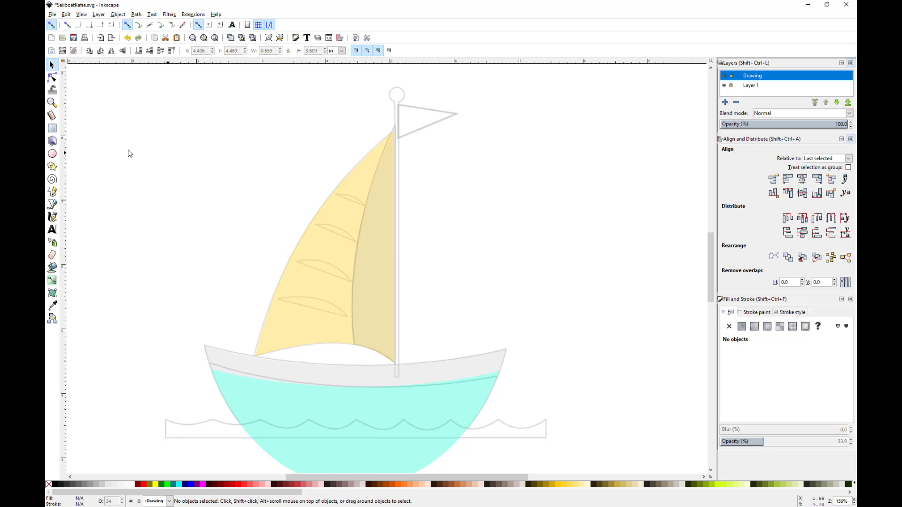
pyautogui.click(53, 128)
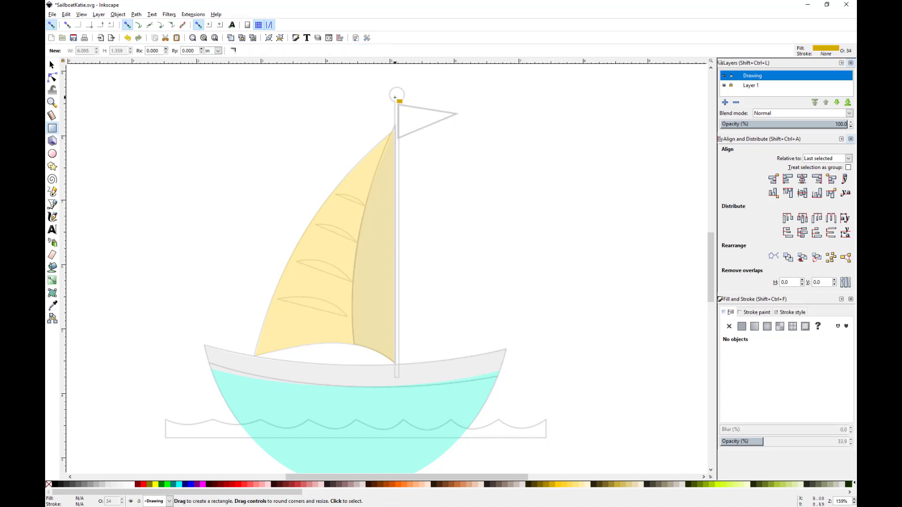
pyautogui.moveTo(395, 97)
pyautogui.mouseDown()
pyautogui.moveTo(396, 240)
pyautogui.moveTo(375, 412)
pyautogui.moveTo(399, 379)
pyautogui.mouseUp()
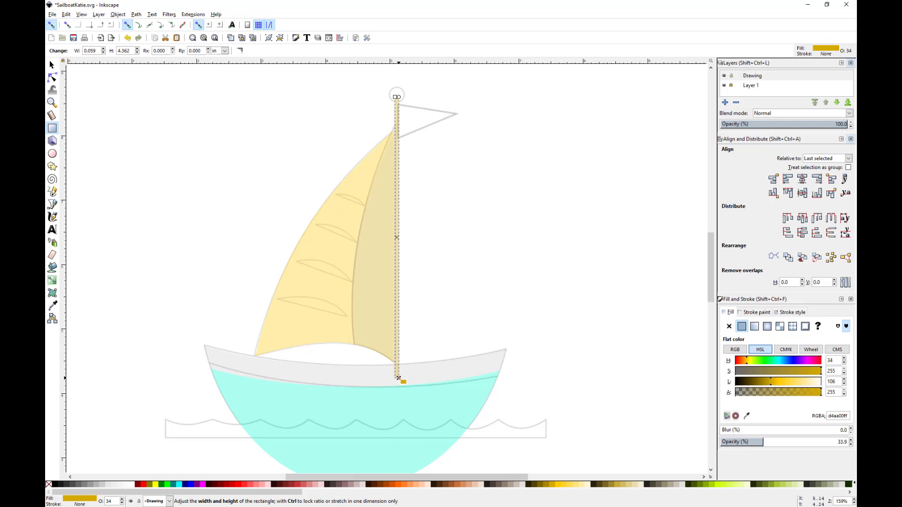
pyautogui.click(396, 485)
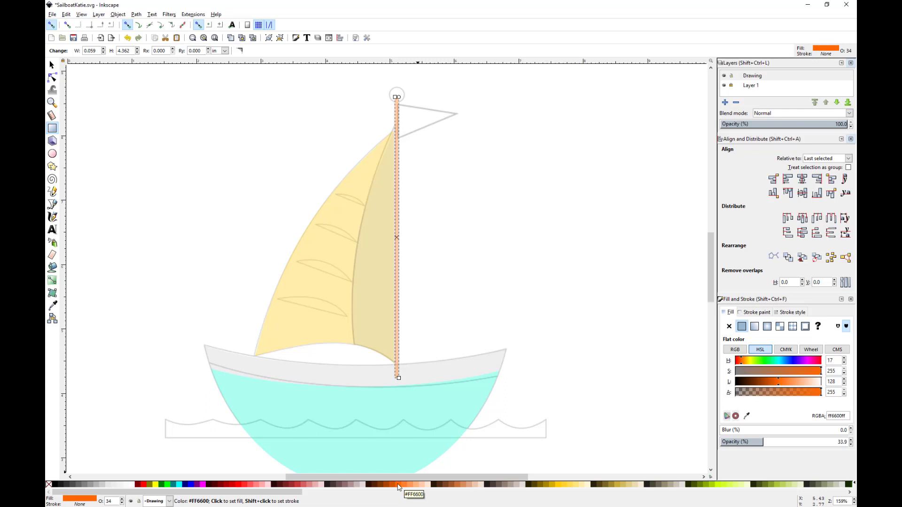
# Step: Draw a circle with a radius of about 0.130 in over the mast's top end, overlapping the traced ball outline
pyautogui.scroll(1, 417, 186)
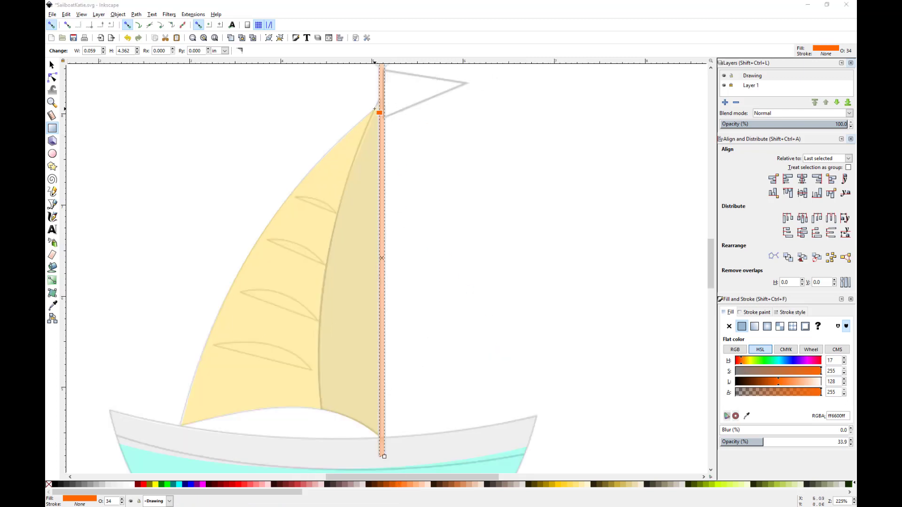
pyautogui.scroll(2, 374, 109)
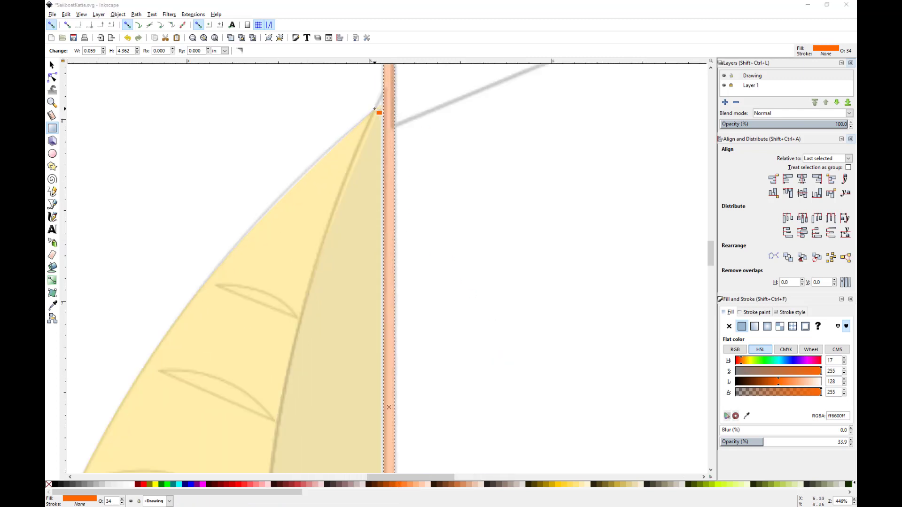
pyautogui.scroll(6, 378, 107)
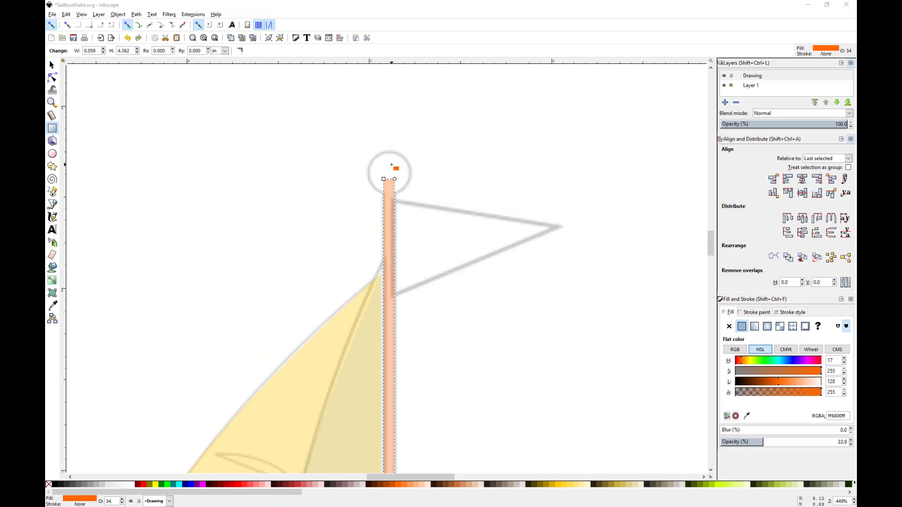
pyautogui.scroll(3, 395, 168)
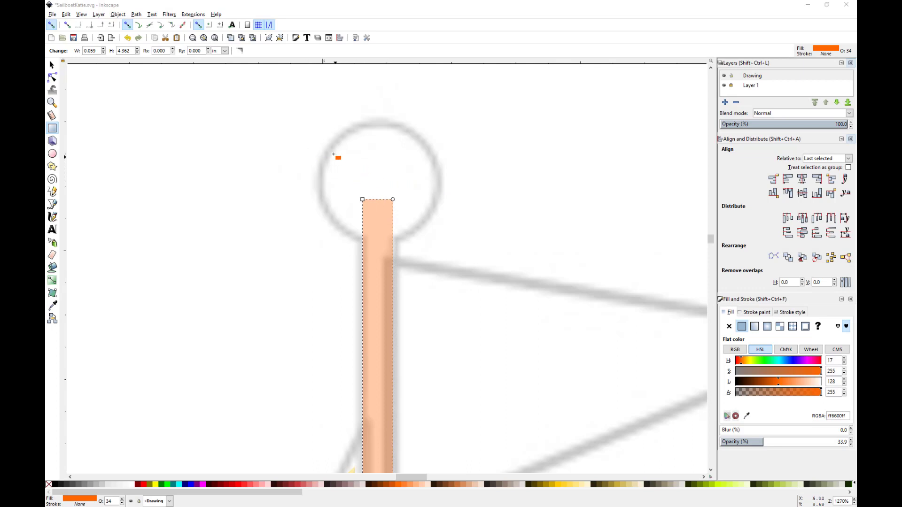
pyautogui.moveTo(335, 155)
pyautogui.mouseDown()
pyautogui.moveTo(359, 178)
pyautogui.moveTo(345, 163)
pyautogui.moveTo(321, 164)
pyautogui.mouseUp()
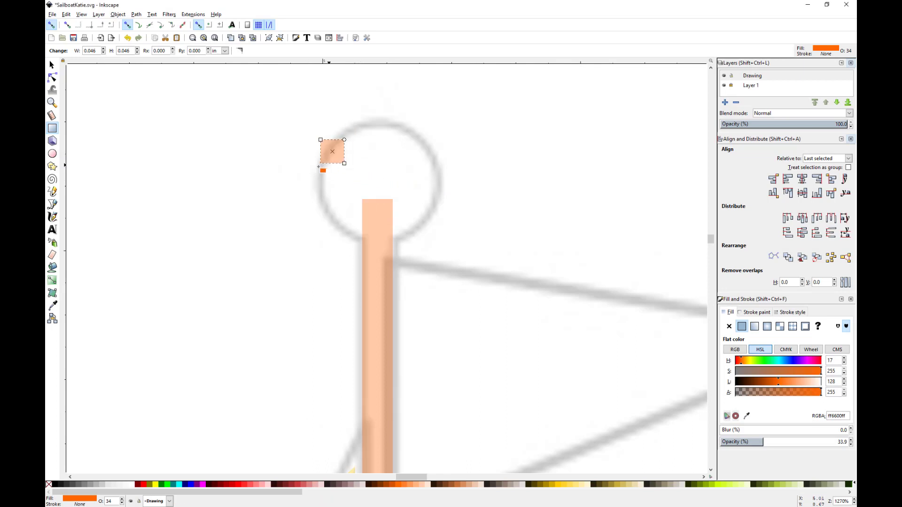
pyautogui.press('Delete')
pyautogui.click(52, 153)
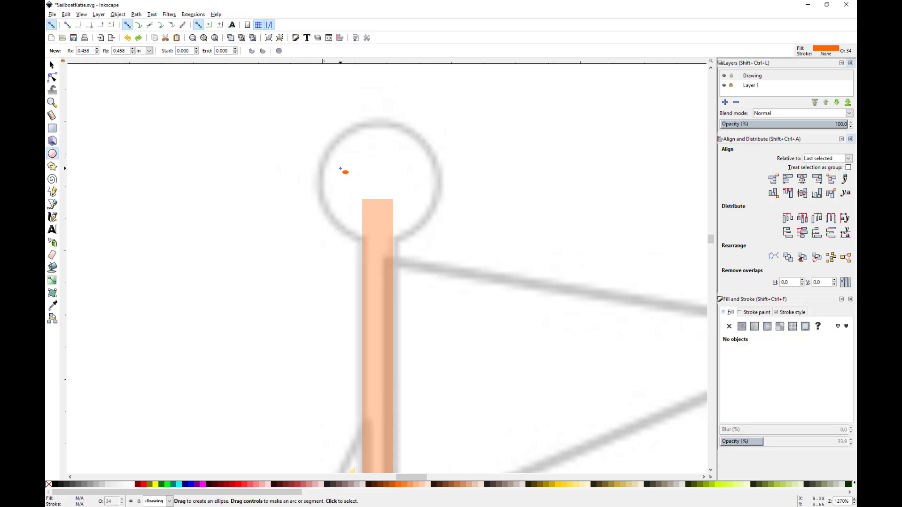
pyautogui.hotkey('ctrl', 'shift')
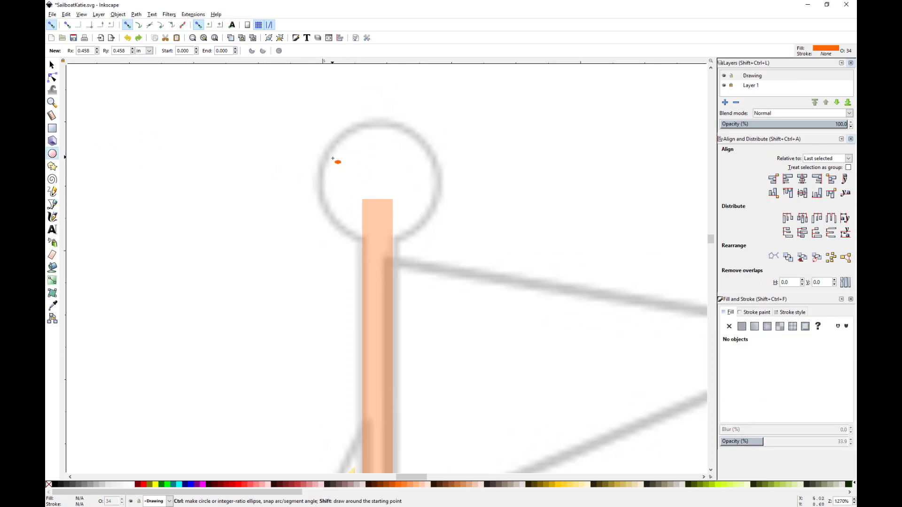
pyautogui.moveTo(332, 158); pyautogui.dragTo(400, 224)
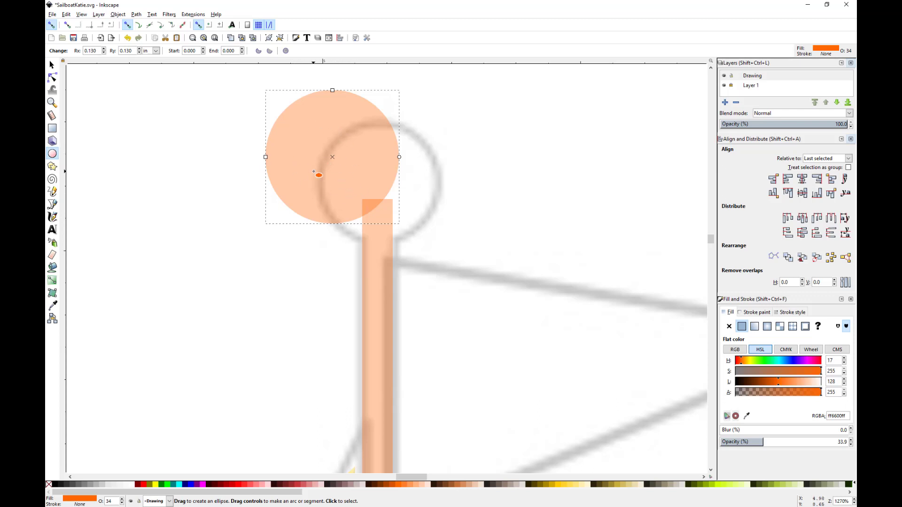
# Step: Center the circle horizontally on the mast and move it straight down onto the traced ball outline
pyautogui.click(53, 65)
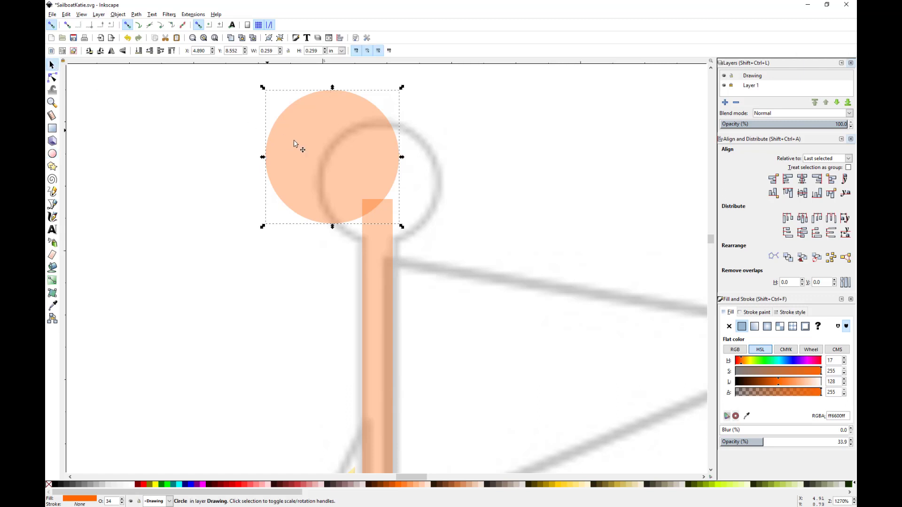
pyautogui.keyDown('shift'); pyautogui.click(384, 259); pyautogui.keyUp('shift')
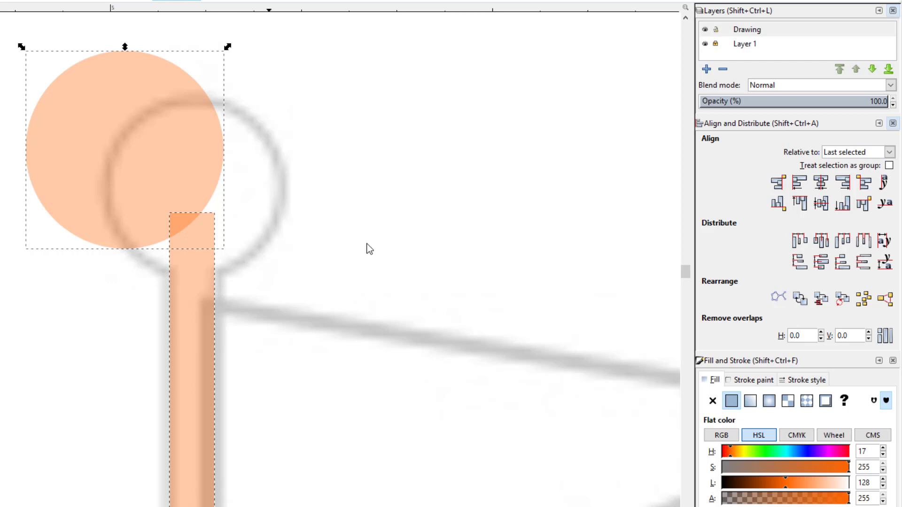
pyautogui.click(821, 184)
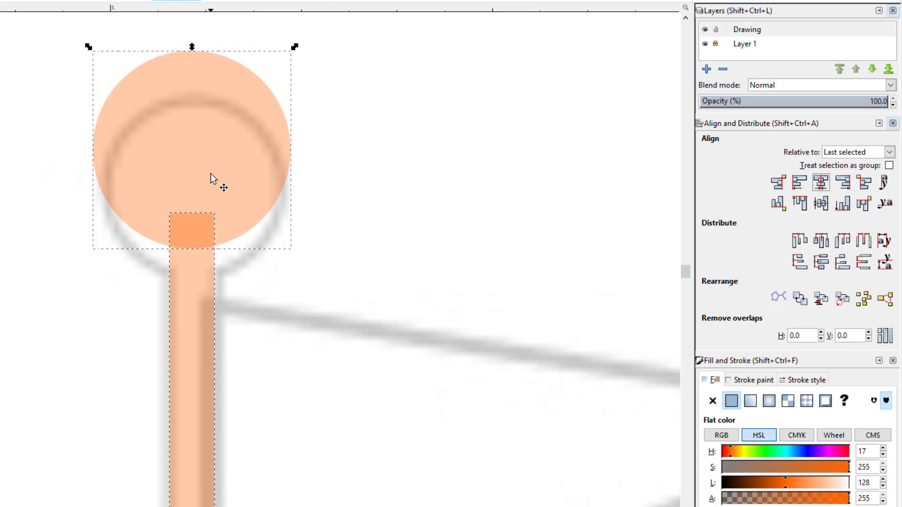
pyautogui.click(323, 171)
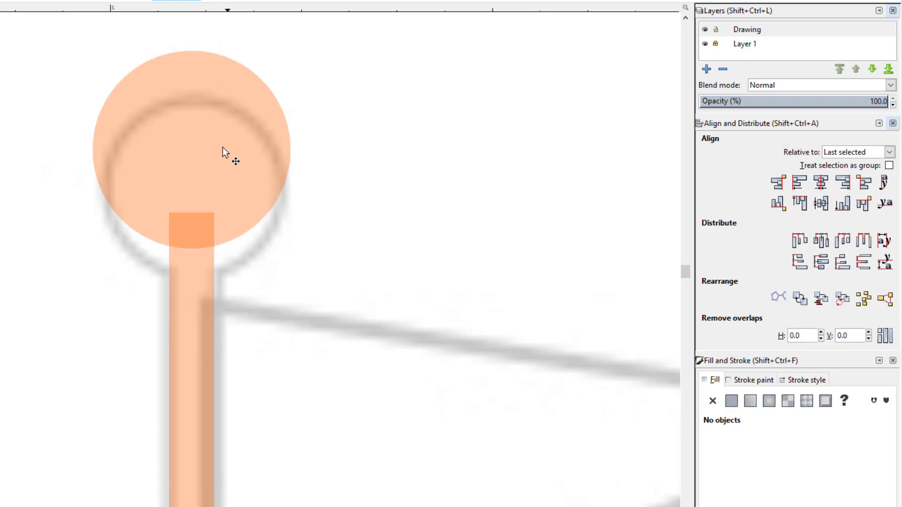
pyautogui.click(216, 148)
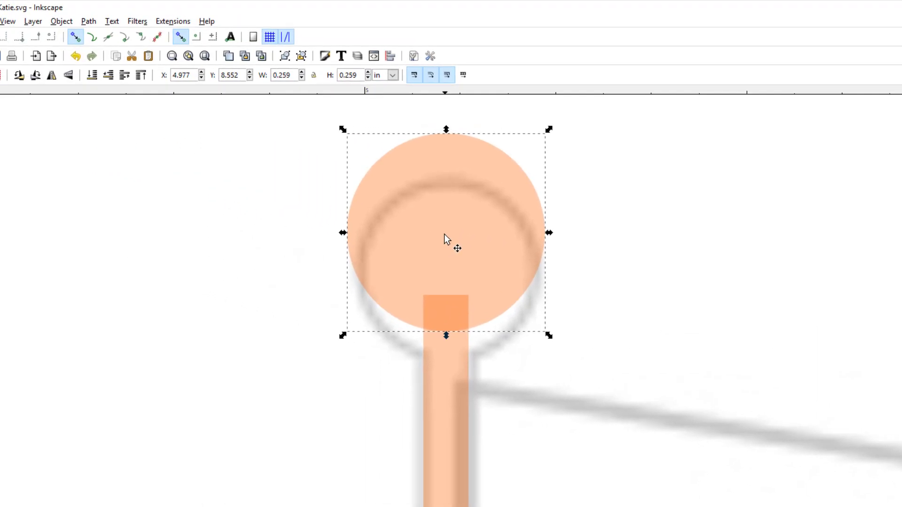
pyautogui.moveTo(445, 234); pyautogui.dragTo(475, 274)
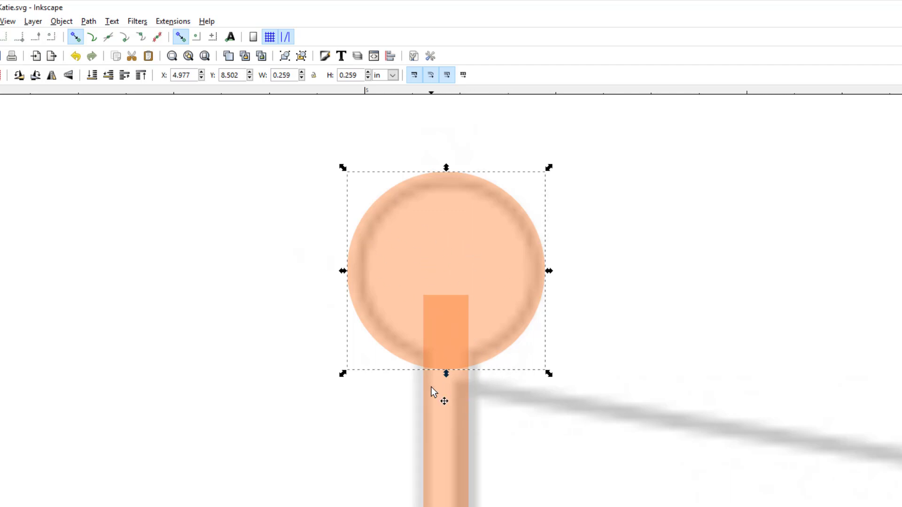
# Step: Merge the circle and the mast rectangle into one shape with a path Union
pyautogui.click(447, 385)
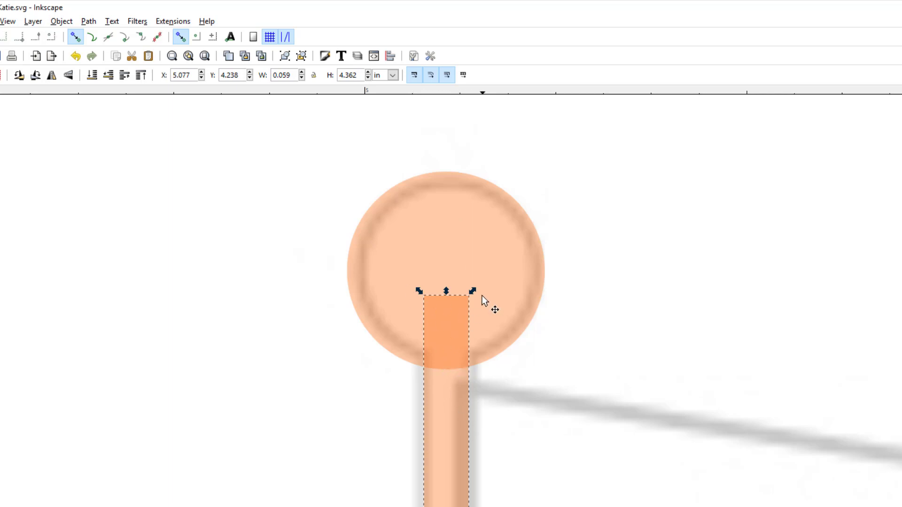
pyautogui.click(432, 221)
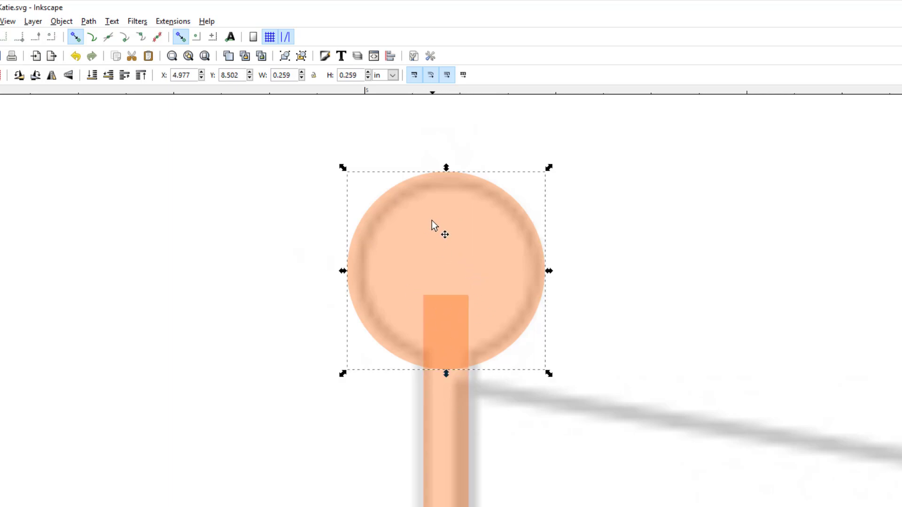
pyautogui.keyDown('shift'); pyautogui.click(447, 414); pyautogui.keyUp('shift')
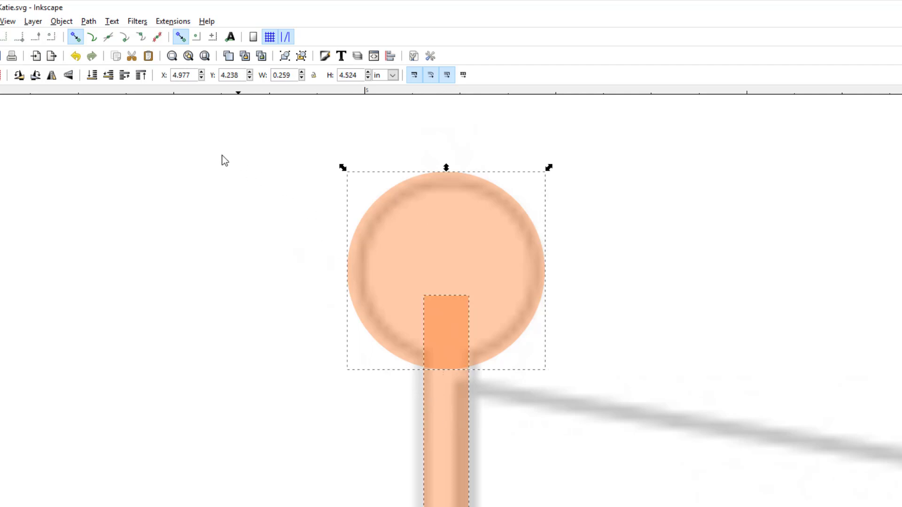
pyautogui.click(97, 24)
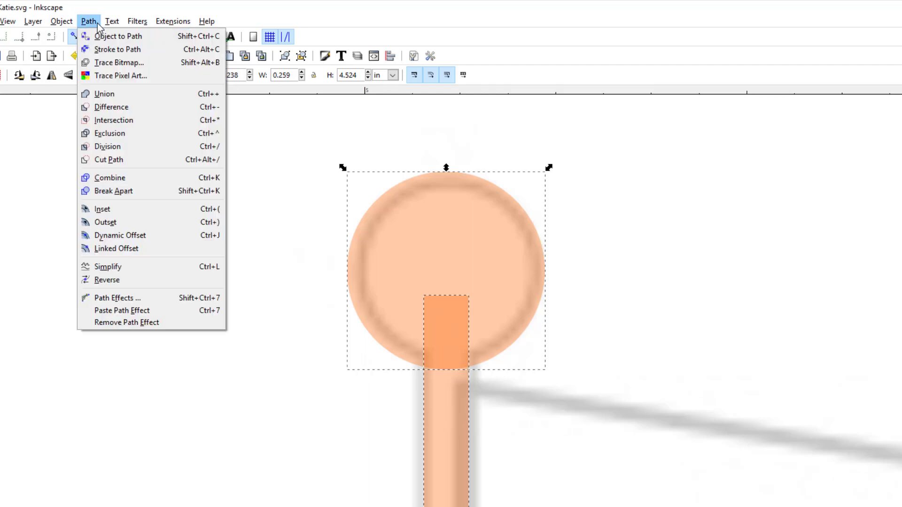
pyautogui.click(120, 95)
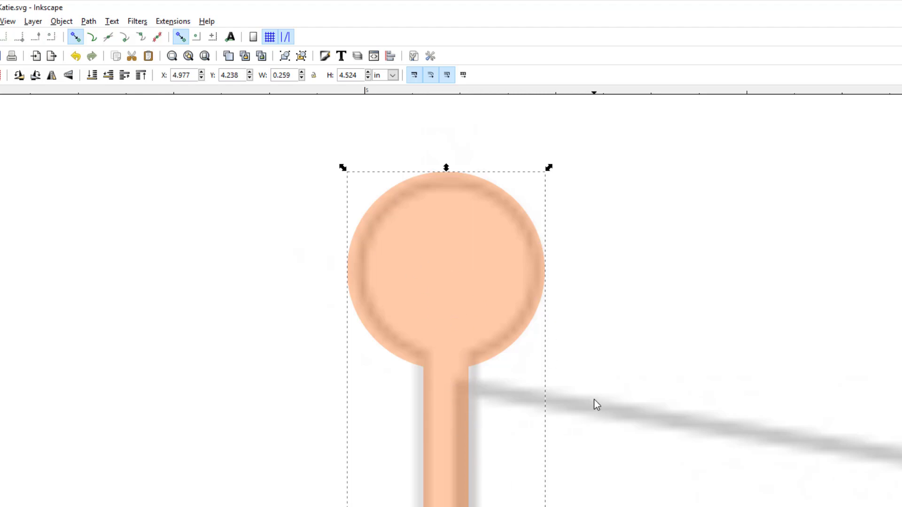
# Step: Shift the merged mast slightly toward the sail so that it touches the sail's straight edge
pyautogui.scroll(-4, 601, 399)
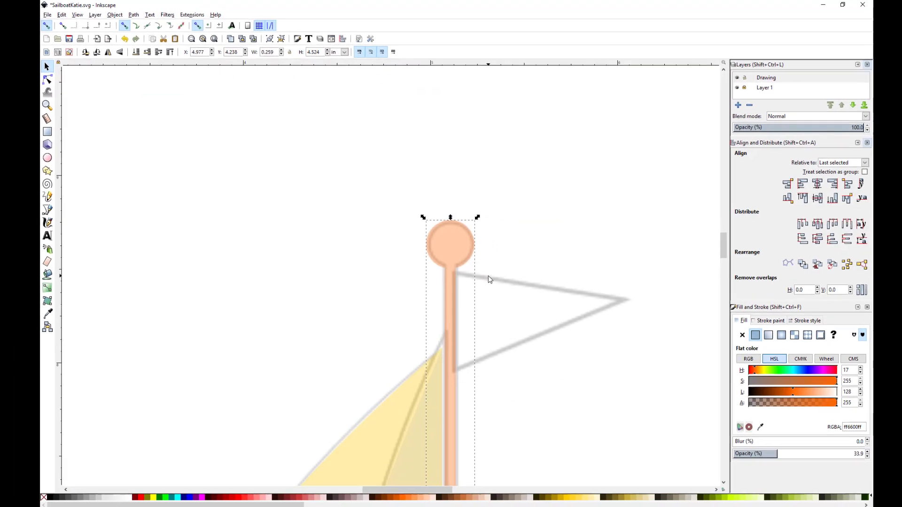
pyautogui.scroll(-1, 483, 272)
pyautogui.scroll(-2, 372, 255)
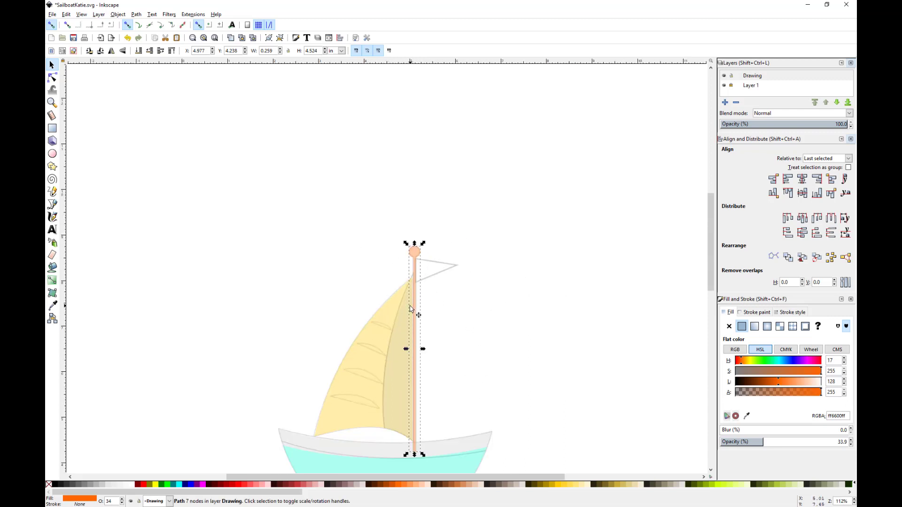
pyautogui.scroll(6, 411, 309)
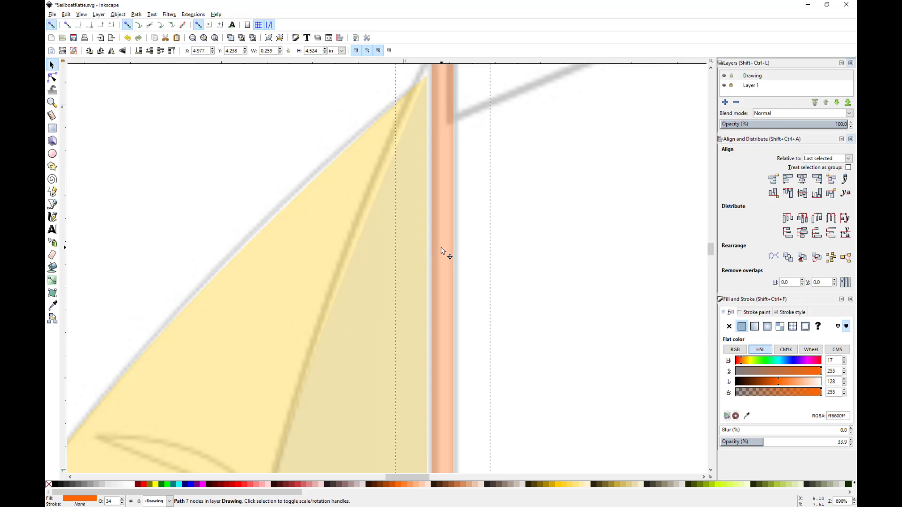
pyautogui.moveTo(441, 250); pyautogui.dragTo(433, 252)
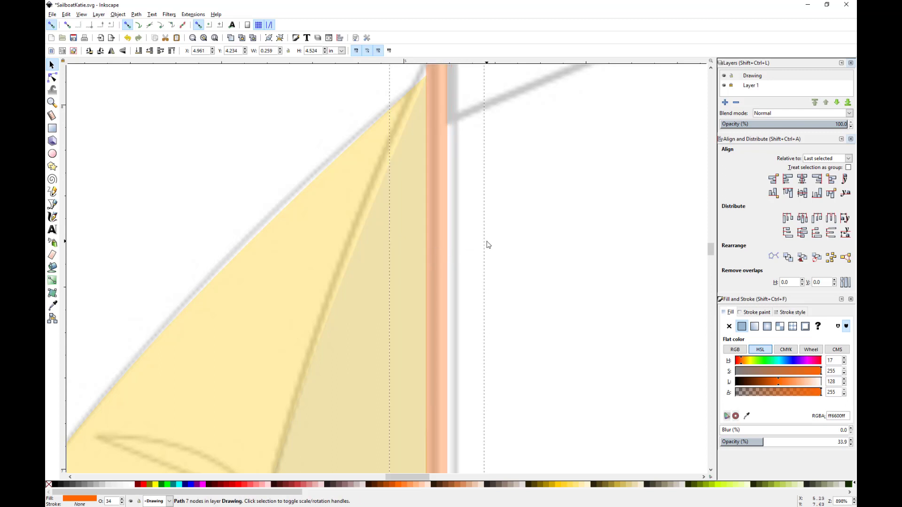
# Step: Examine the joint between mast and sail along its whole length, from the ball down to the hull
pyautogui.scroll(12, 488, 245)
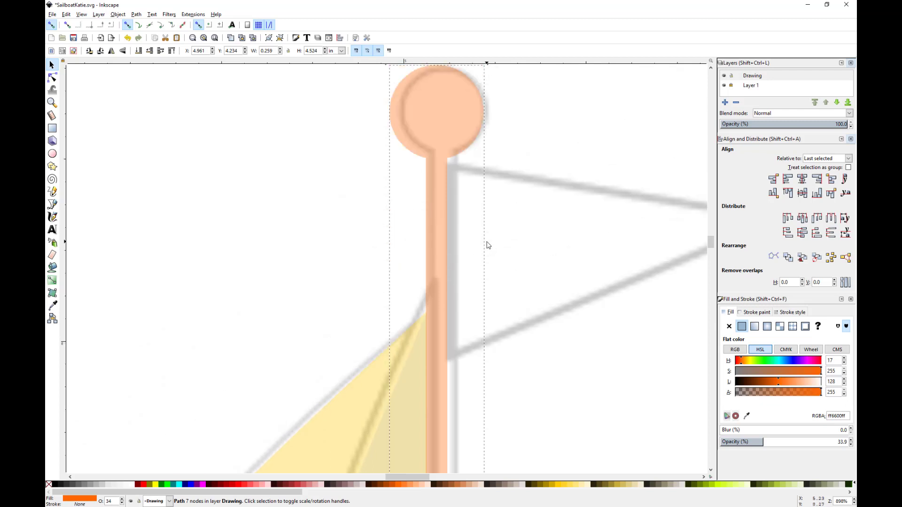
pyautogui.scroll(2, 488, 244)
pyautogui.scroll(-3, 479, 261)
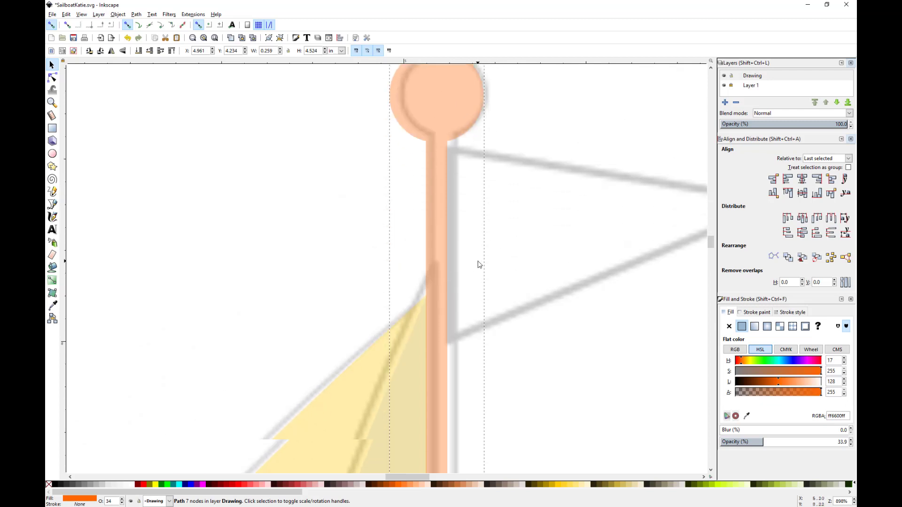
pyautogui.scroll(-15, 479, 264)
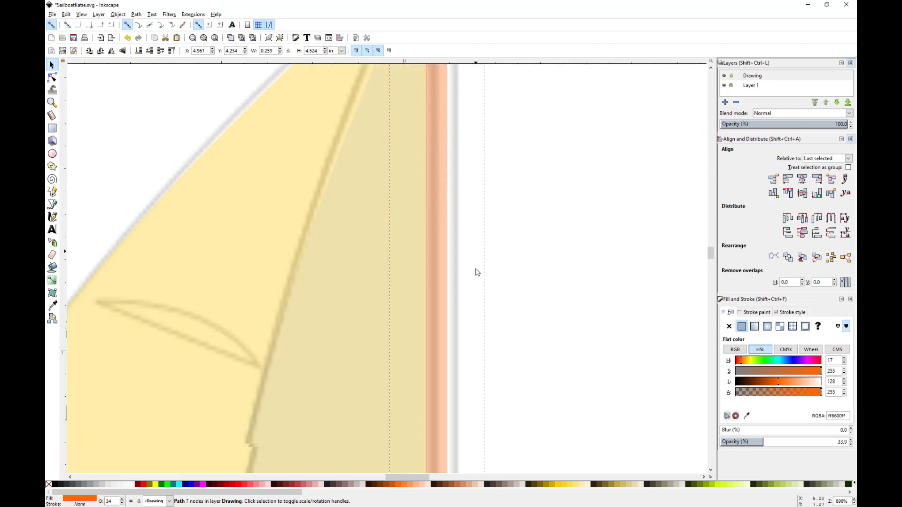
pyautogui.scroll(-12, 478, 273)
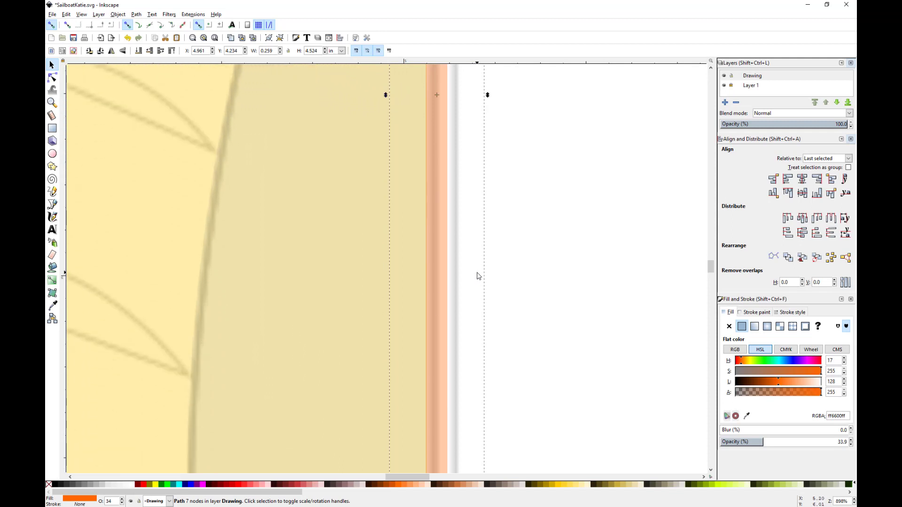
pyautogui.scroll(-12, 477, 276)
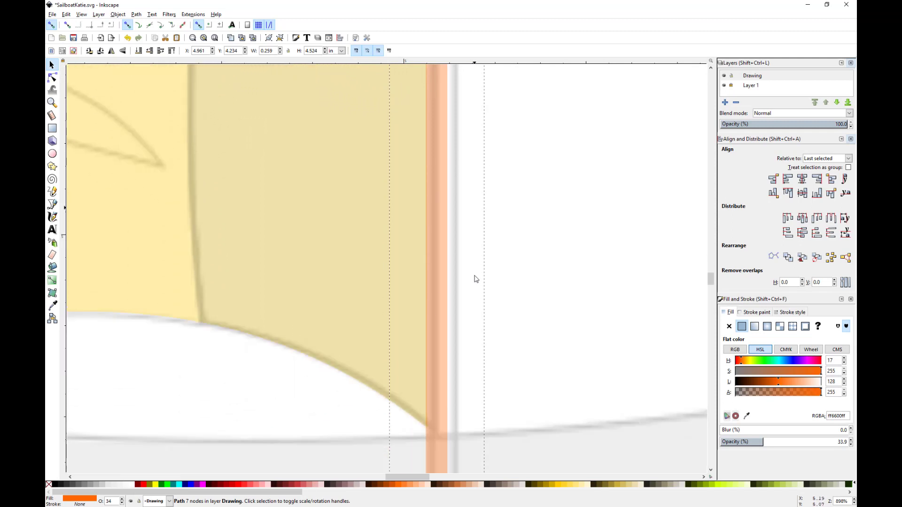
pyautogui.scroll(-3, 476, 279)
pyautogui.scroll(15, 476, 279)
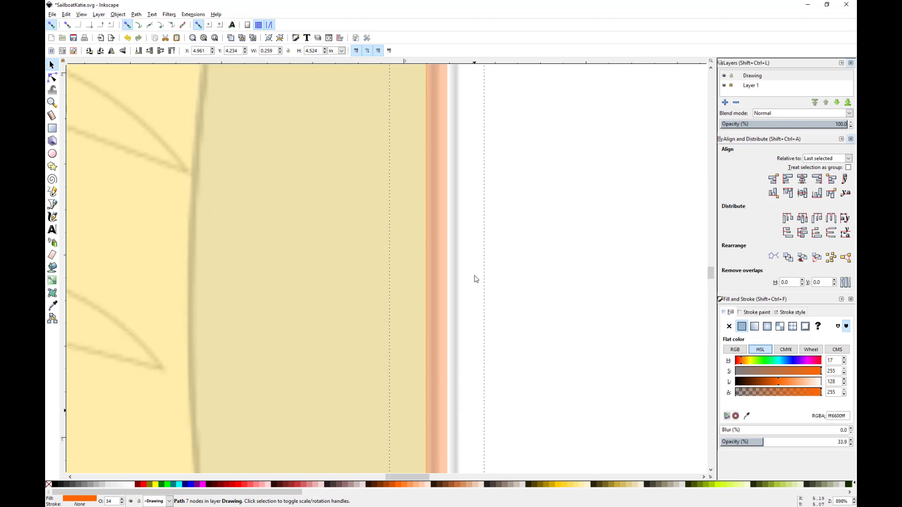
pyautogui.scroll(12, 476, 279)
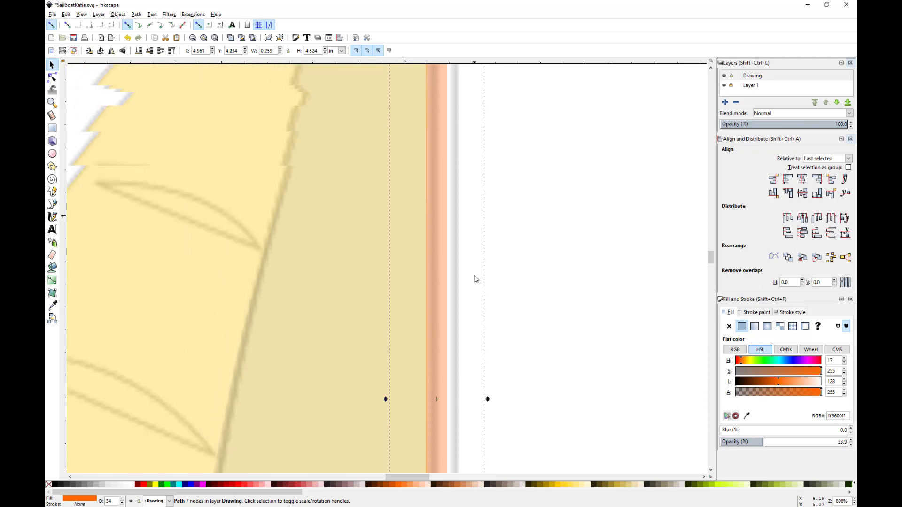
pyautogui.scroll(10, 476, 279)
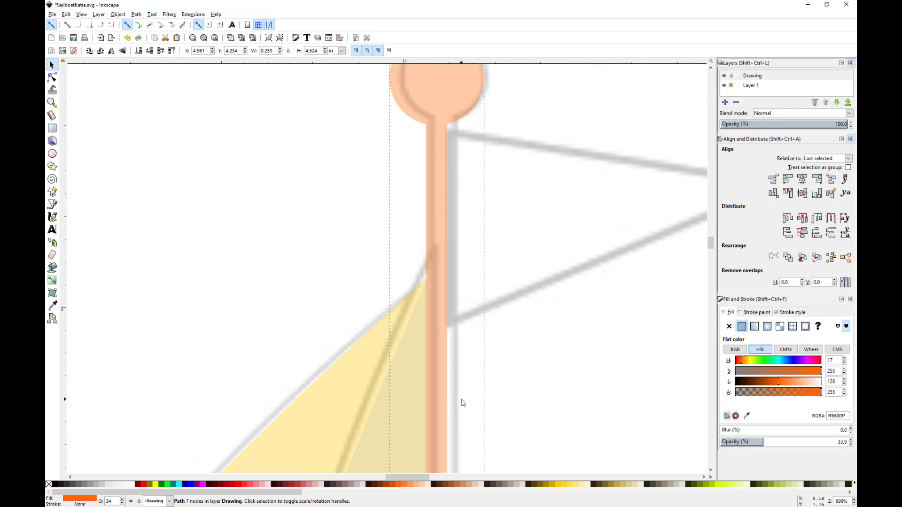
# Step: Draw a three-cornered polygon inside the traced flag outline and fill it with red (ff0000)
pyautogui.hscroll(2, 463, 403)
pyautogui.hscroll(4, 463, 403)
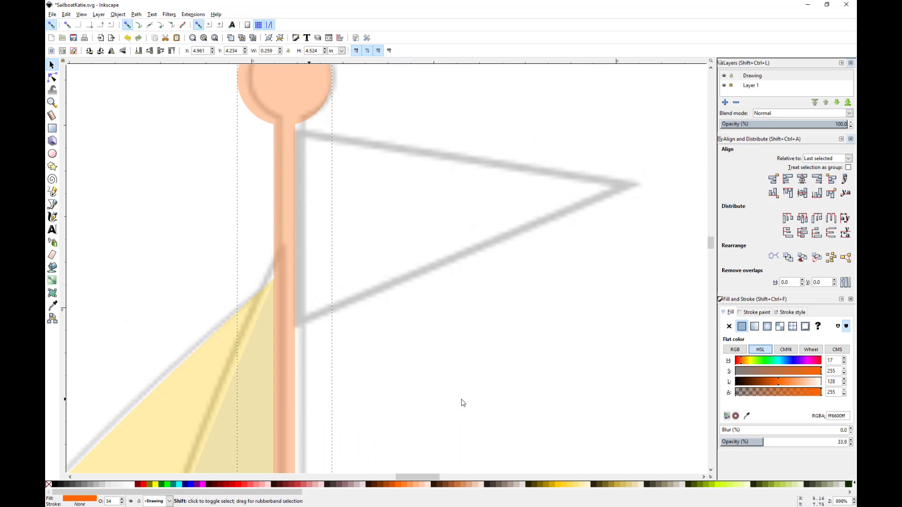
pyautogui.click(54, 168)
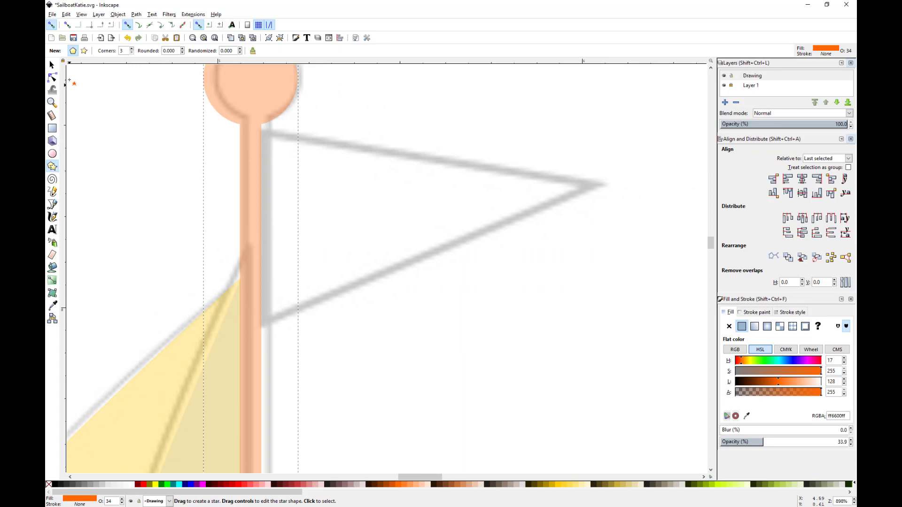
pyautogui.click(73, 51)
pyautogui.moveTo(382, 224); pyautogui.dragTo(464, 255)
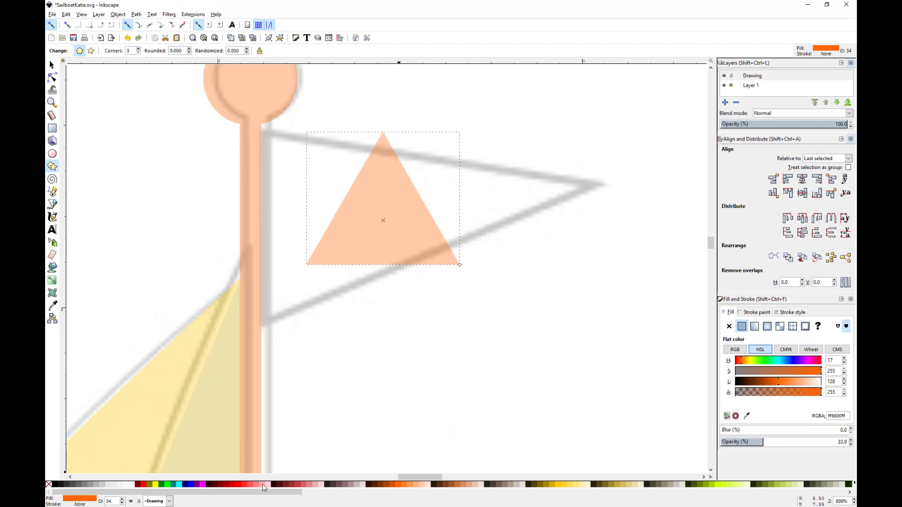
pyautogui.click(241, 484)
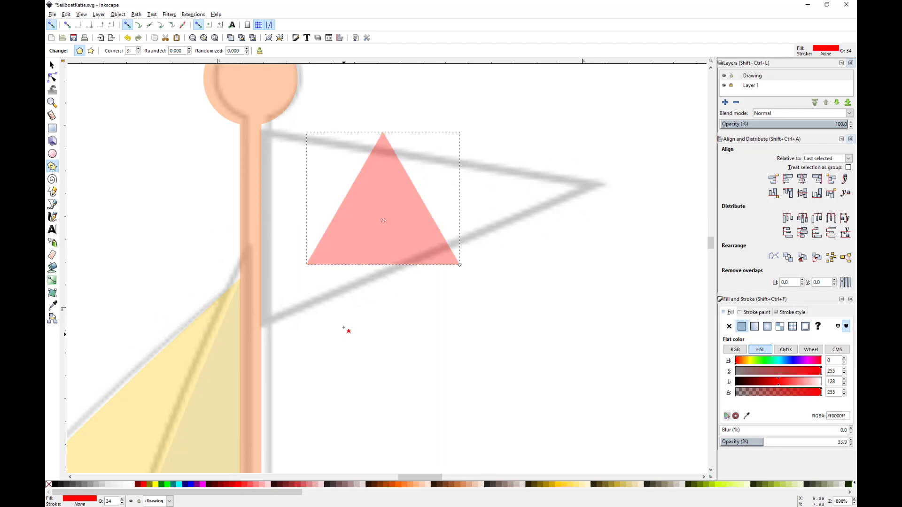
# Step: Convert the red triangle to a path and rotate it 90° clockwise so its tip points away from the mast
pyautogui.click(136, 14)
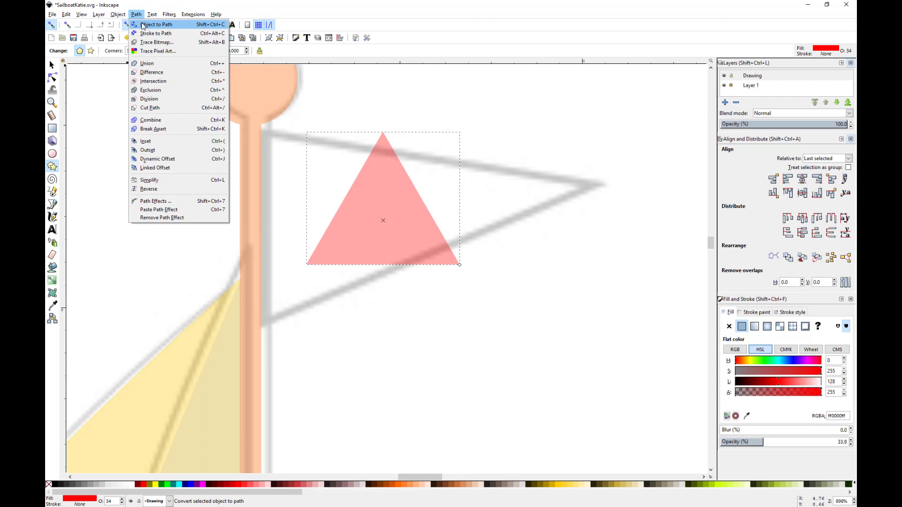
pyautogui.click(142, 24)
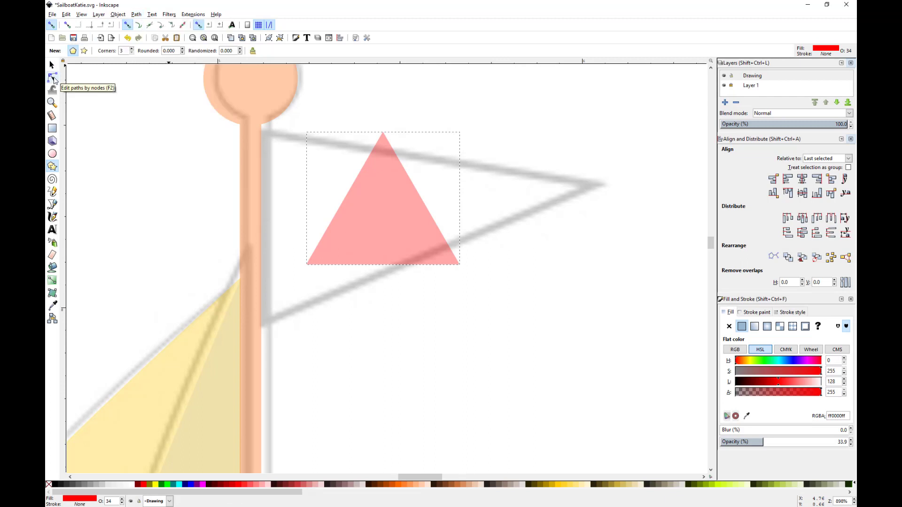
pyautogui.click(52, 78)
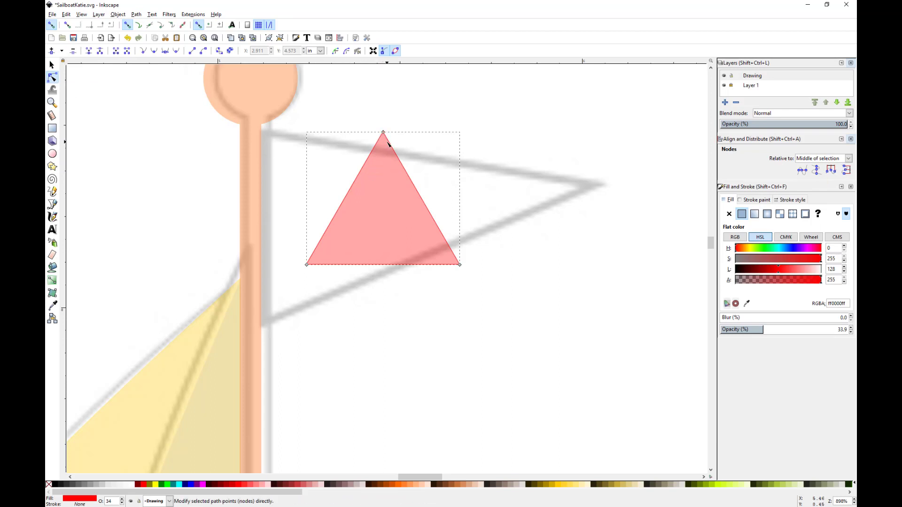
pyautogui.click(51, 64)
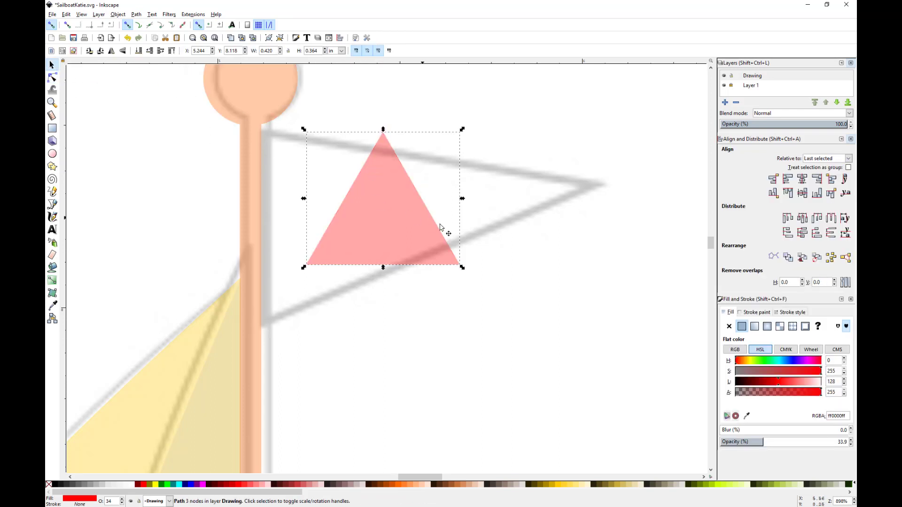
pyautogui.click(427, 232)
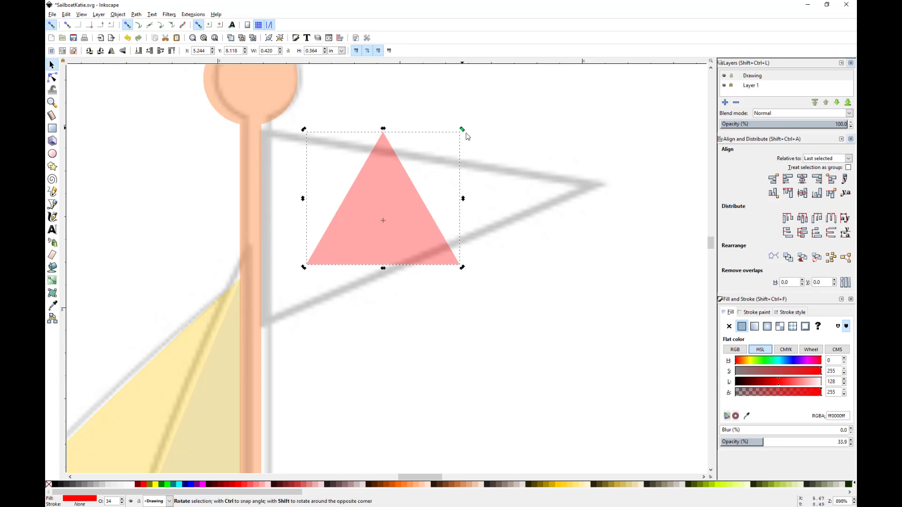
pyautogui.moveTo(468, 136); pyautogui.dragTo(510, 329)
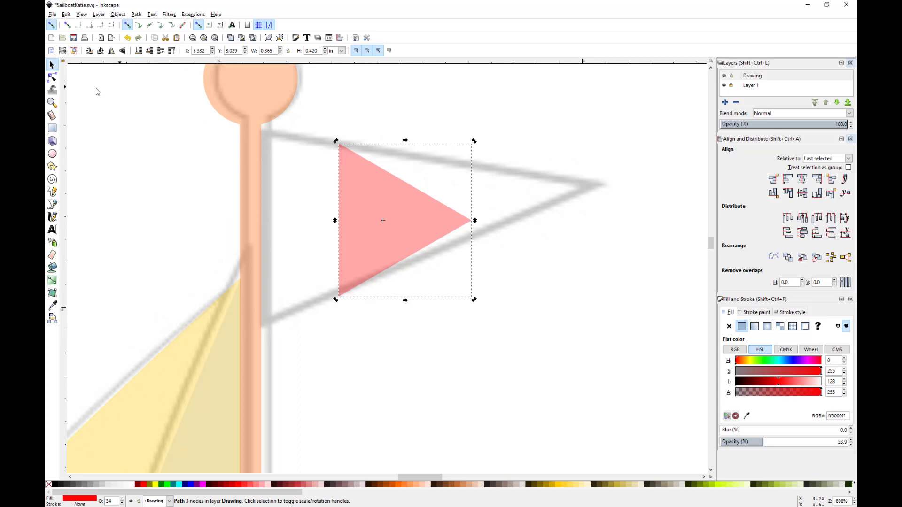
# Step: Move the triangle's nodes to match the traced flag outline, with its straight edge overlapping the mast
pyautogui.click(52, 78)
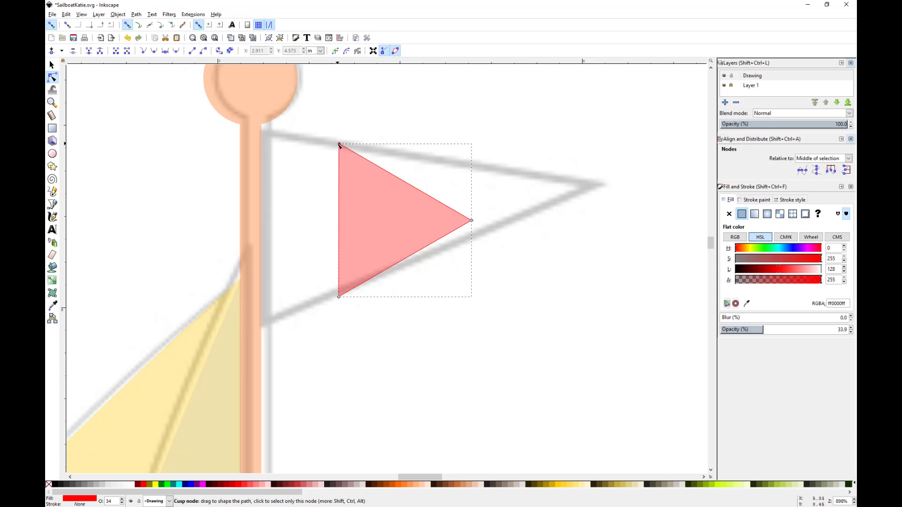
pyautogui.moveTo(326, 129); pyautogui.dragTo(372, 335)
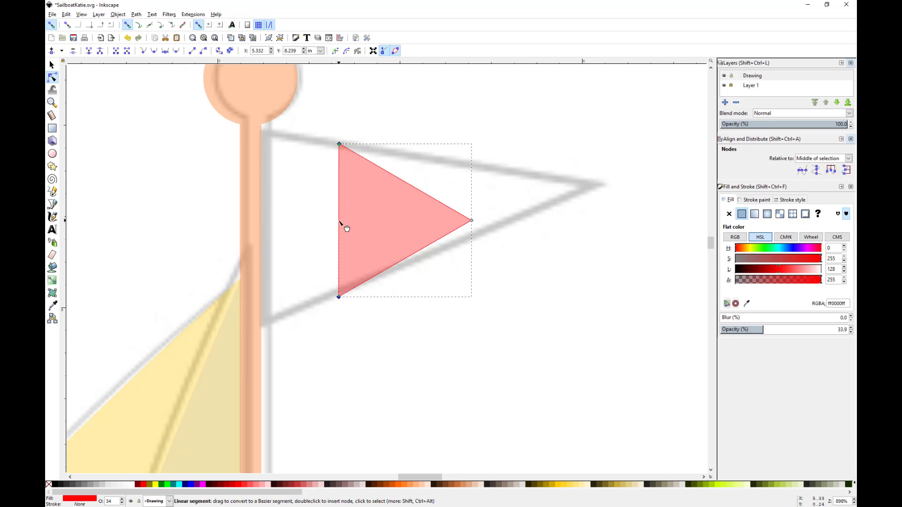
pyautogui.moveTo(340, 221); pyautogui.dragTo(343, 228)
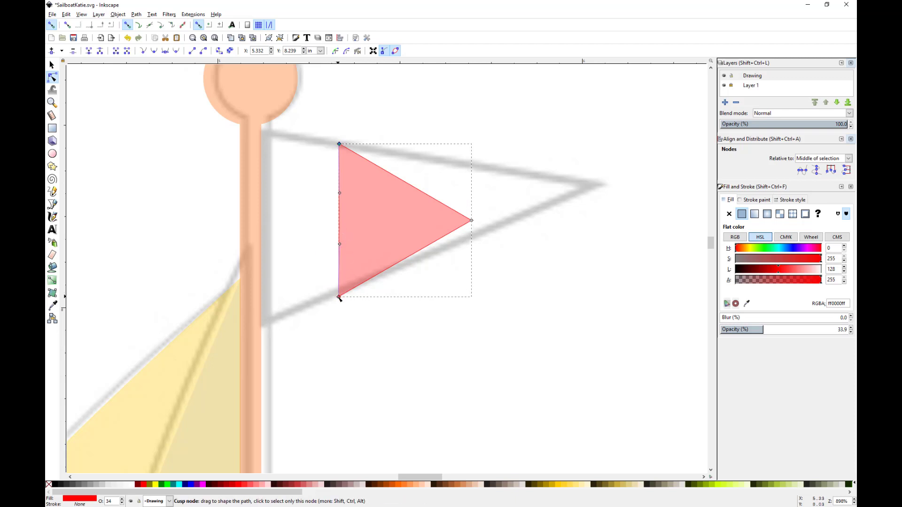
pyautogui.moveTo(339, 297); pyautogui.dragTo(254, 297)
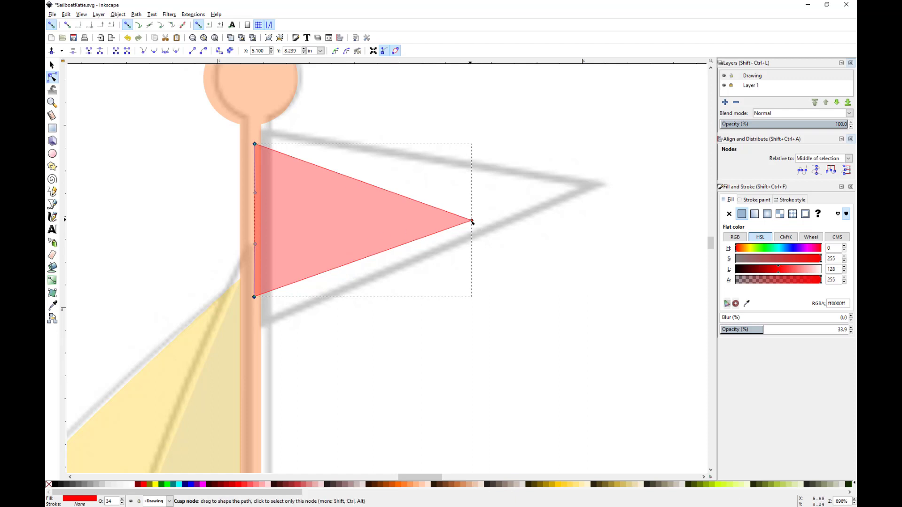
pyautogui.moveTo(472, 220); pyautogui.dragTo(607, 184)
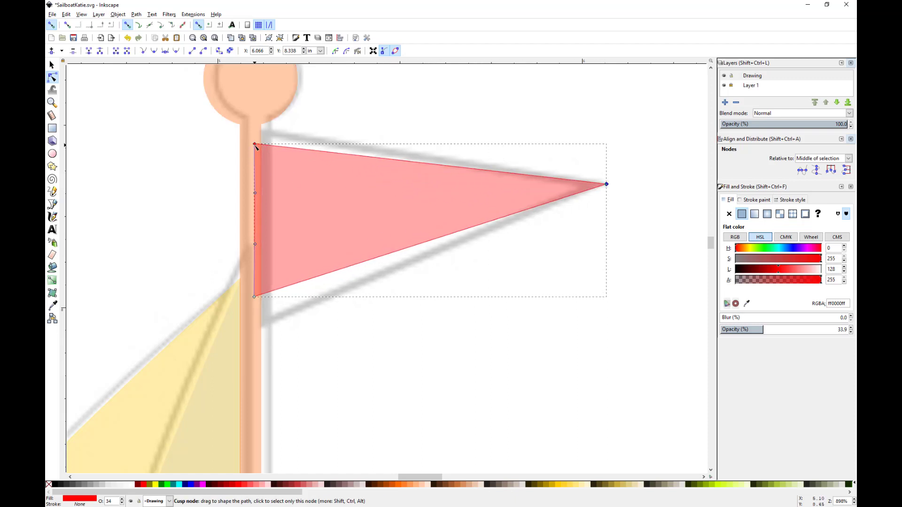
pyautogui.moveTo(255, 145); pyautogui.dragTo(256, 130)
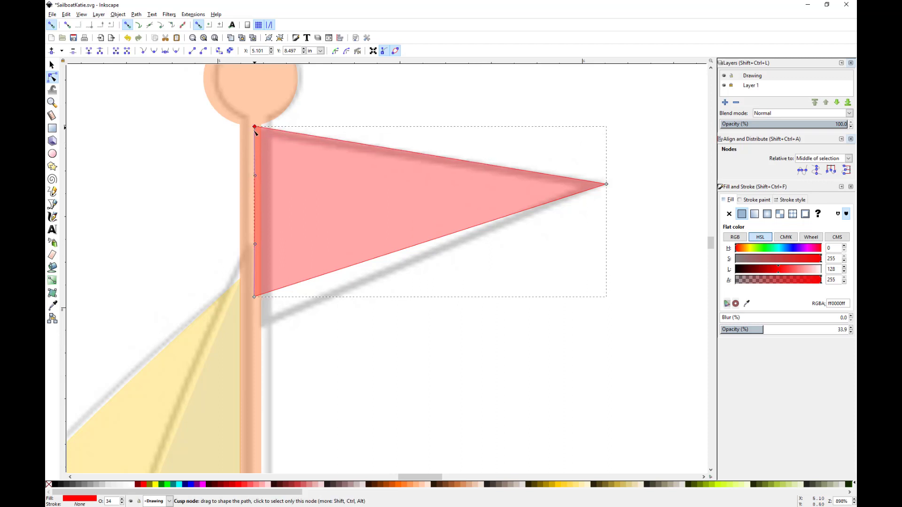
pyautogui.moveTo(256, 298); pyautogui.dragTo(256, 330)
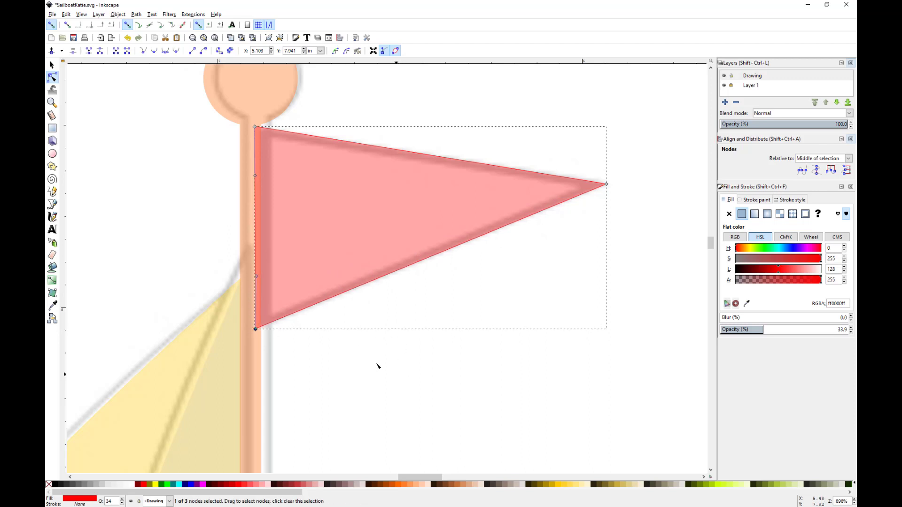
pyautogui.click(52, 64)
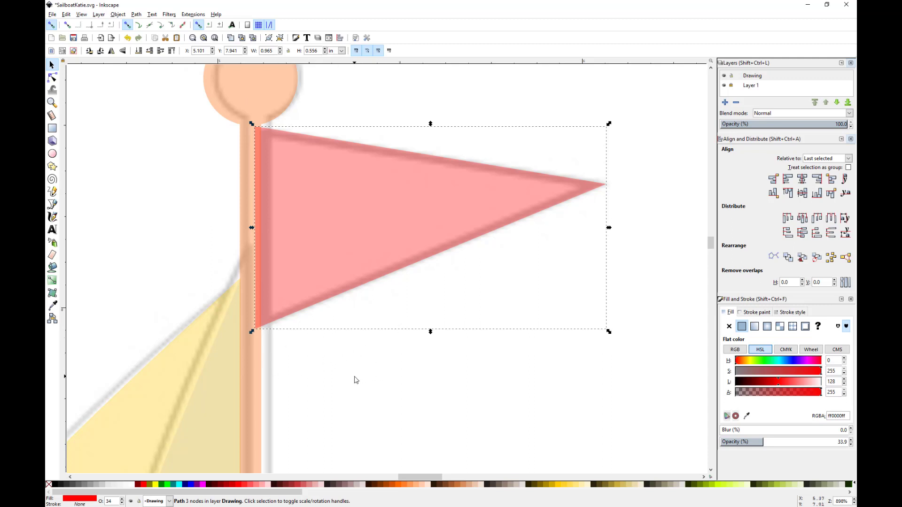
# Step: Review the whole boat without the reference outline by temporarily hiding Layer 1, with nothing selected
pyautogui.scroll(-4, 368, 378)
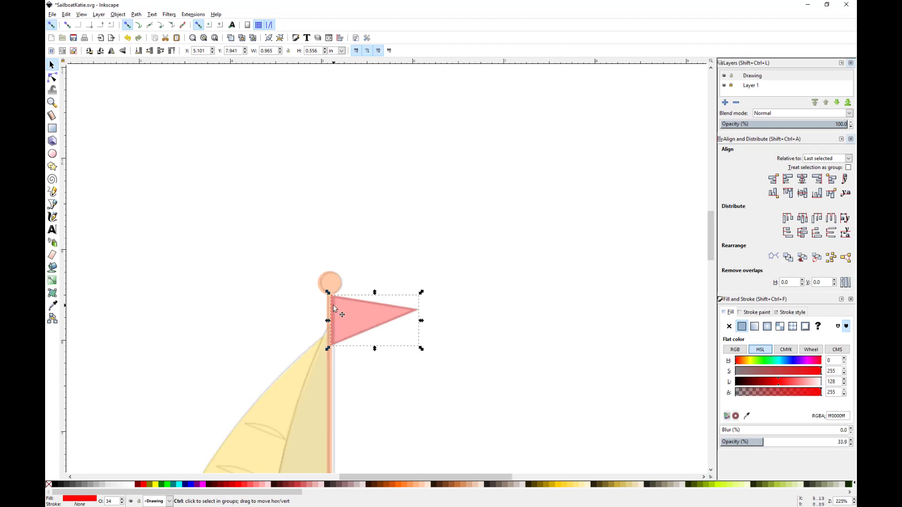
pyautogui.scroll(-2, 342, 314)
pyautogui.scroll(-15, 333, 308)
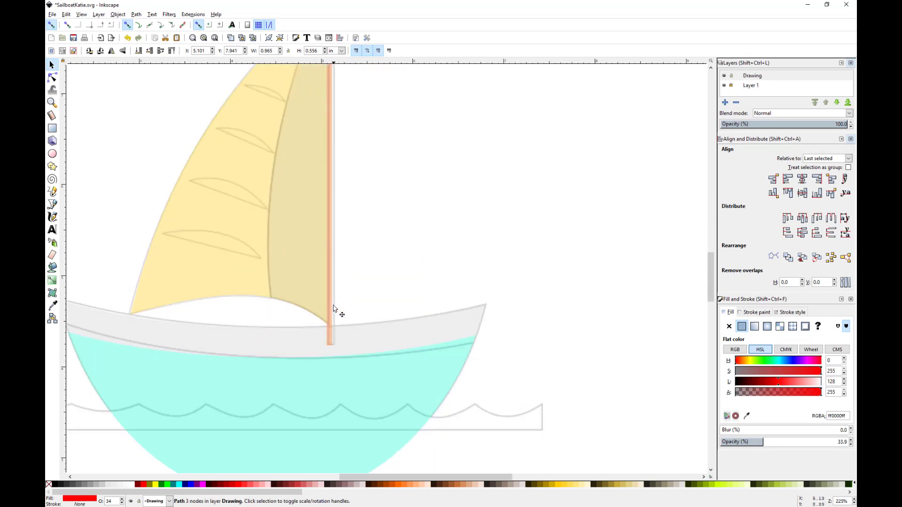
pyautogui.scroll(-2, 334, 309)
pyautogui.scroll(-2, 397, 319)
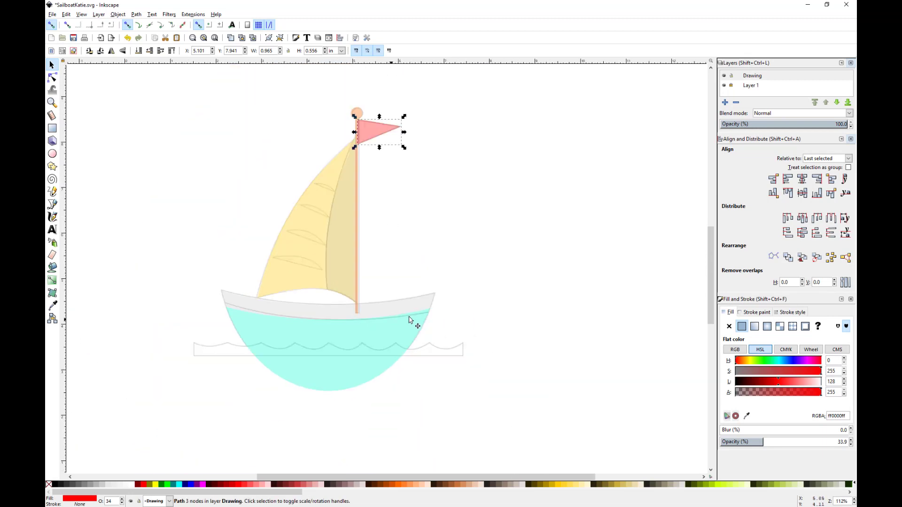
pyautogui.click(724, 86)
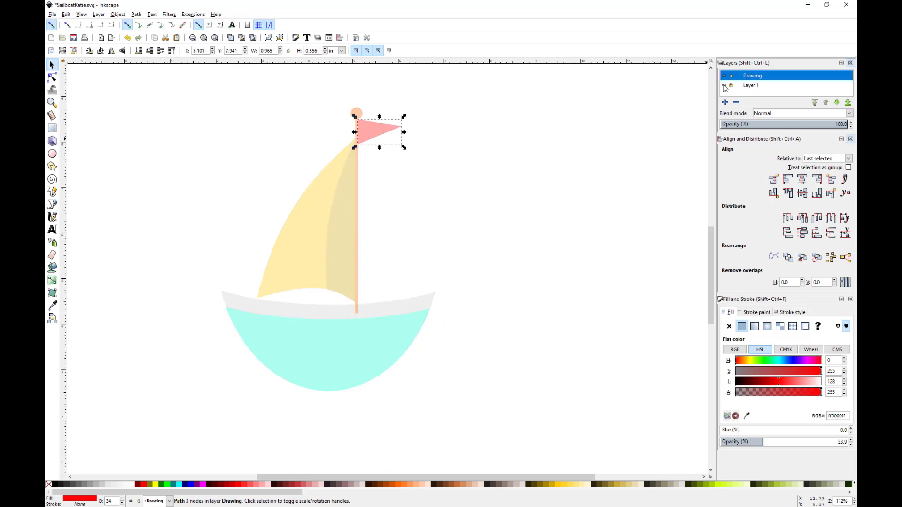
pyautogui.click(612, 136)
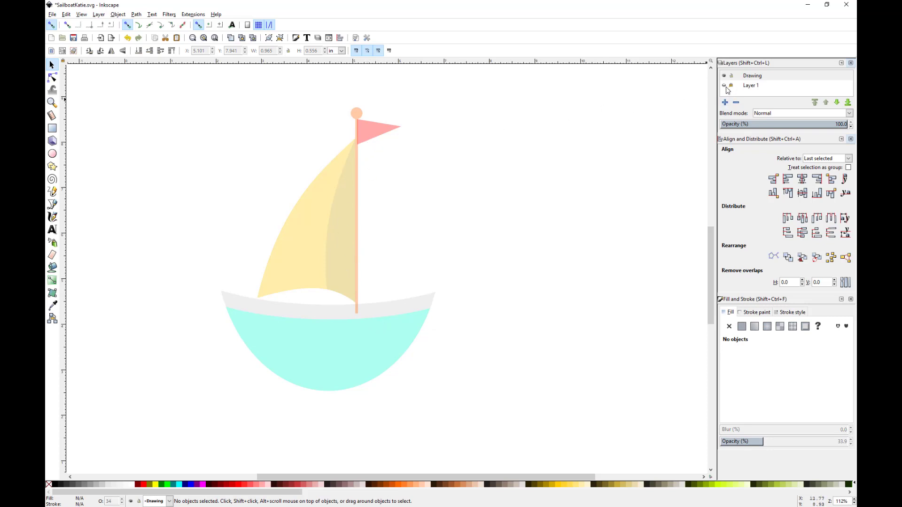
pyautogui.click(724, 86)
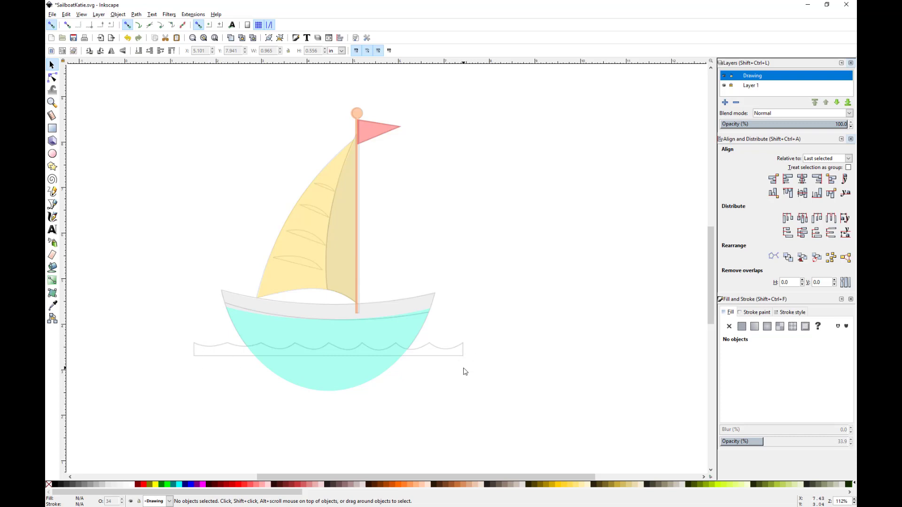
# Step: Draw a rectangle about 5.9 by 1.2 in over the traced waves and the hull's lower part, and fill it with blue (0000ff)
pyautogui.click(52, 127)
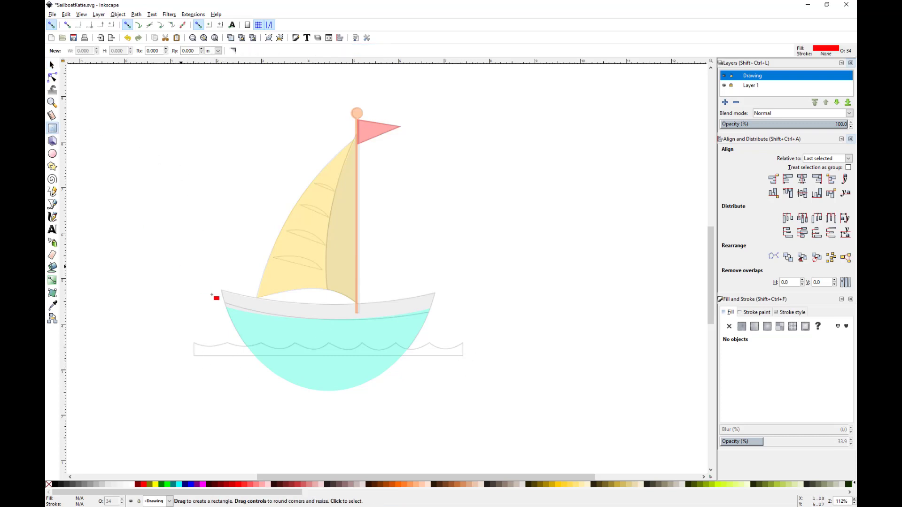
pyautogui.moveTo(194, 343)
pyautogui.mouseDown()
pyautogui.moveTo(457, 377)
pyautogui.moveTo(464, 397)
pyautogui.mouseUp()
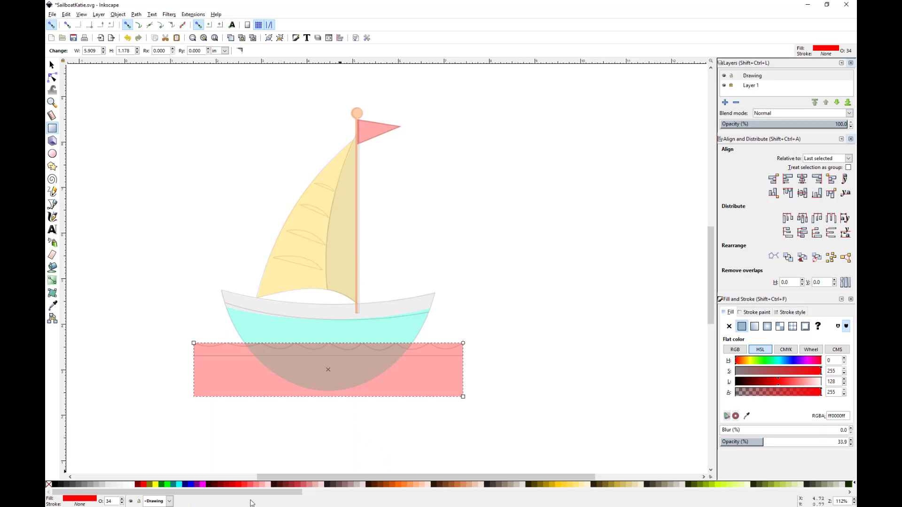
pyautogui.click(187, 484)
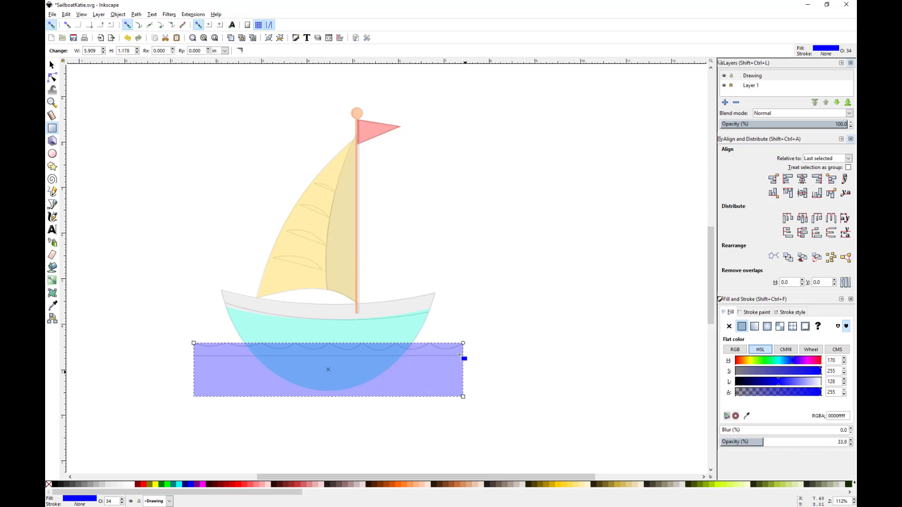
# Step: Convert the blue rectangle to a path and repeatedly insert nodes along its top edge until it has eight equal segments
pyautogui.click(137, 14)
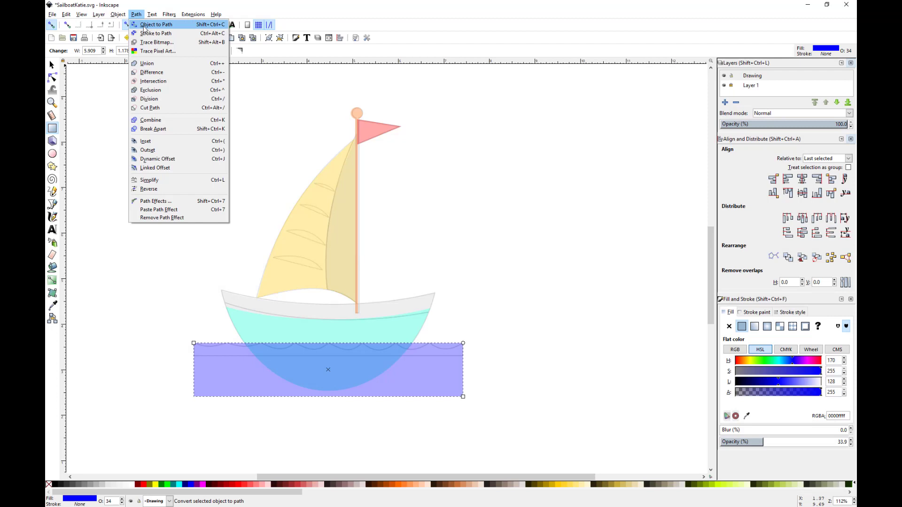
pyautogui.click(144, 25)
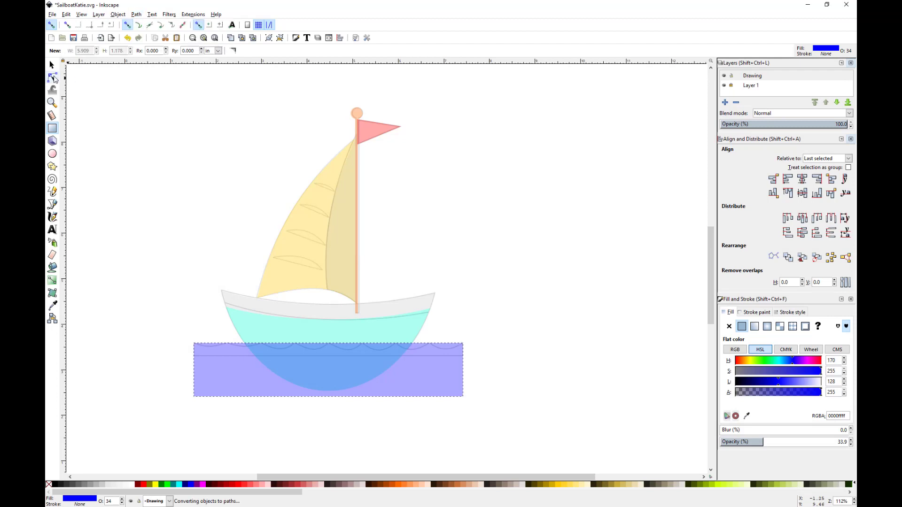
pyautogui.click(53, 78)
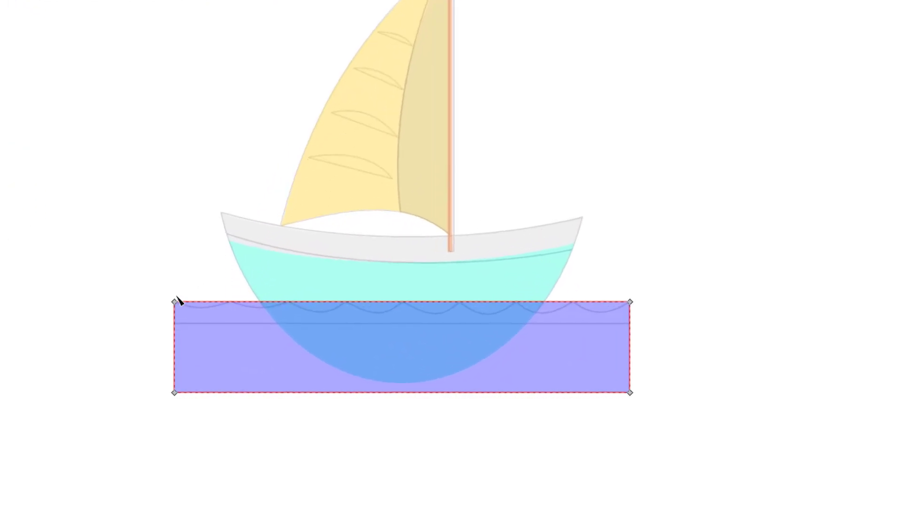
pyautogui.moveTo(142, 283); pyautogui.dragTo(664, 335)
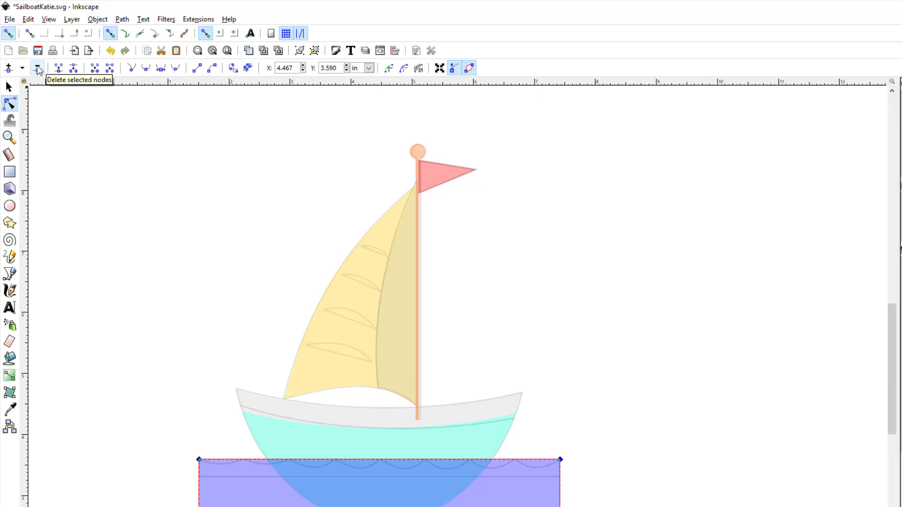
pyautogui.click(9, 68)
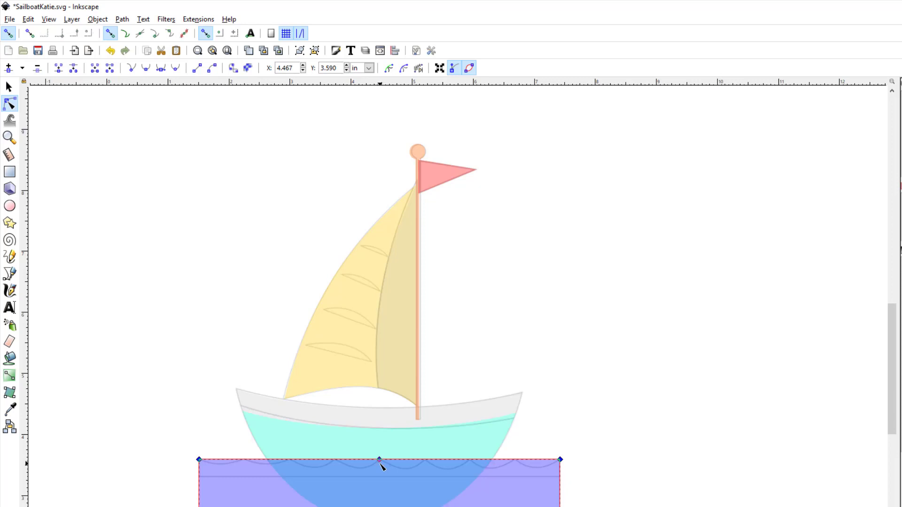
pyautogui.scroll(2, 381, 463)
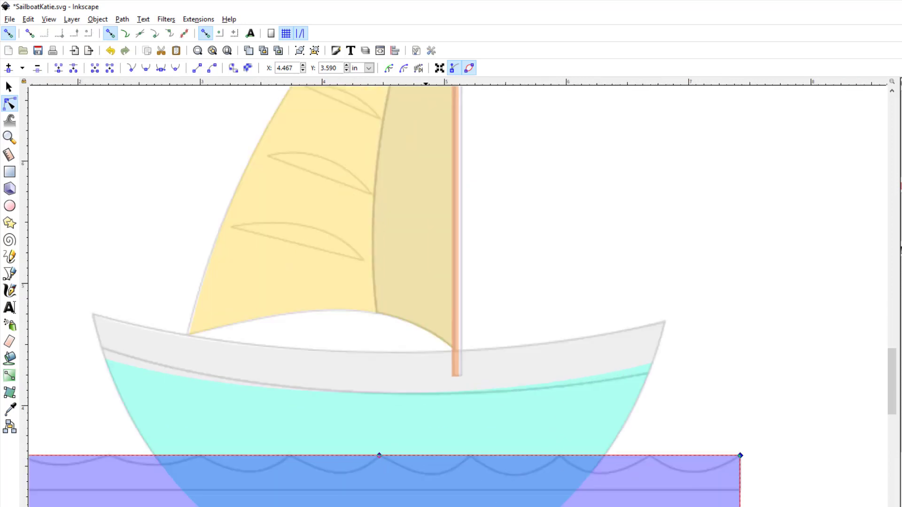
pyautogui.hscroll(-3, 451, 291)
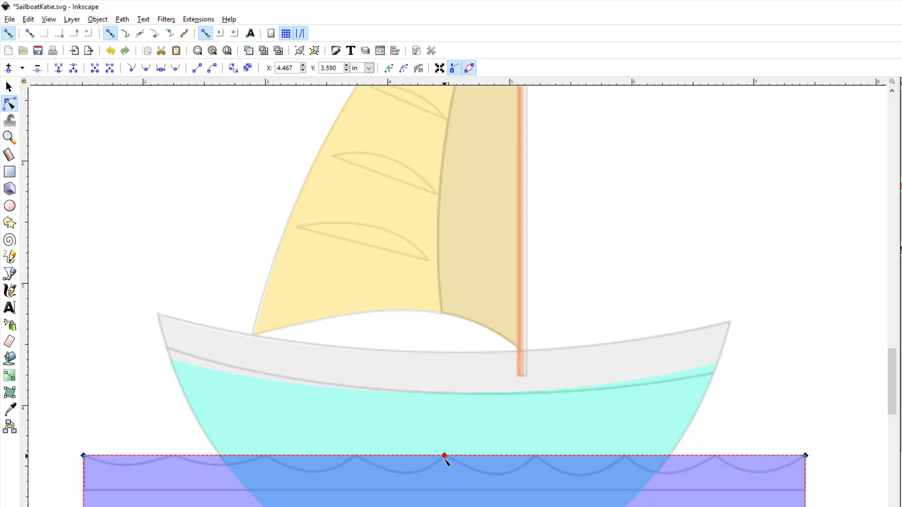
pyautogui.click(9, 69)
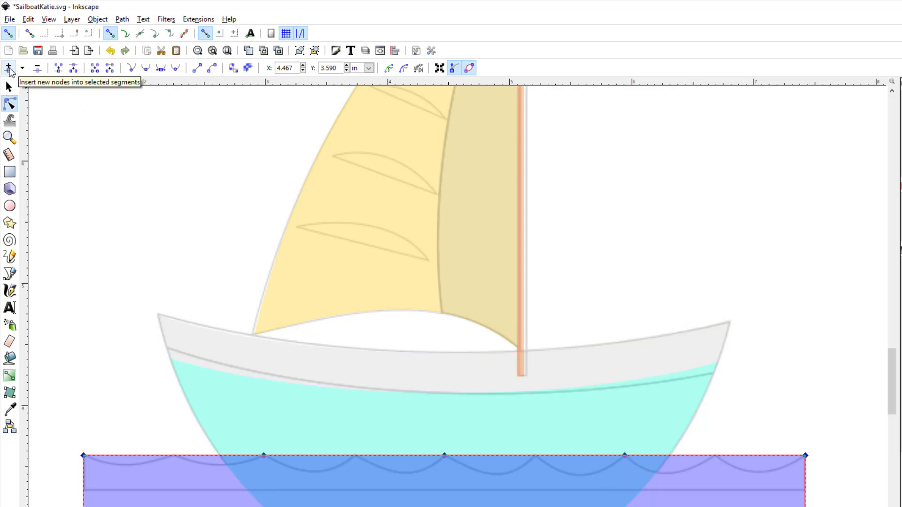
pyautogui.click(9, 69)
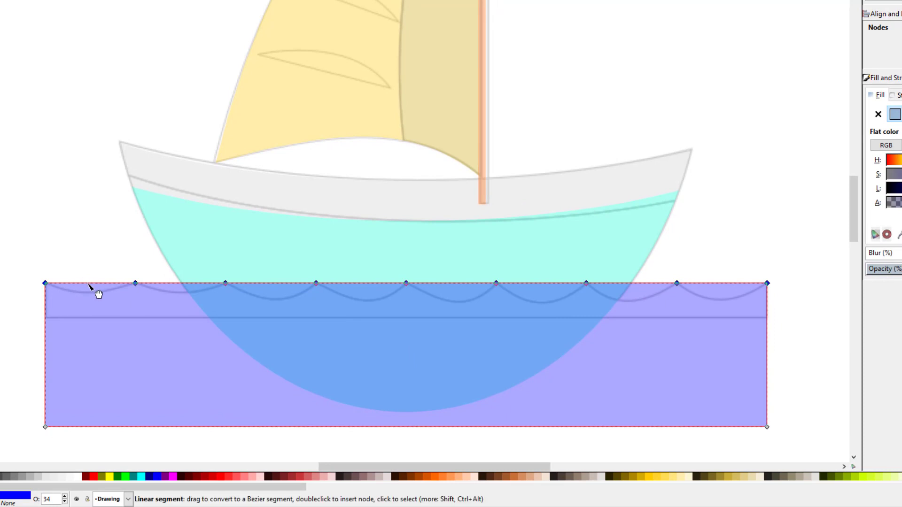
# Step: Bend each of the eight top segments of the blue water shape downward to follow the traced wave curves
pyautogui.moveTo(99, 294); pyautogui.dragTo(91, 302)
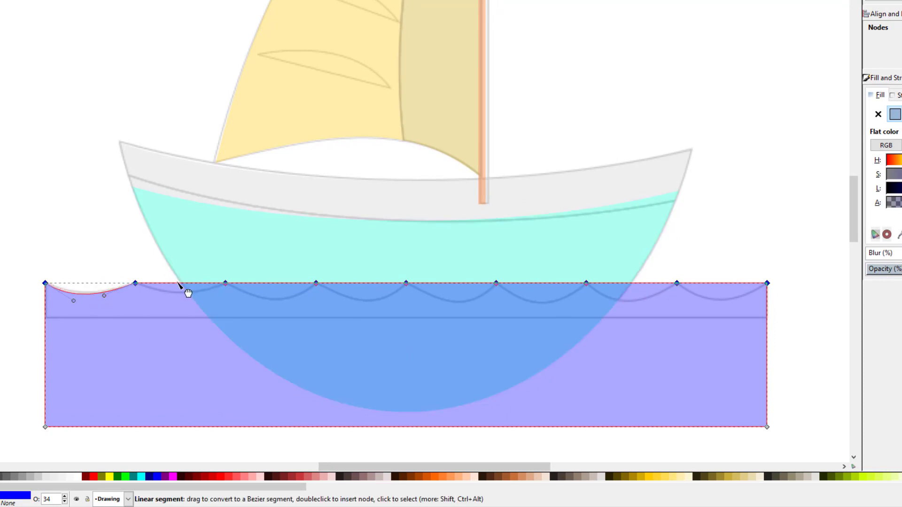
pyautogui.moveTo(178, 285); pyautogui.dragTo(182, 298)
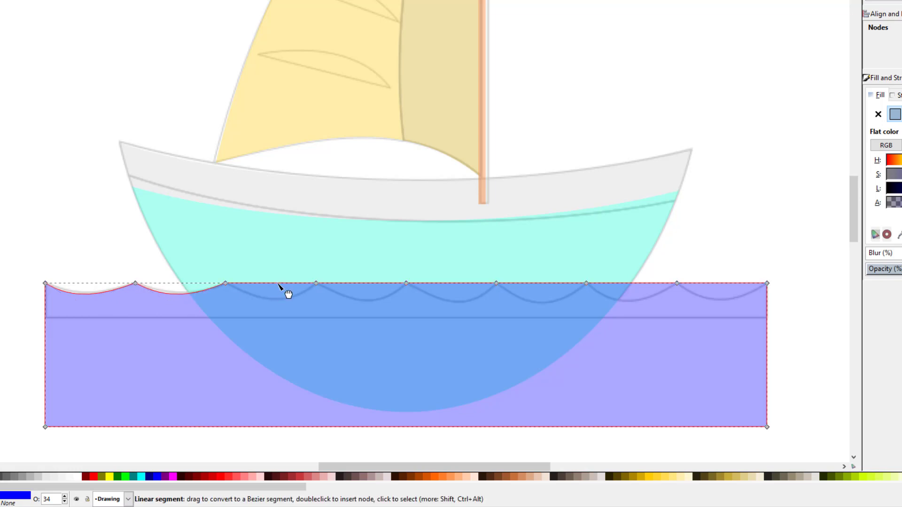
pyautogui.moveTo(277, 285); pyautogui.dragTo(278, 299)
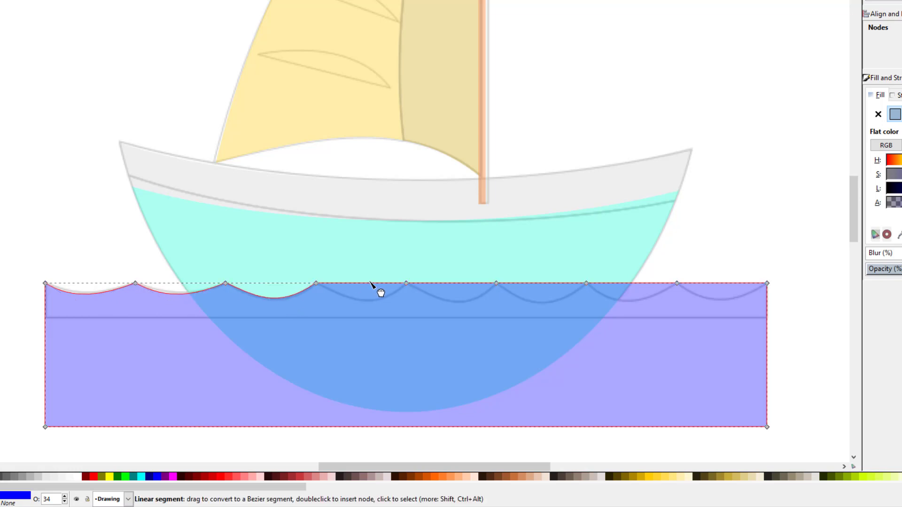
pyautogui.moveTo(369, 285); pyautogui.dragTo(369, 298)
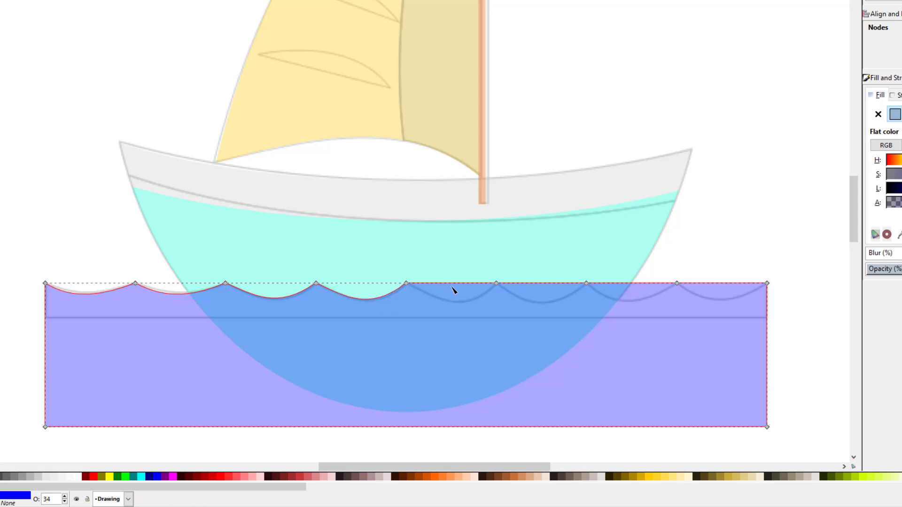
pyautogui.moveTo(458, 285); pyautogui.dragTo(458, 298)
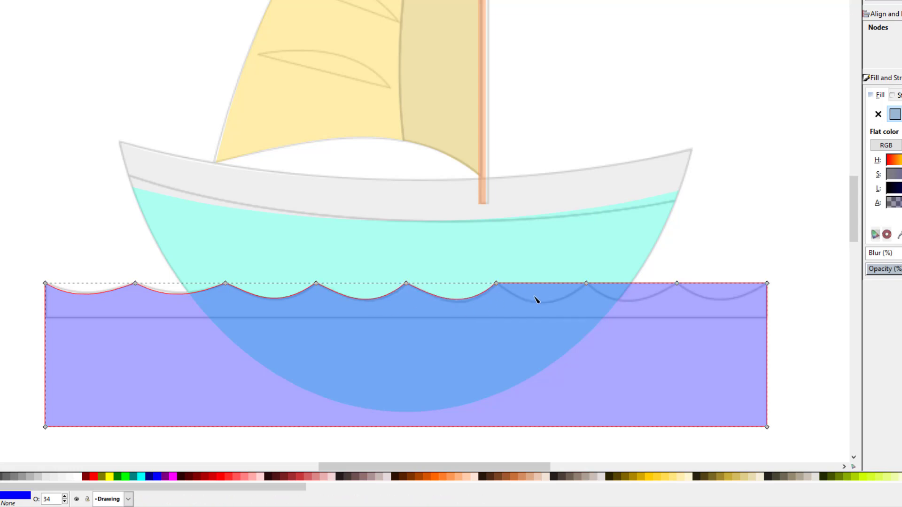
pyautogui.moveTo(546, 286); pyautogui.dragTo(547, 301)
pyautogui.moveTo(636, 287); pyautogui.dragTo(633, 301)
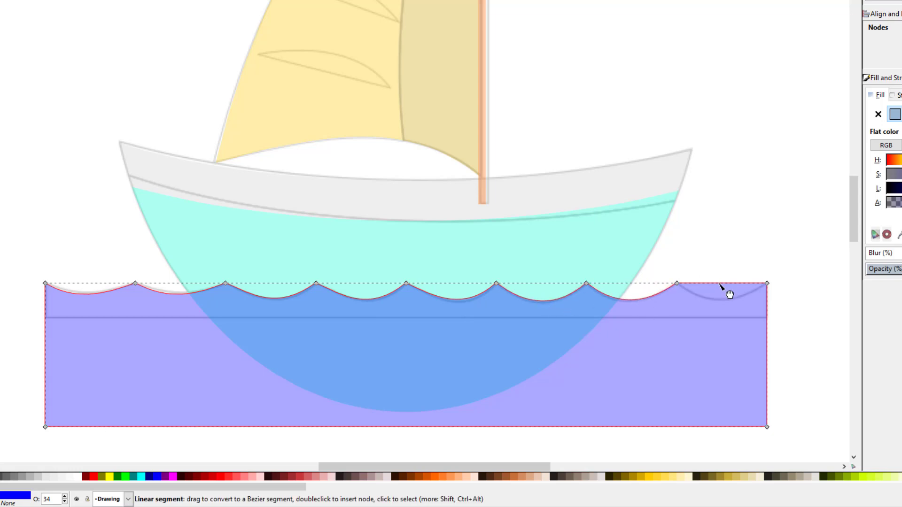
pyautogui.moveTo(719, 284); pyautogui.dragTo(722, 301)
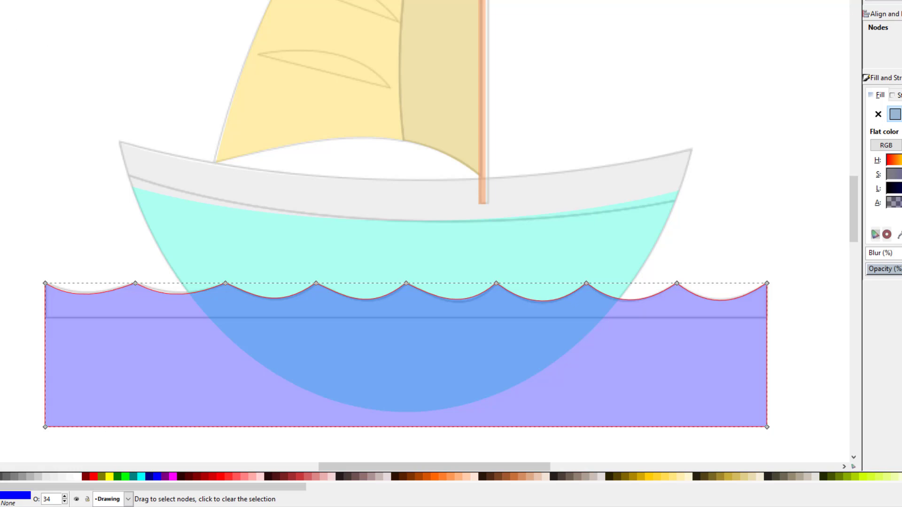
# Step: Draw a rectangle about 6.2 by 1.1 in below the traced waterline, extending past the blue shape, and fill it with Fuchsia (#FF00FF)
pyautogui.press('r')
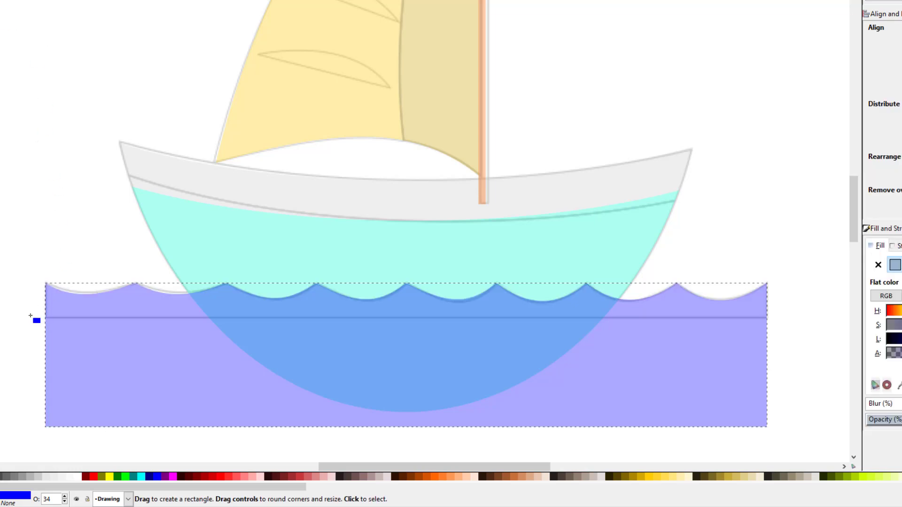
pyautogui.moveTo(32, 317); pyautogui.dragTo(784, 445)
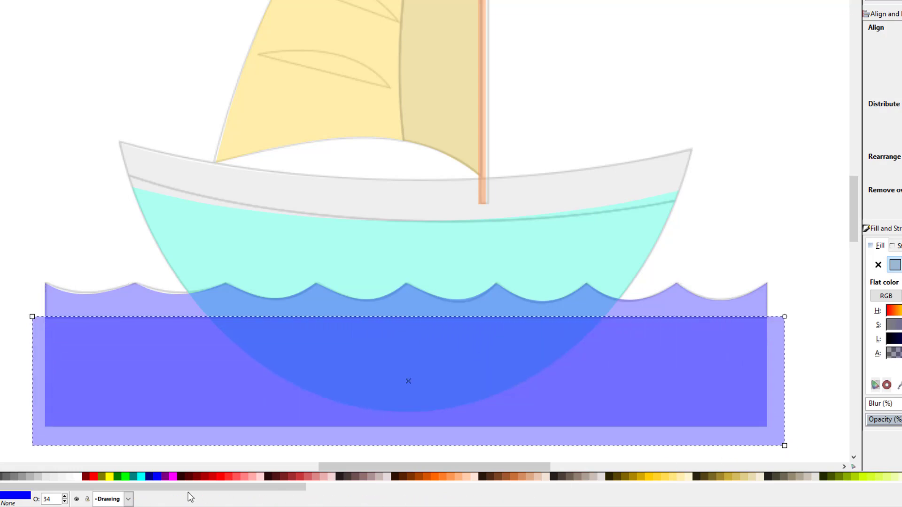
pyautogui.click(172, 477)
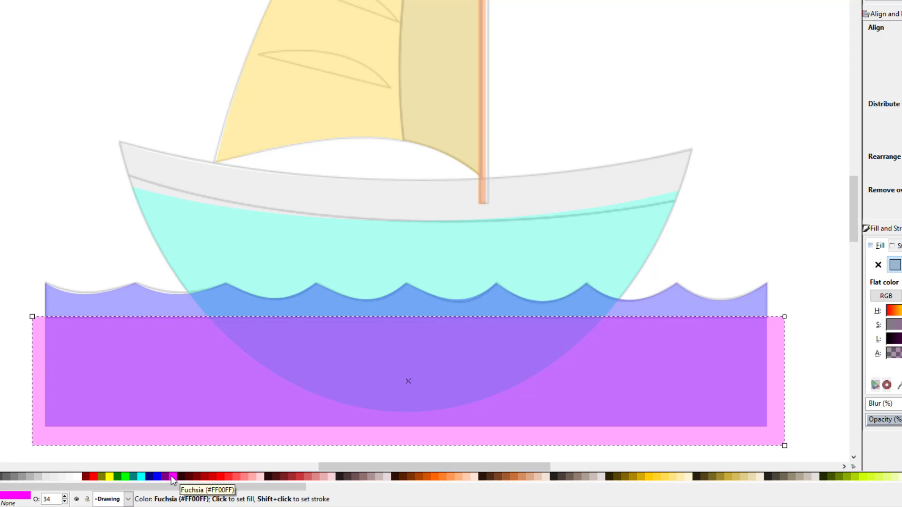
pyautogui.moveTo(173, 477); pyautogui.dragTo(402, 351)
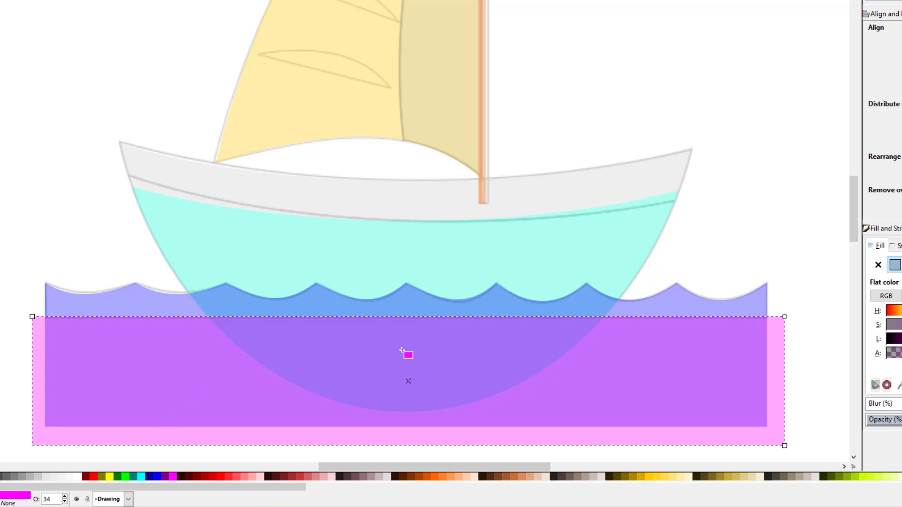
# Step: Duplicate the fuchsia rectangle in place and fill the copy with yellow
pyautogui.press('ctrl')
pyautogui.moveTo(402, 351); pyautogui.dragTo(402, 350)
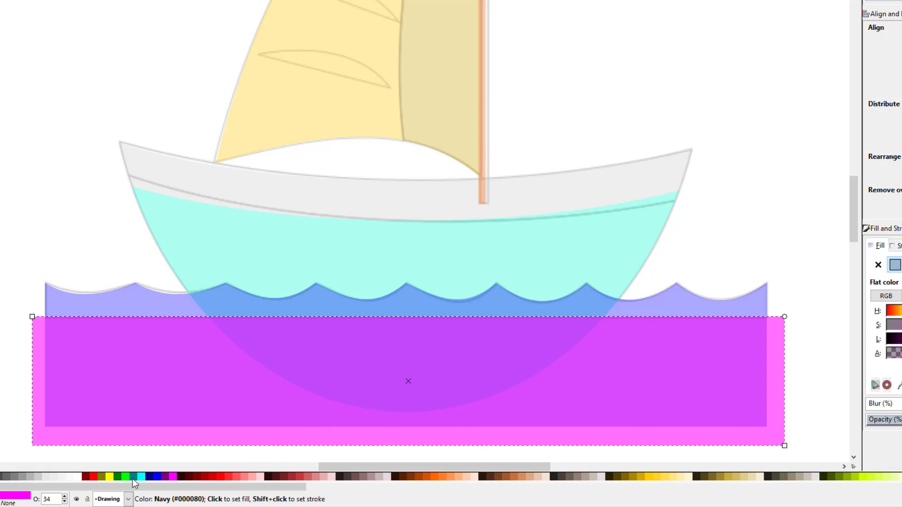
pyautogui.click(109, 475)
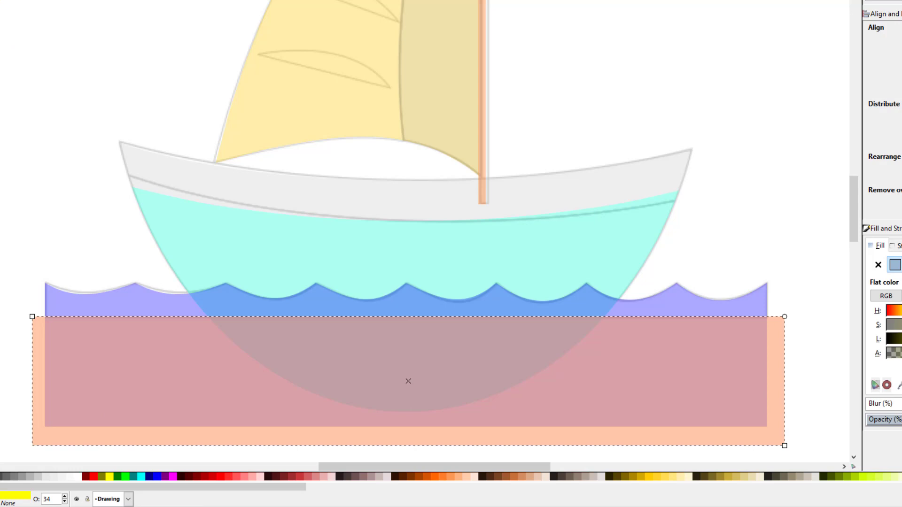
# Step: Cut off the turquoise hull below the waterline by subtracting the yellow rectangle from it with Difference
pyautogui.press('s')
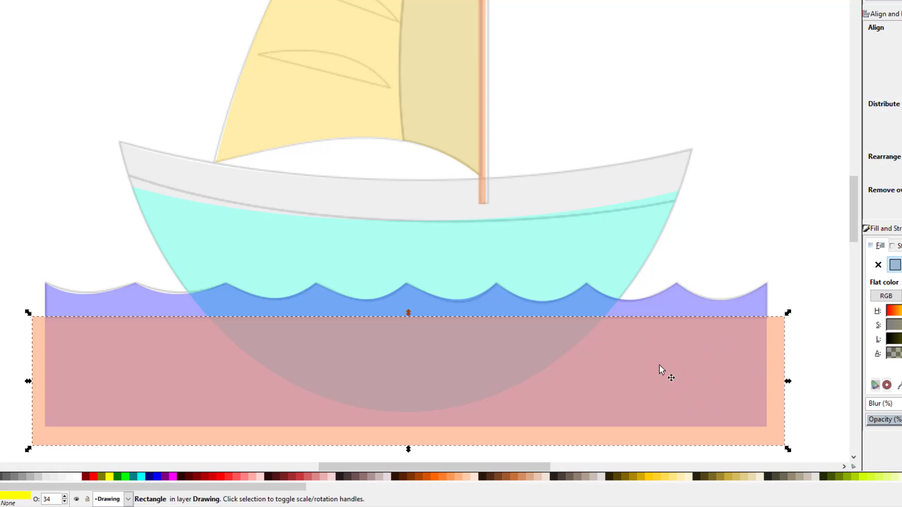
pyautogui.press('shift')
pyautogui.keyDown('shift'); pyautogui.click(410, 256); pyautogui.keyUp('shift')
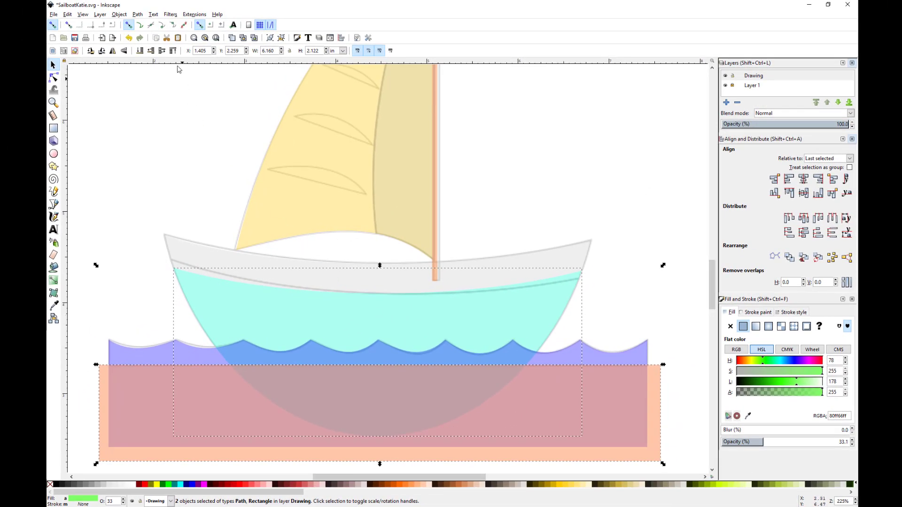
pyautogui.click(138, 15)
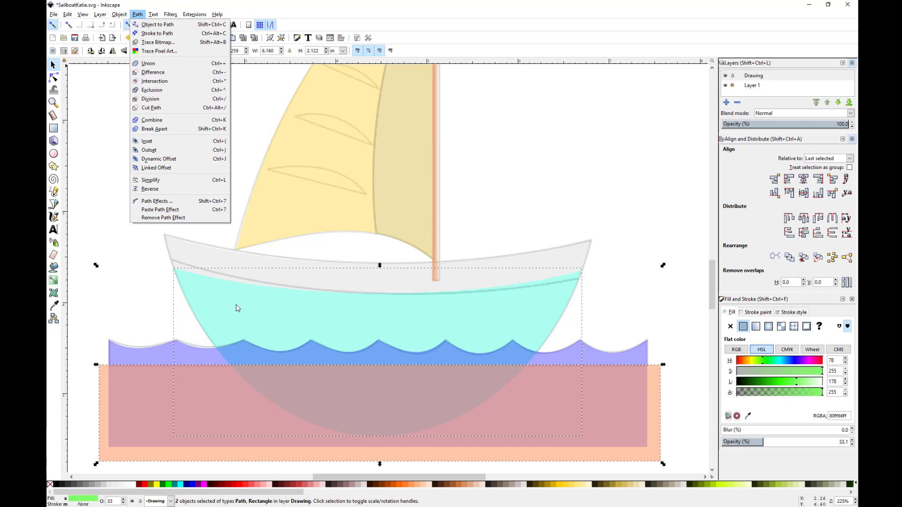
pyautogui.click(154, 75)
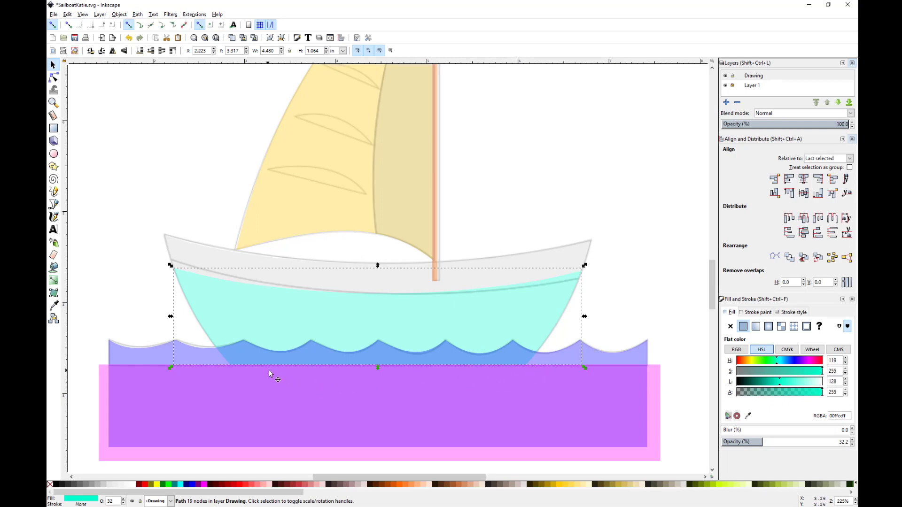
# Step: Trim the blue wave shape at the waterline by subtracting the fuchsia rectangle with Difference, leaving nothing selected
pyautogui.click(654, 391)
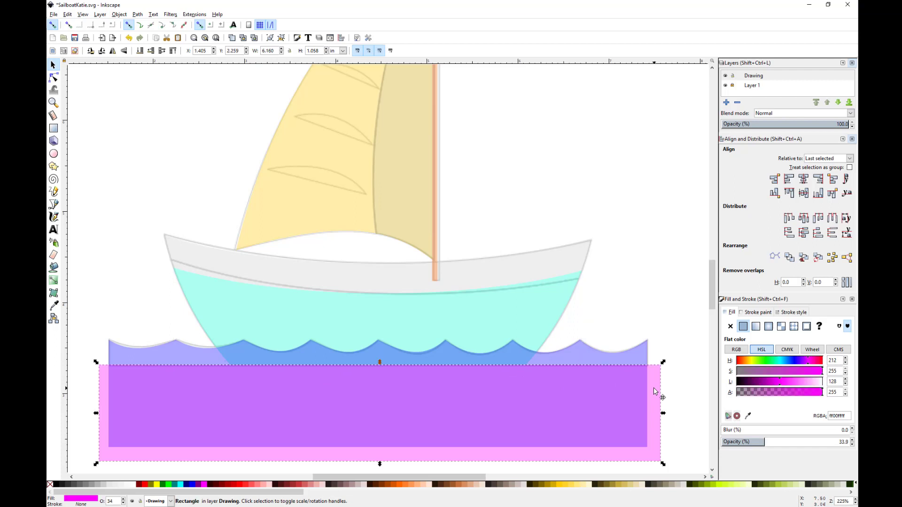
pyautogui.keyDown('shift'); pyautogui.click(572, 358); pyautogui.keyUp('shift')
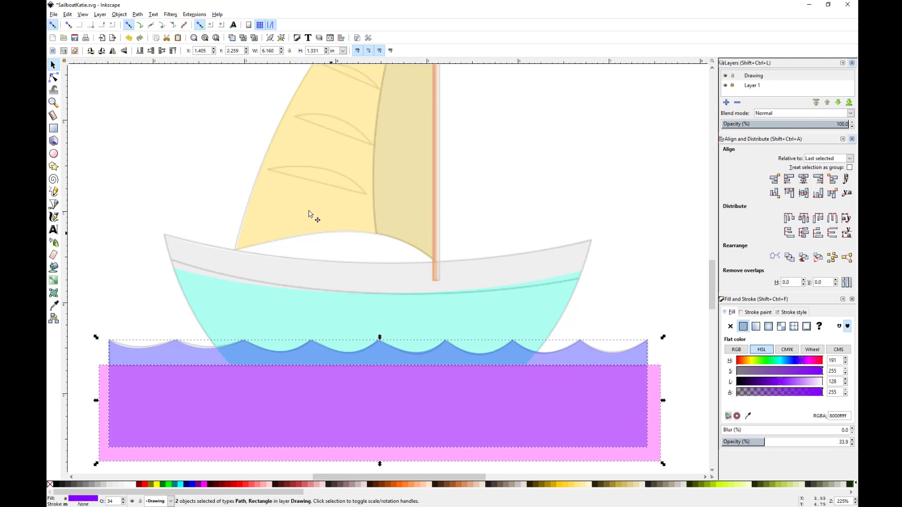
pyautogui.click(138, 15)
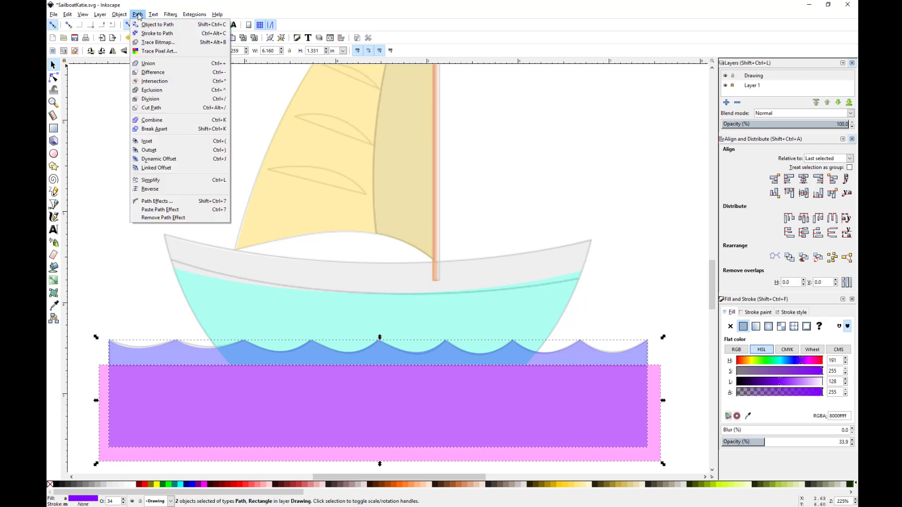
pyautogui.click(158, 73)
pyautogui.click(445, 442)
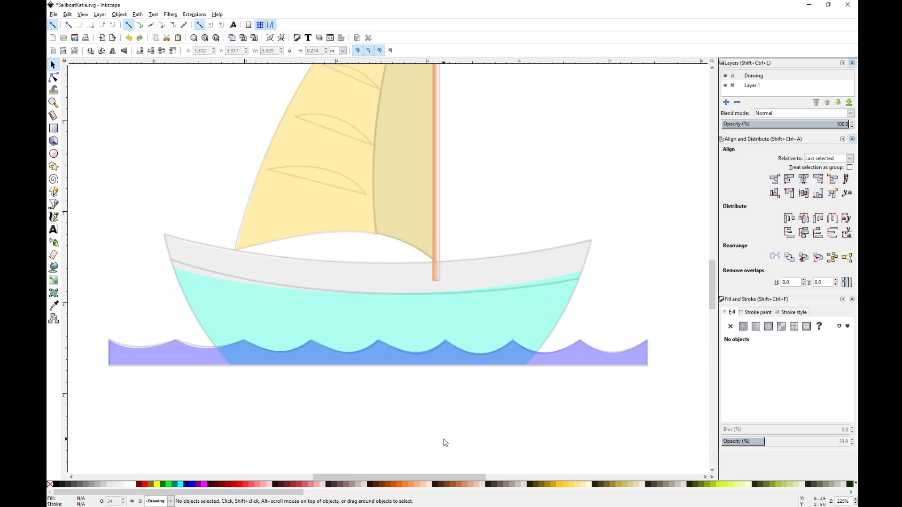
# Step: Set the opacity of all the sailboat and water shapes to 100% and hide Layer 1
pyautogui.scroll(-1, 445, 443)
pyautogui.scroll(-1, 446, 443)
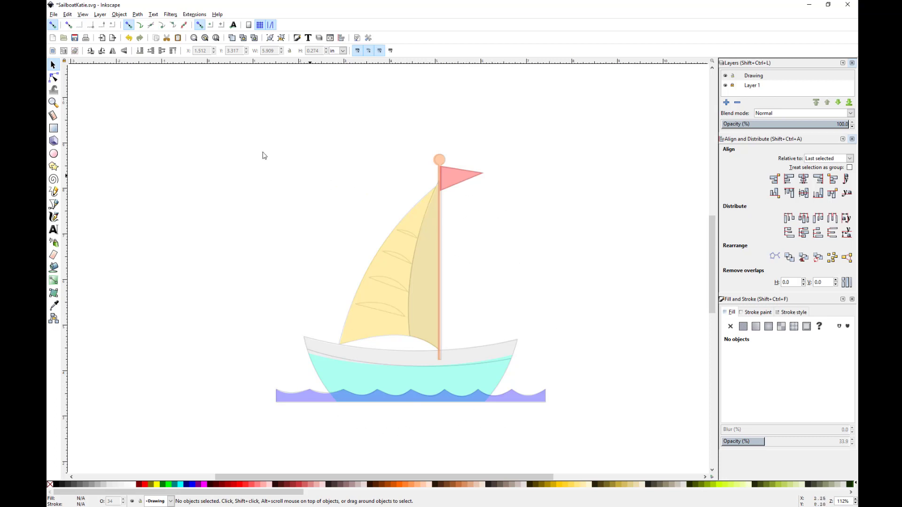
pyautogui.moveTo(226, 115); pyautogui.dragTo(607, 435)
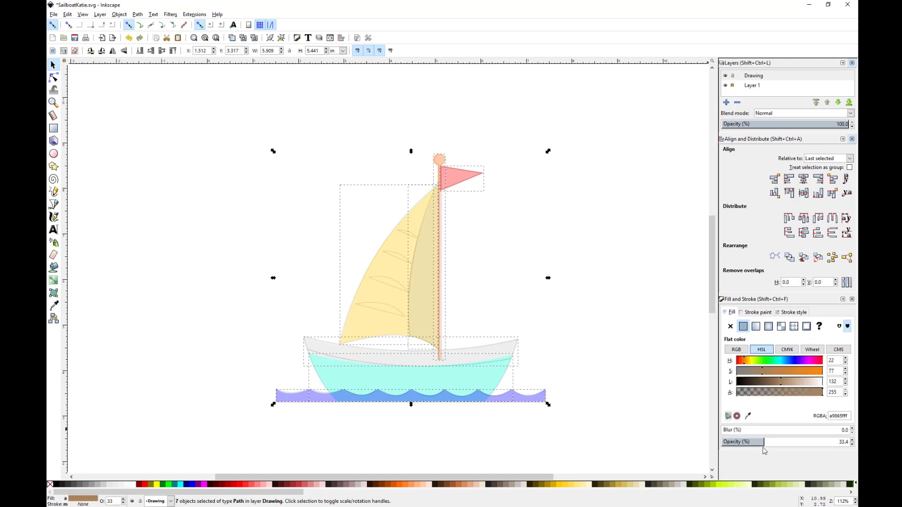
pyautogui.moveTo(761, 443); pyautogui.dragTo(848, 445)
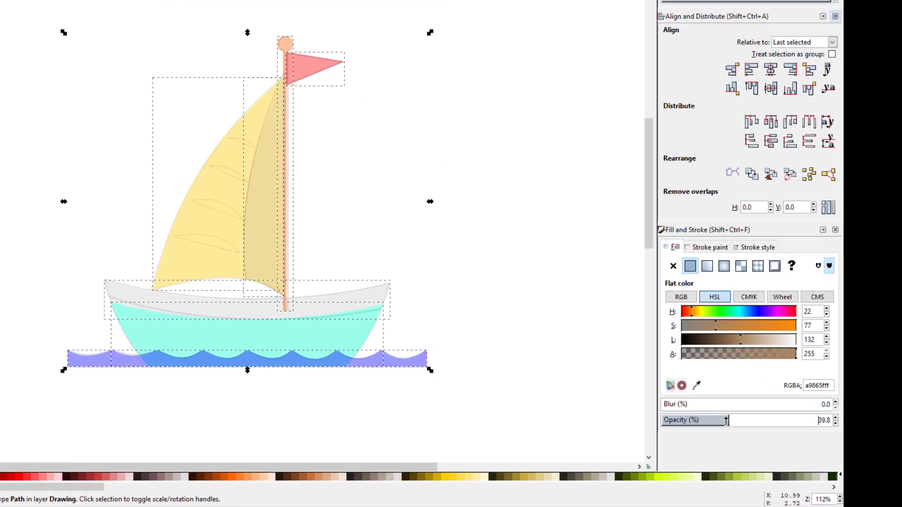
pyautogui.moveTo(749, 423); pyautogui.dragTo(824, 423)
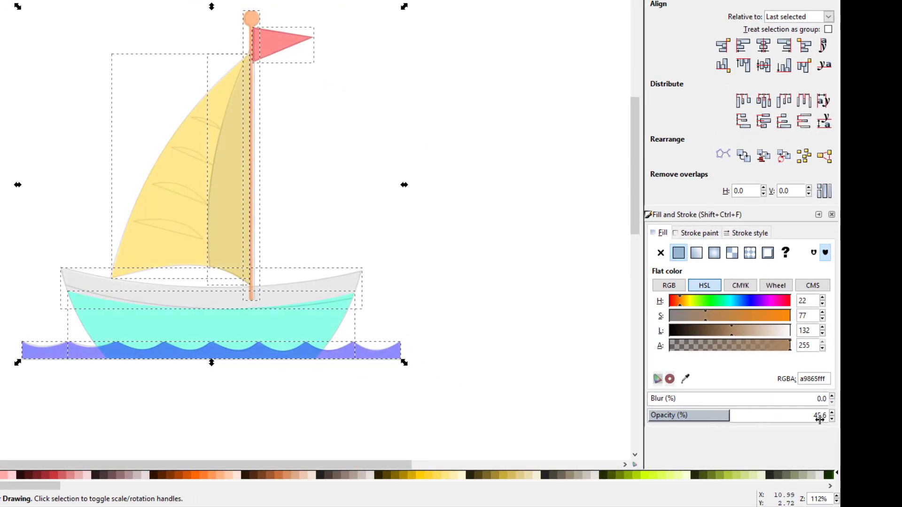
pyautogui.click(819, 419)
pyautogui.click(740, 417)
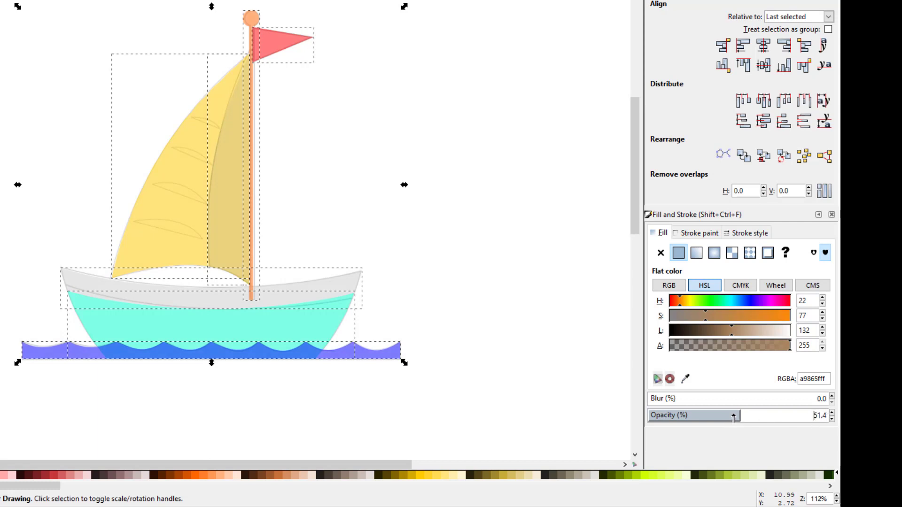
pyautogui.moveTo(735, 417); pyautogui.dragTo(828, 420)
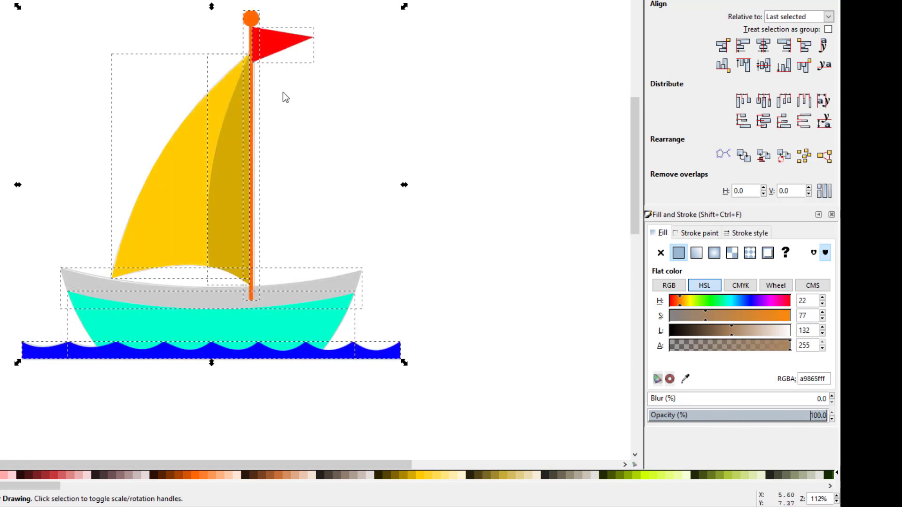
pyautogui.click(356, 173)
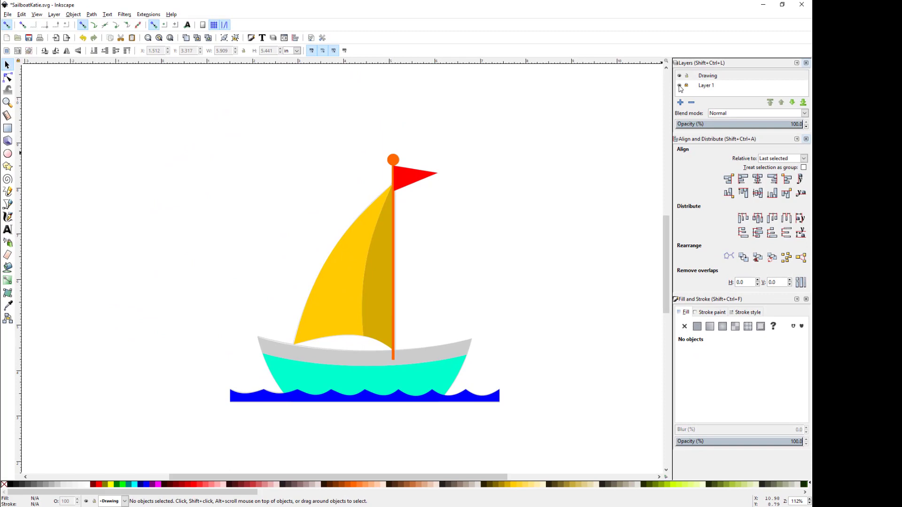
pyautogui.click(679, 86)
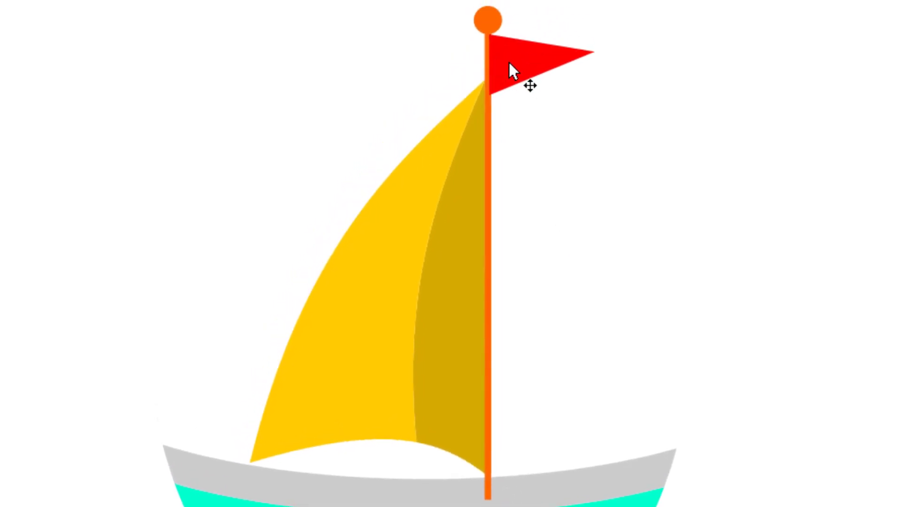
# Step: Recolor the flag yellow-green and lower it to the bottom of the stacking order, behind the mast
pyautogui.click(509, 63)
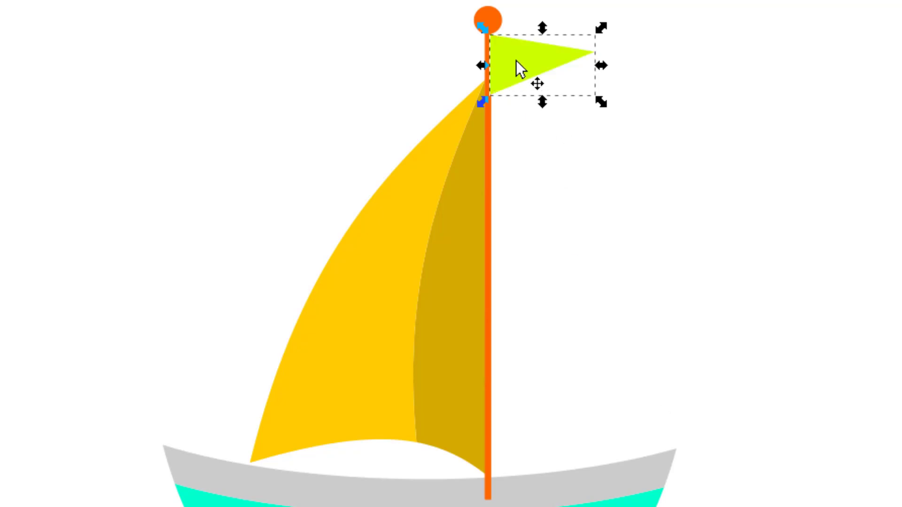
pyautogui.scroll(2, 516, 60)
pyautogui.scroll(2, 516, 60)
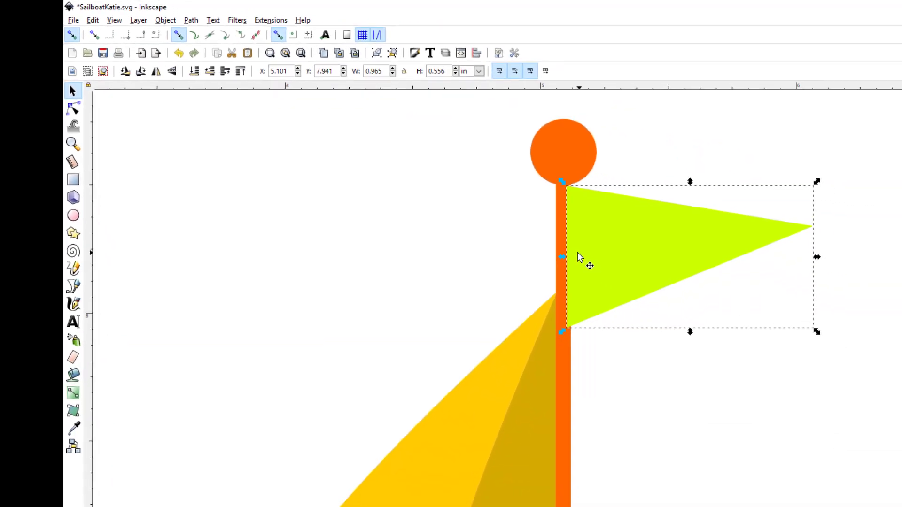
pyautogui.click(195, 73)
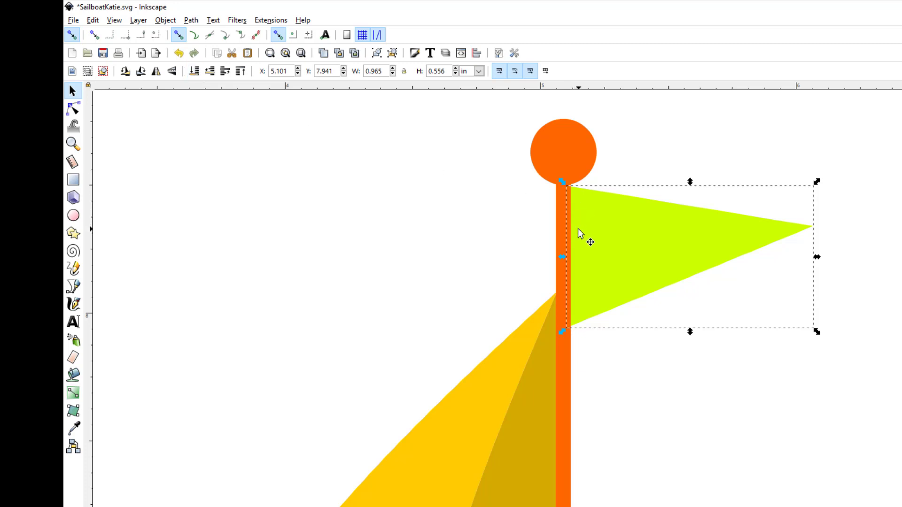
# Step: Lower both sail pieces together to the bottom of the stacking order so they sit behind the mast
pyautogui.click(493, 388)
pyautogui.keyDown('shift'); pyautogui.click(524, 430); pyautogui.keyUp('shift')
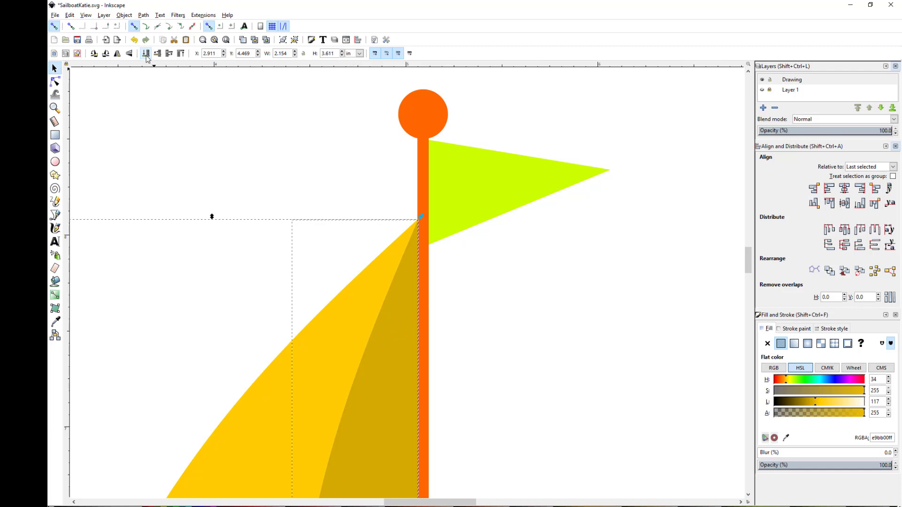
pyautogui.click(456, 275)
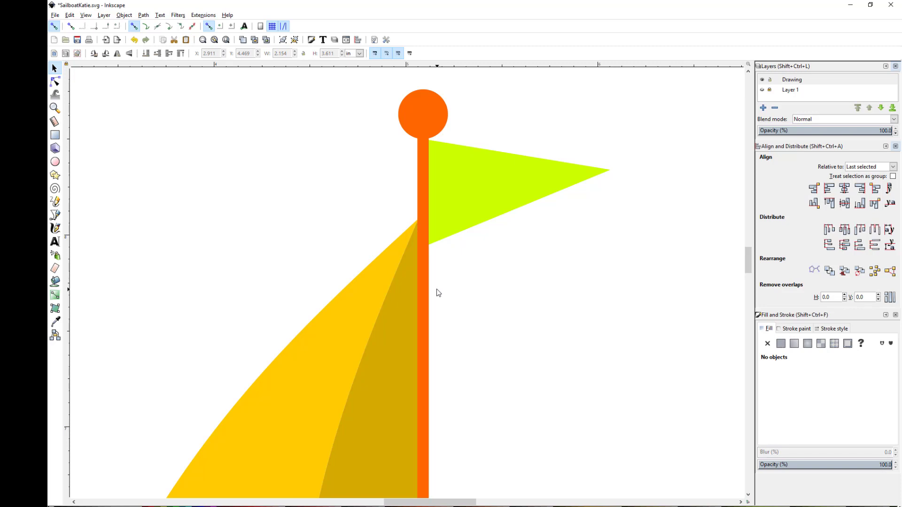
pyautogui.scroll(-1, 438, 293)
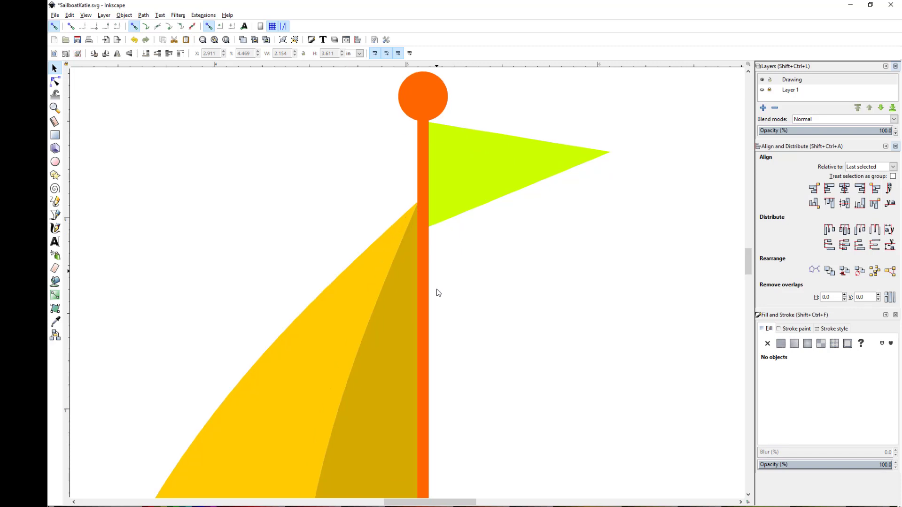
# Step: Lower the orange mast in the stacking order so its foot sits behind the hull, and leave nothing selected
pyautogui.scroll(-1, 438, 294)
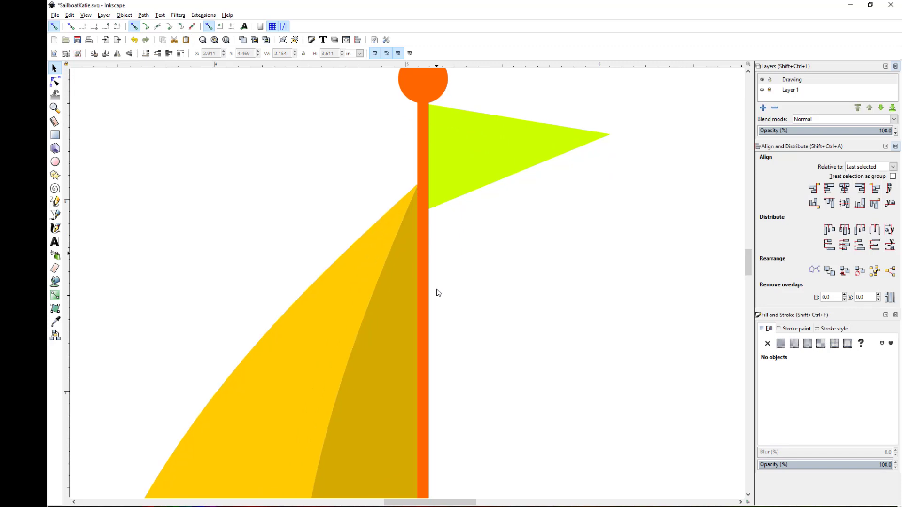
pyautogui.keyDown('ctrl'); pyautogui.scroll(-3, 437, 293); pyautogui.keyUp('ctrl')
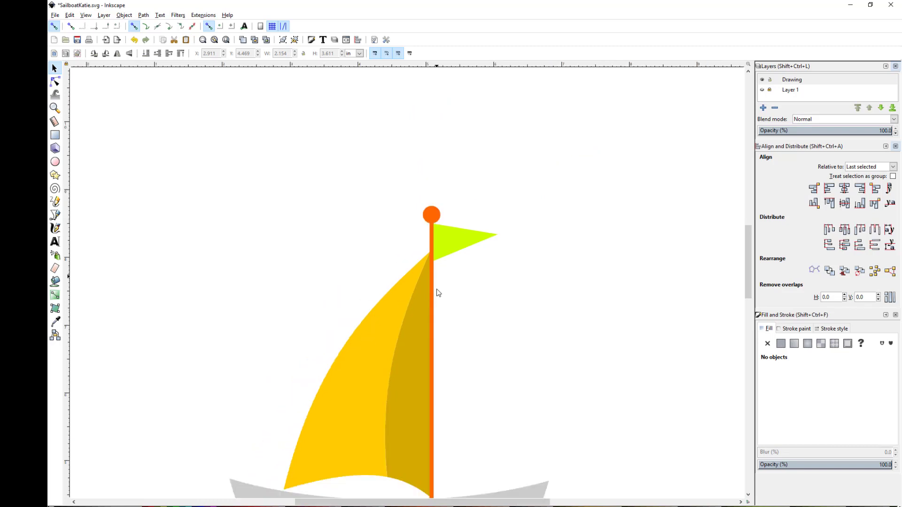
pyautogui.scroll(-3, 438, 293)
pyautogui.scroll(-4, 438, 293)
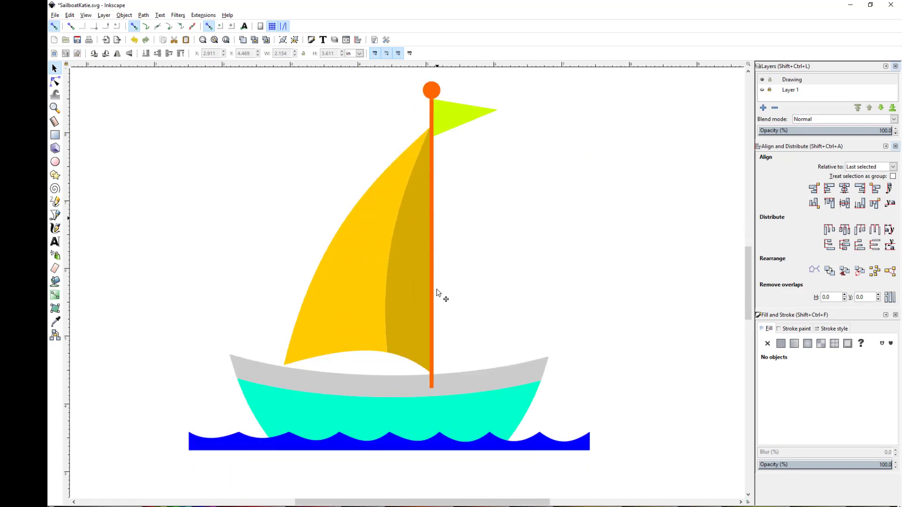
pyautogui.click(439, 375)
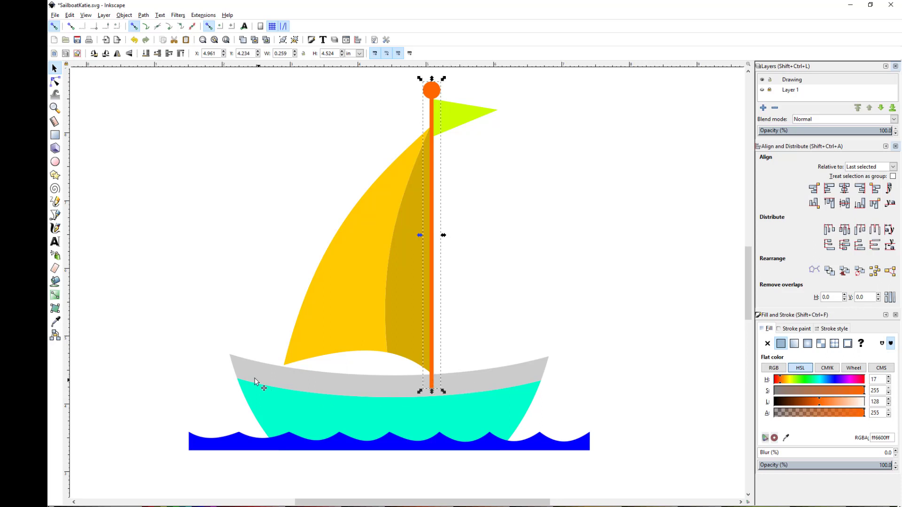
pyautogui.click(159, 54)
pyautogui.click(466, 140)
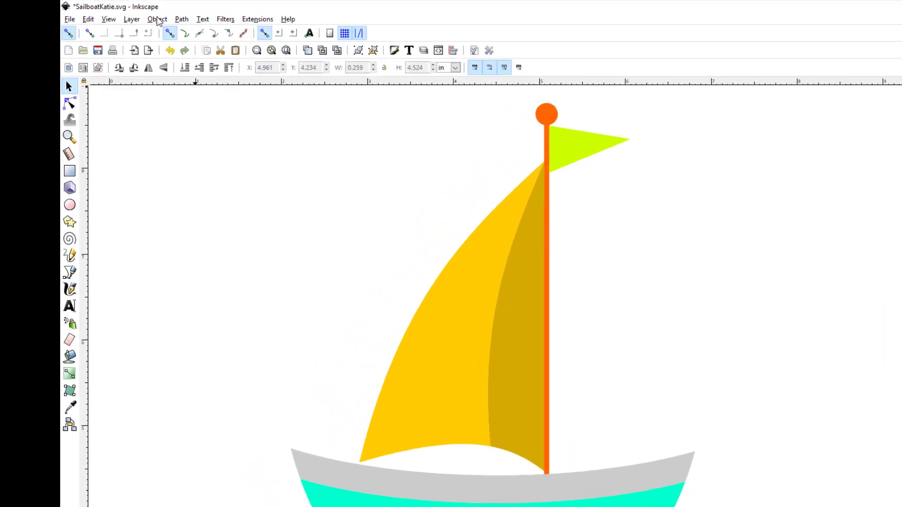
# Step: Check the sailboat paths in Outline display mode and return the display to Normal
pyautogui.click(109, 19)
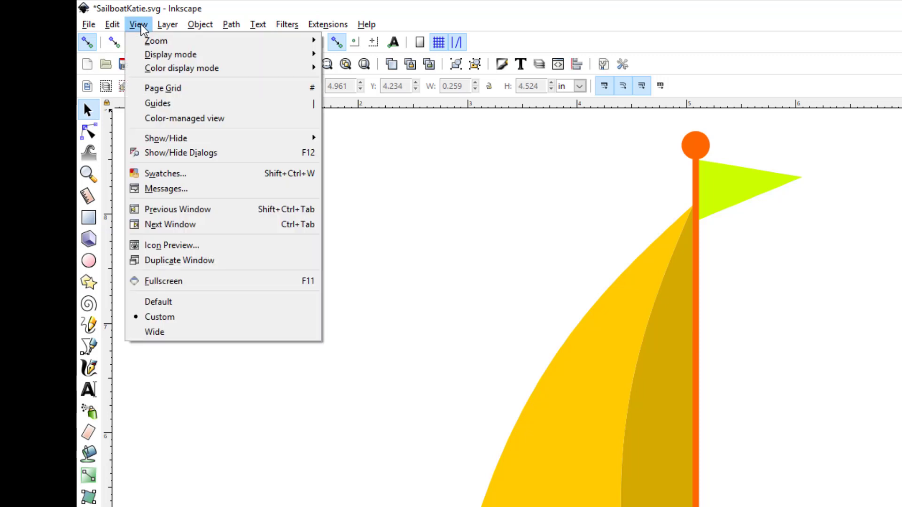
pyautogui.moveTo(157, 53)
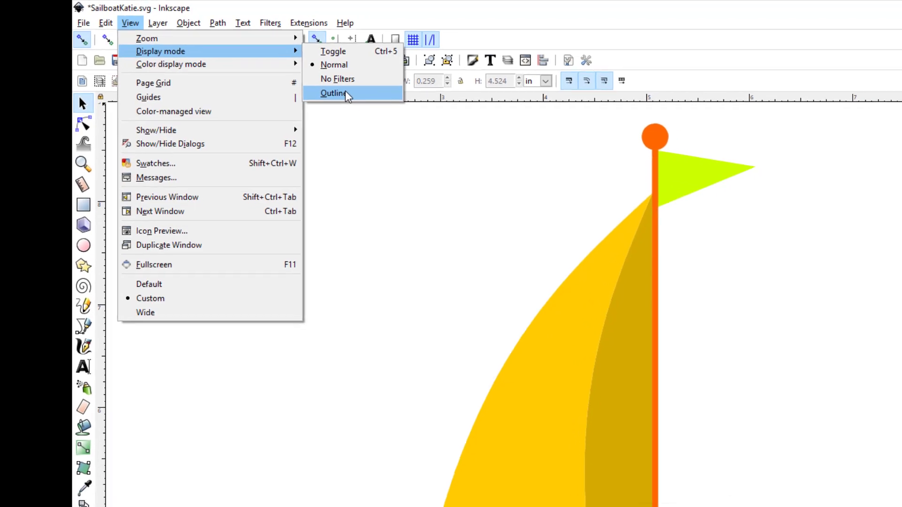
pyautogui.click(346, 93)
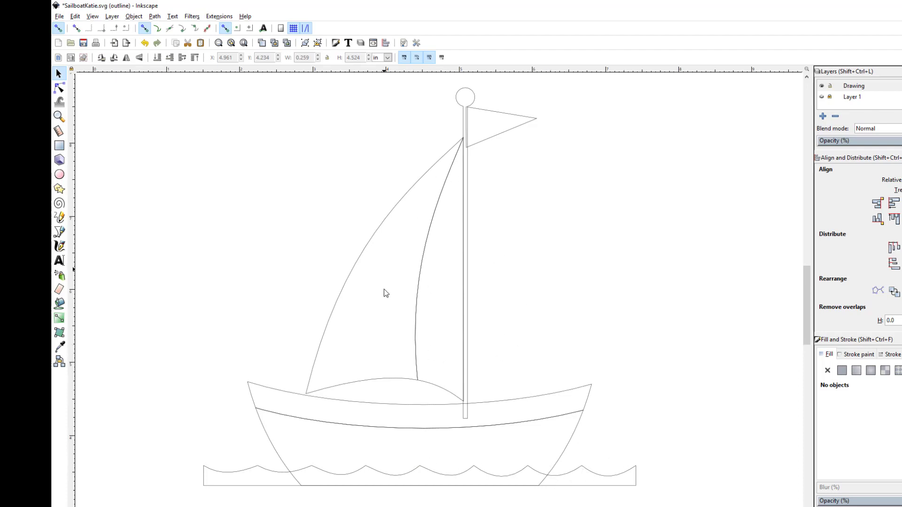
pyautogui.click(95, 17)
pyautogui.moveTo(183, 37)
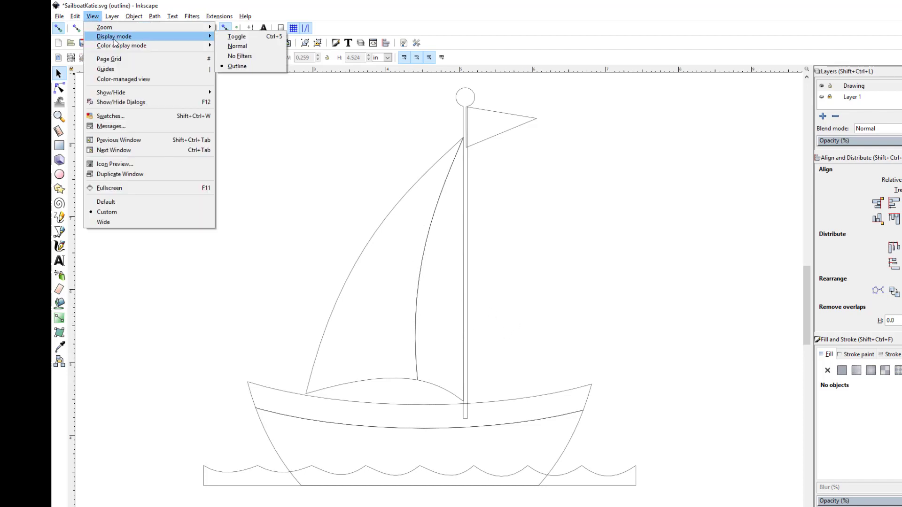
pyautogui.click(235, 47)
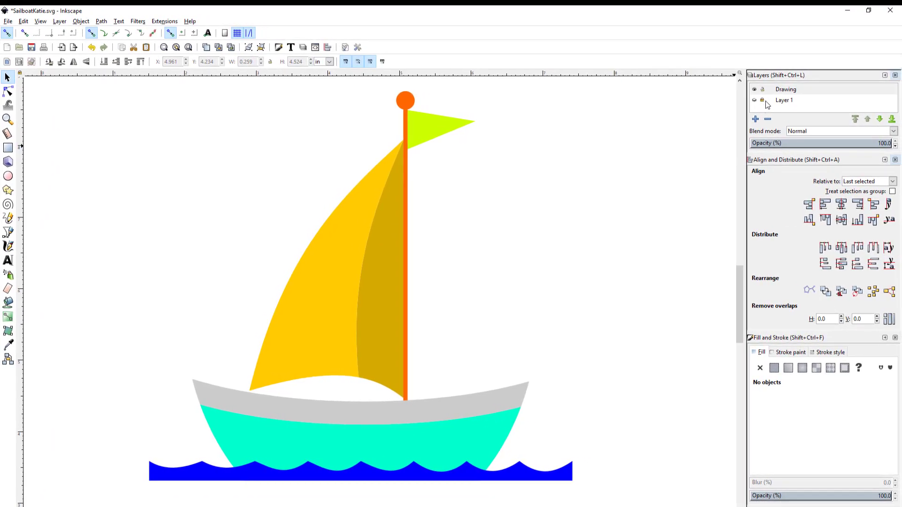
# Step: Delete Layer 1 and save the drawing as SailboatKatie.svg in the TutorialSamples folder, replacing the existing file
pyautogui.click(789, 104)
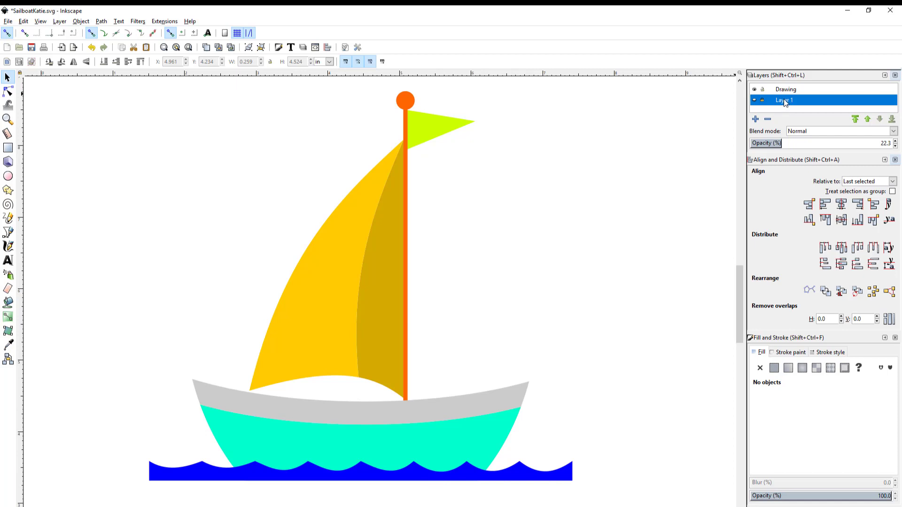
pyautogui.click(769, 120)
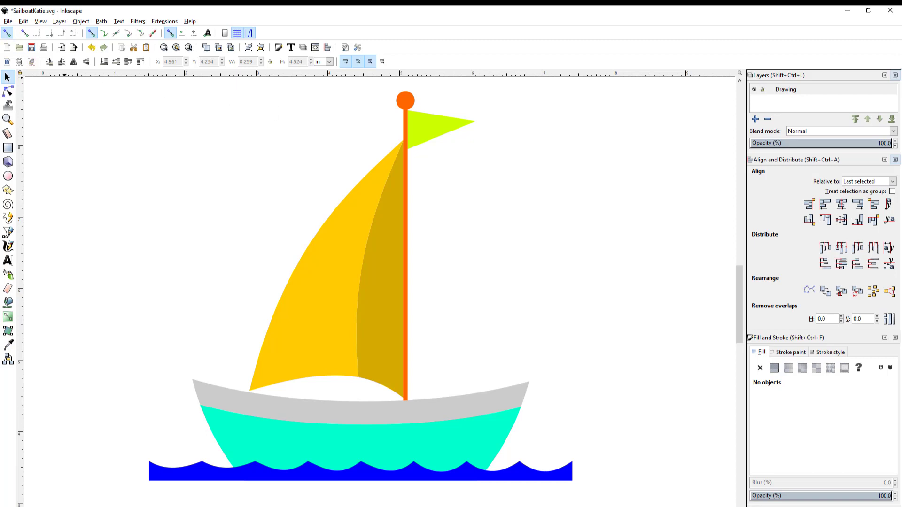
pyautogui.click(8, 21)
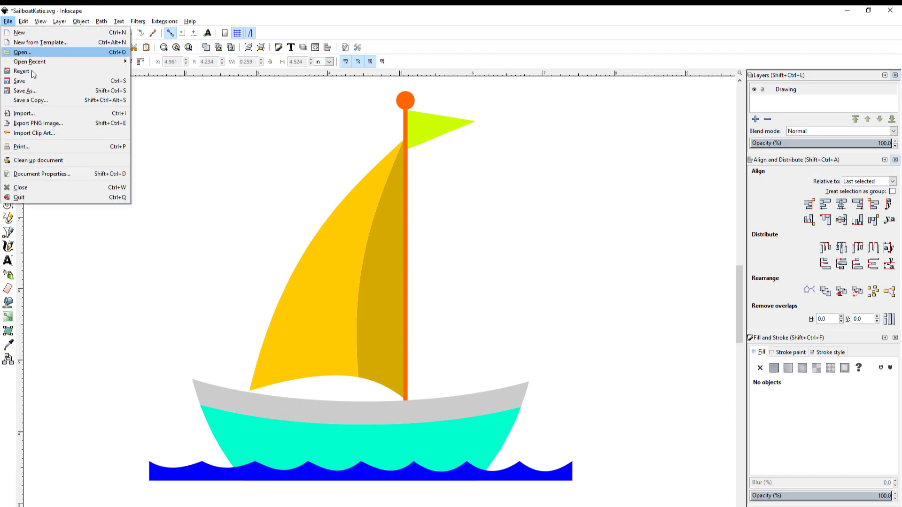
pyautogui.click(34, 91)
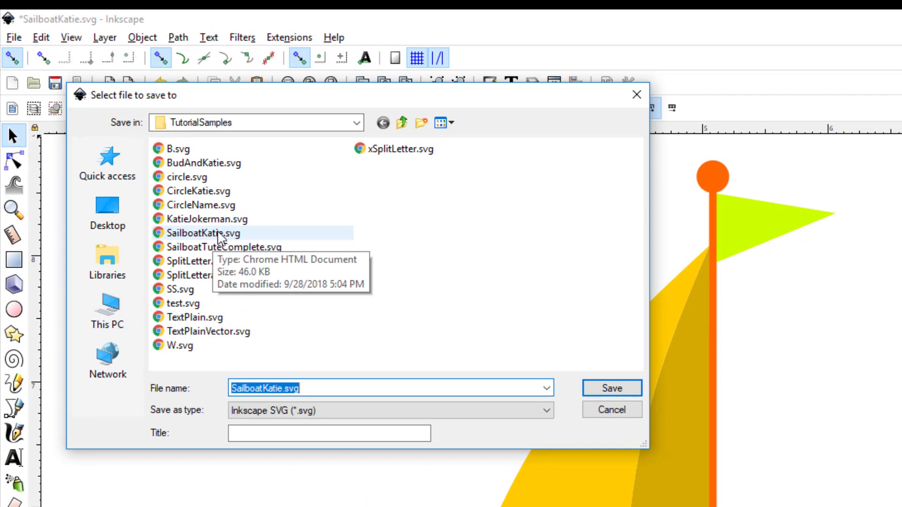
pyautogui.click(216, 234)
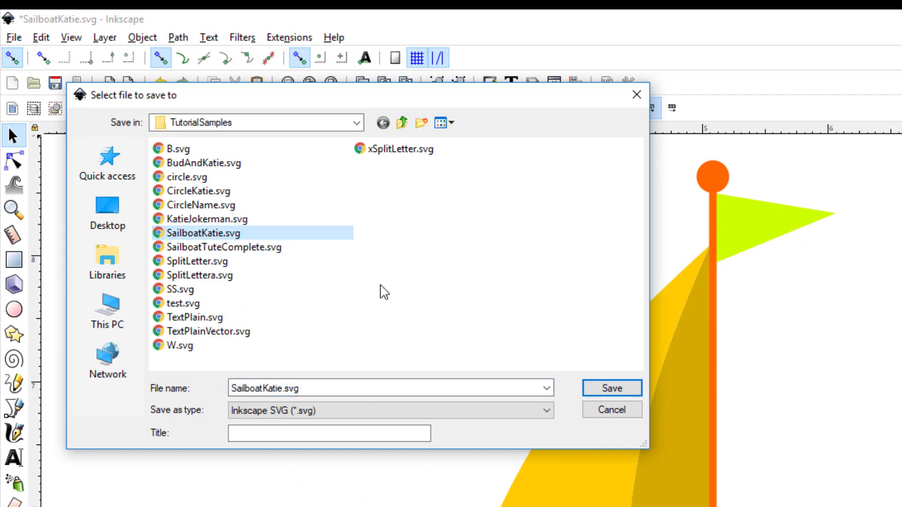
pyautogui.click(621, 389)
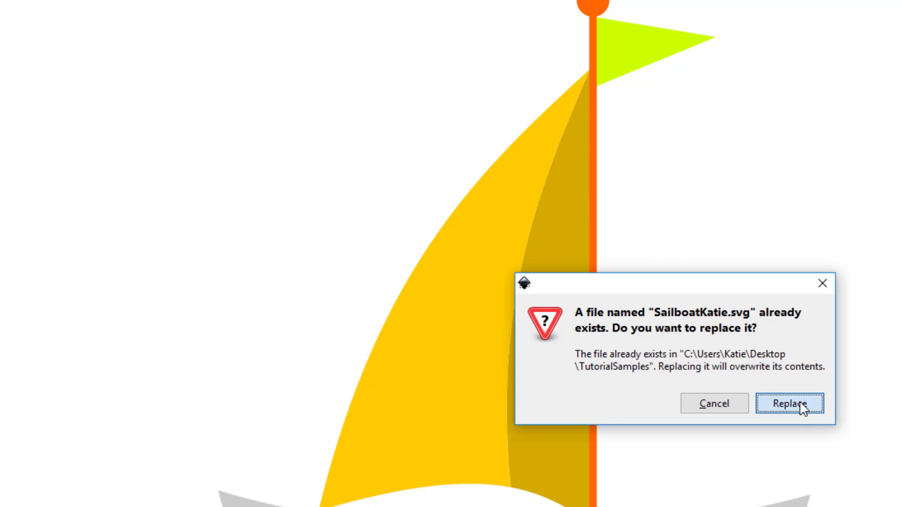
pyautogui.click(800, 402)
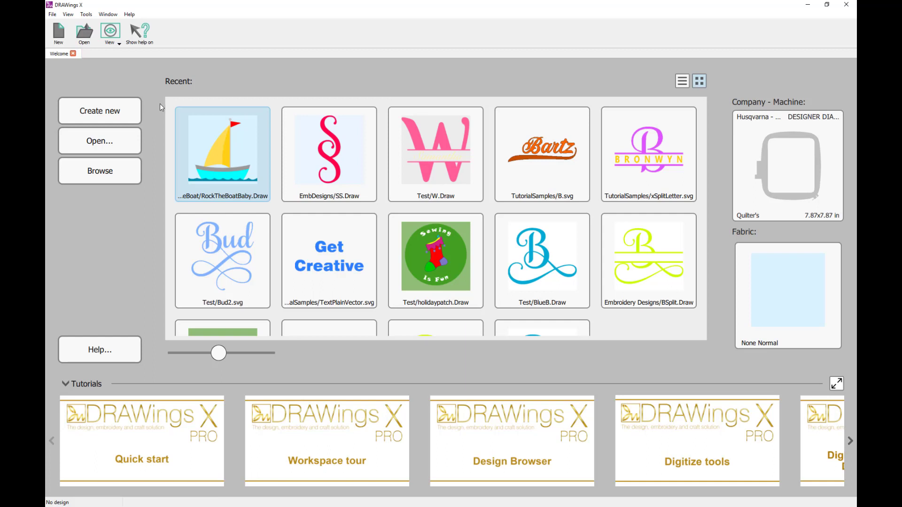
# Step: Switch to DRAWings X and create a new blank design with the Selection tool active
pyautogui.moveTo(243, 148)
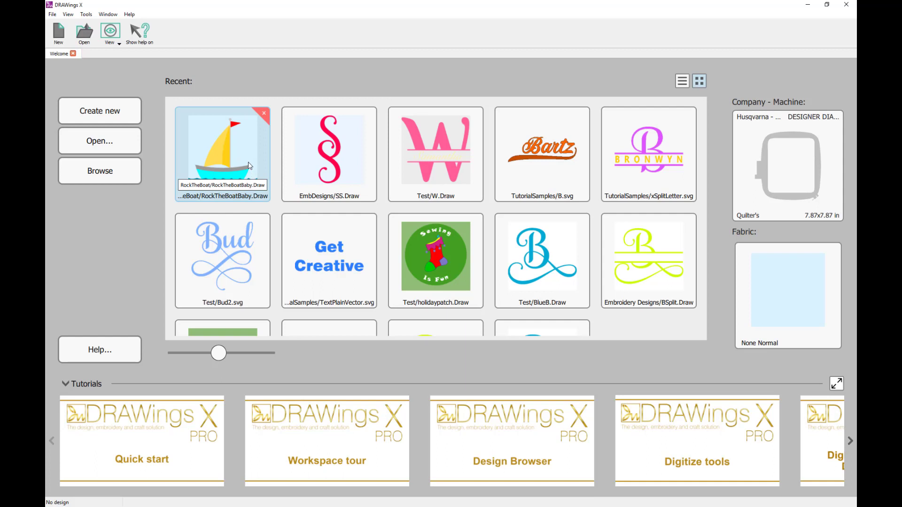
pyautogui.click(100, 115)
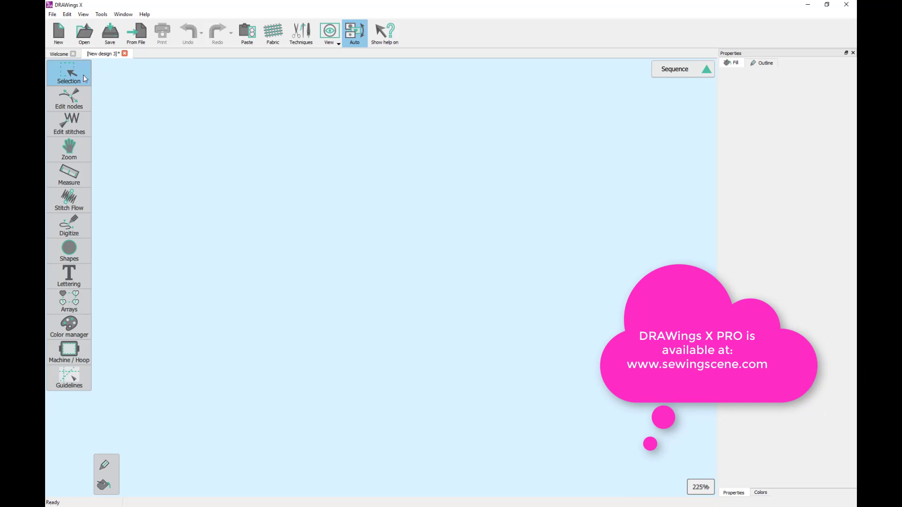
pyautogui.click(71, 73)
pyautogui.click(111, 70)
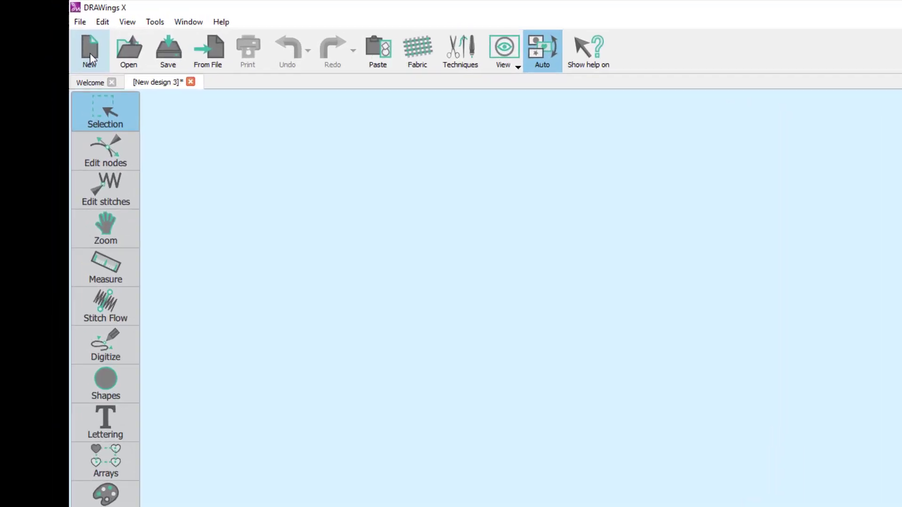
# Step: Import SailboatKatie.svg from the TutorialSamples folder into the new embroidery design
pyautogui.click(80, 22)
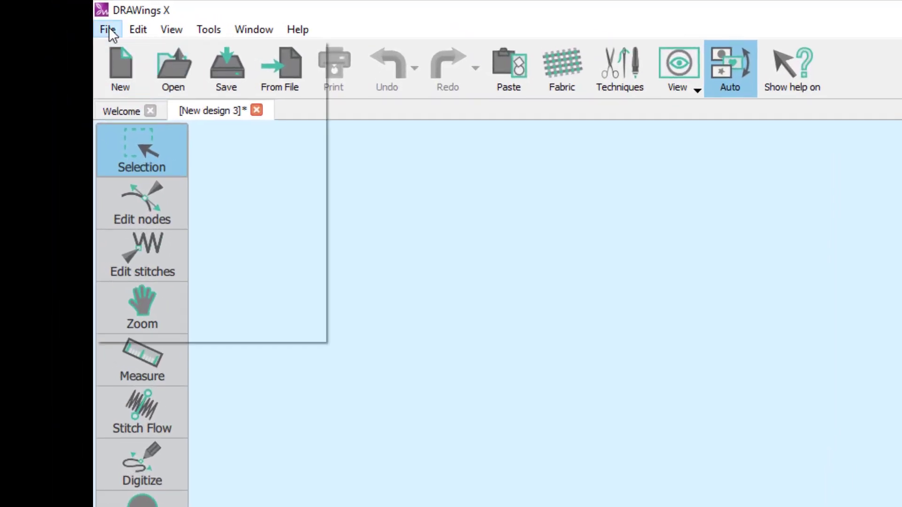
pyautogui.moveTo(183, 153)
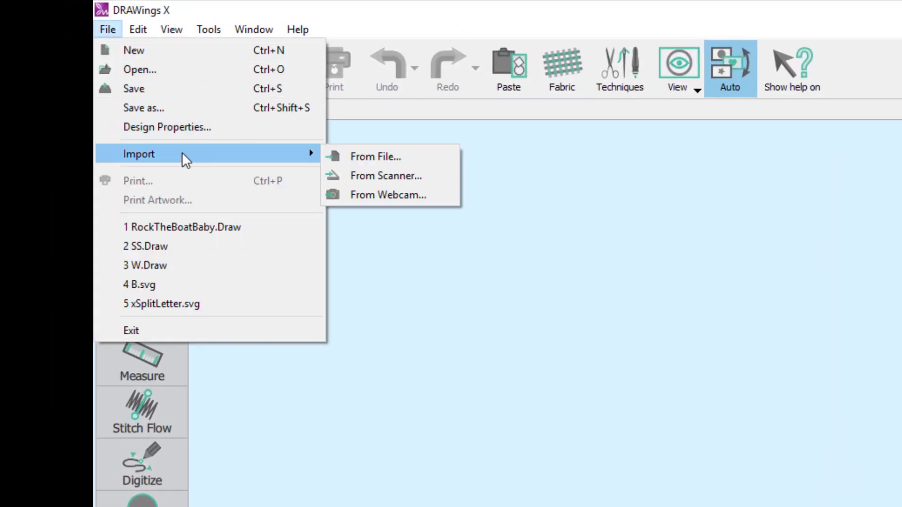
pyautogui.click(385, 158)
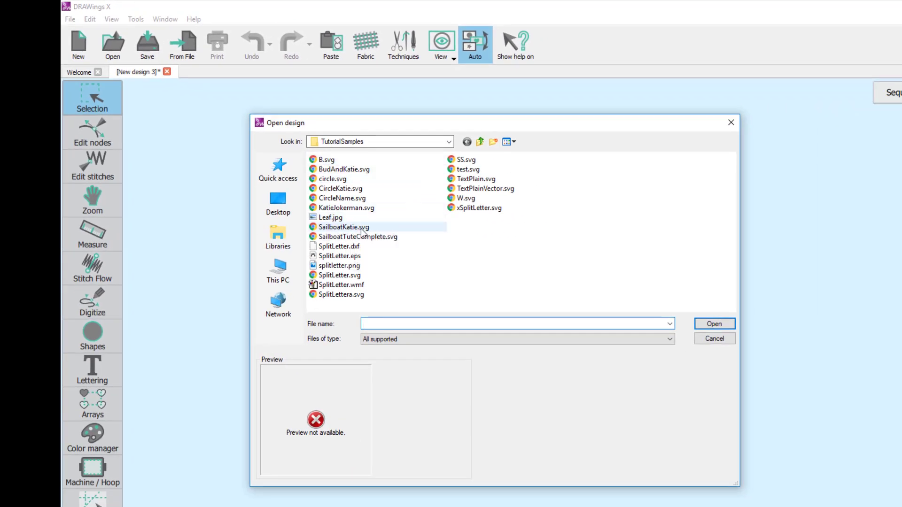
pyautogui.click(353, 230)
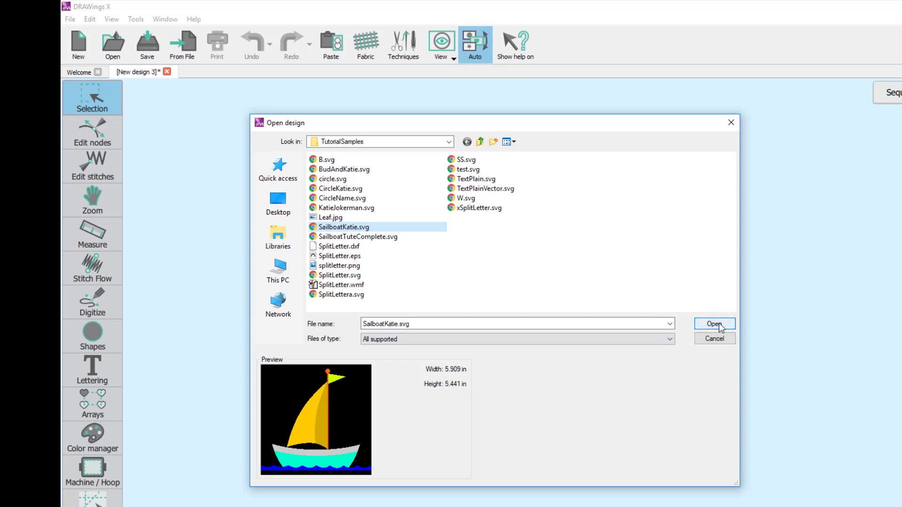
pyautogui.click(719, 327)
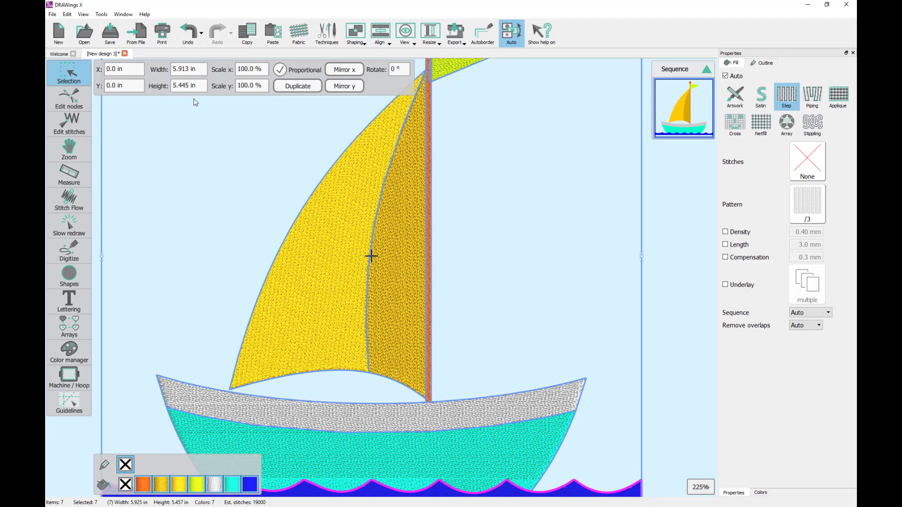
# Step: Resize the whole imported sailboat proportionally to a width of 3 in
pyautogui.click(170, 68)
pyautogui.moveTo(171, 68); pyautogui.dragTo(199, 70)
pyautogui.write('3')
pyautogui.press('Return')
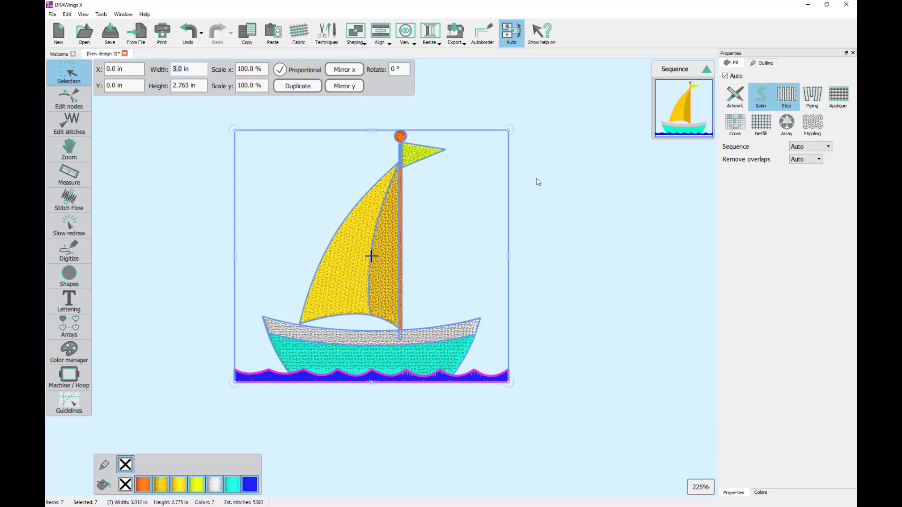
# Step: Ungroup the sailboat into separate embroidery objects and leave nothing selected
pyautogui.click(475, 196)
pyautogui.click(377, 225)
pyautogui.rightClick(378, 226)
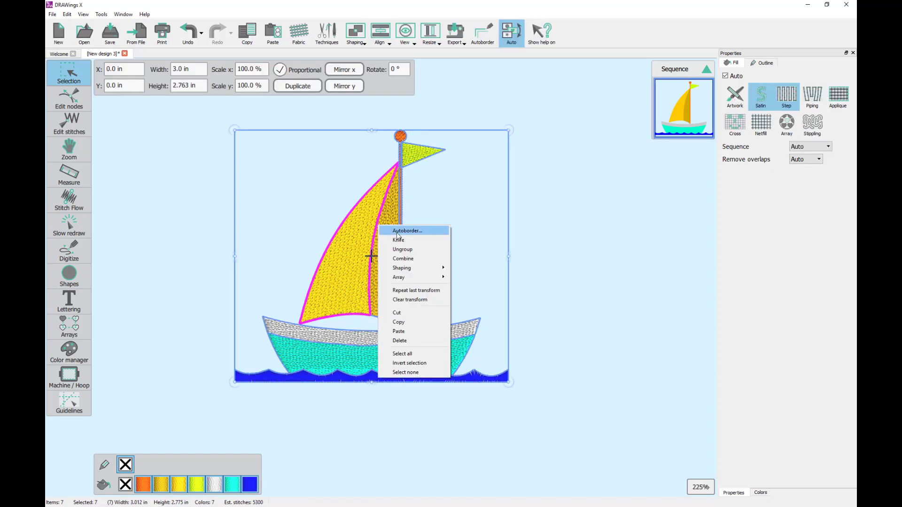
pyautogui.click(402, 250)
pyautogui.click(441, 193)
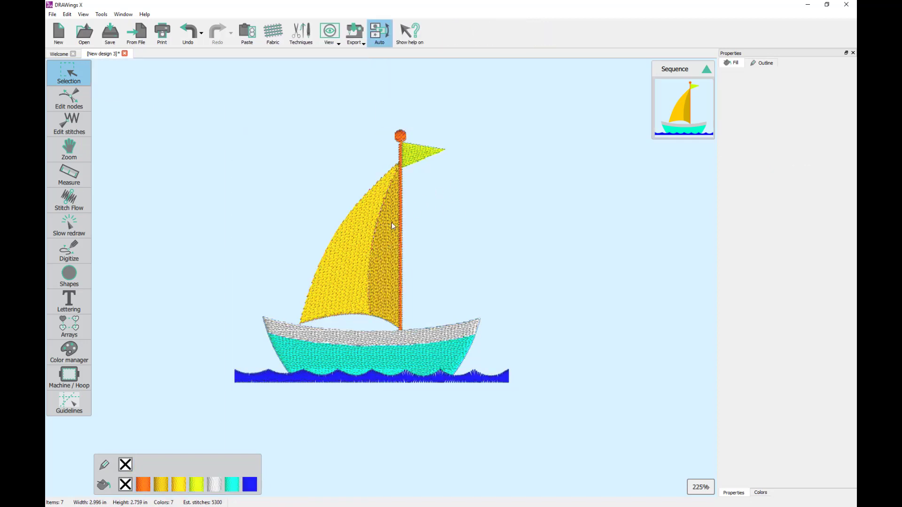
# Step: Edit the nodes of the light yellow sail, bulging its outer curve slightly outward and pulling it partly back in
pyautogui.click(354, 249)
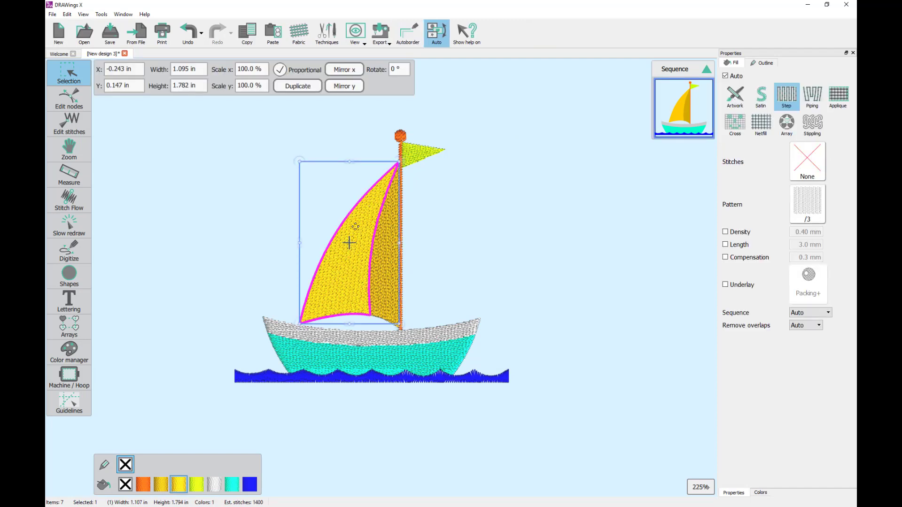
pyautogui.scroll(1, 340, 233)
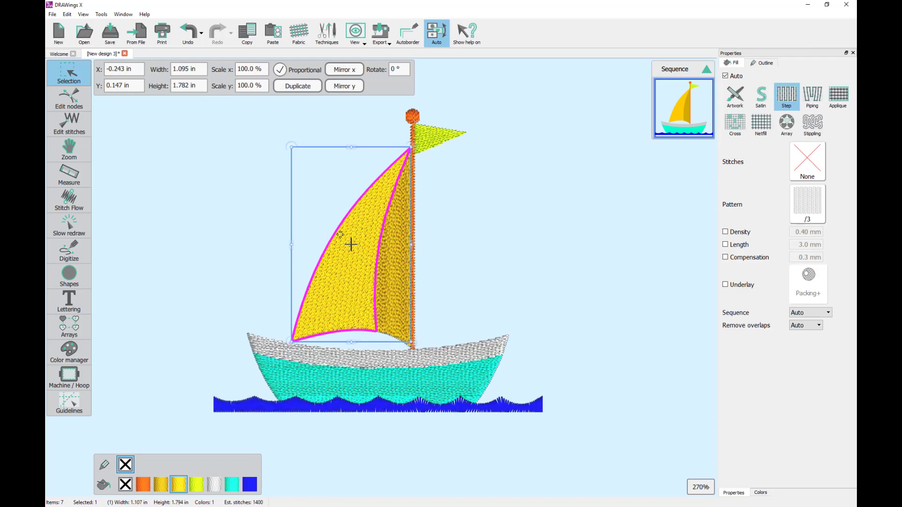
pyautogui.scroll(2, 340, 234)
pyautogui.scroll(1, 341, 232)
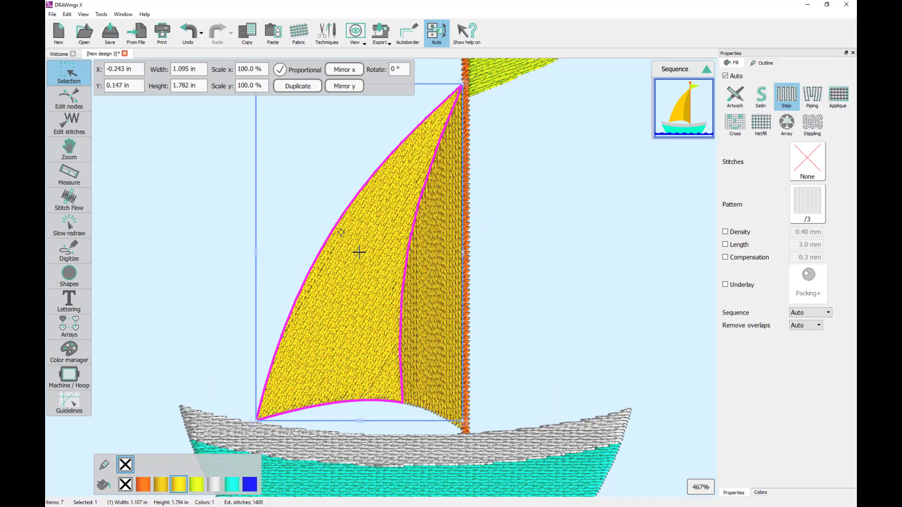
pyautogui.scroll(1, 341, 232)
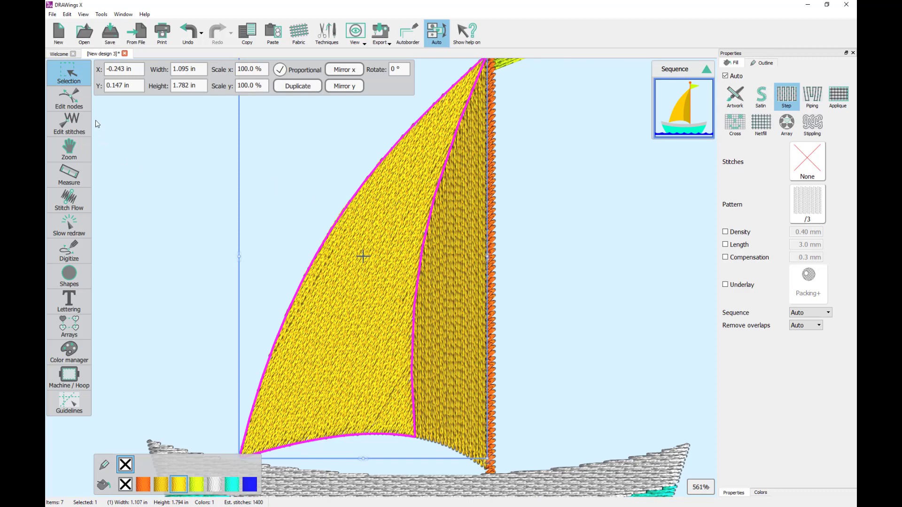
pyautogui.click(71, 99)
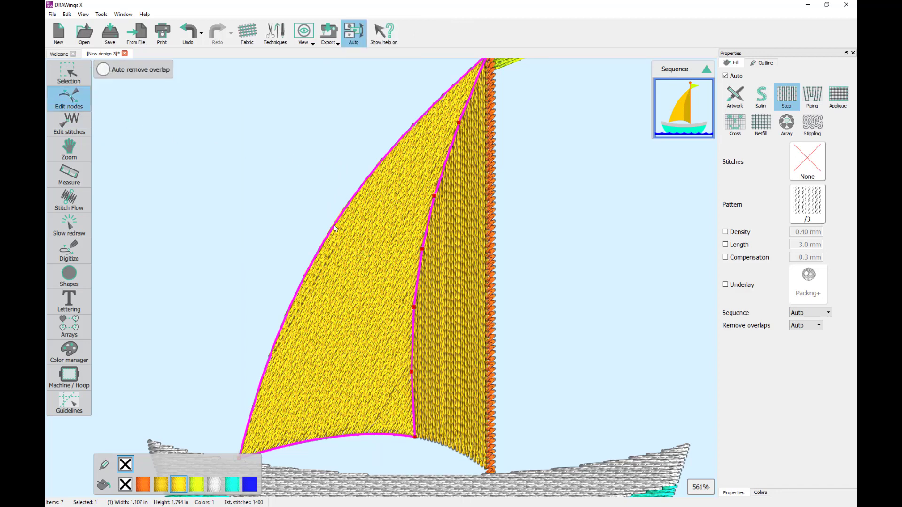
pyautogui.moveTo(332, 225); pyautogui.dragTo(322, 225)
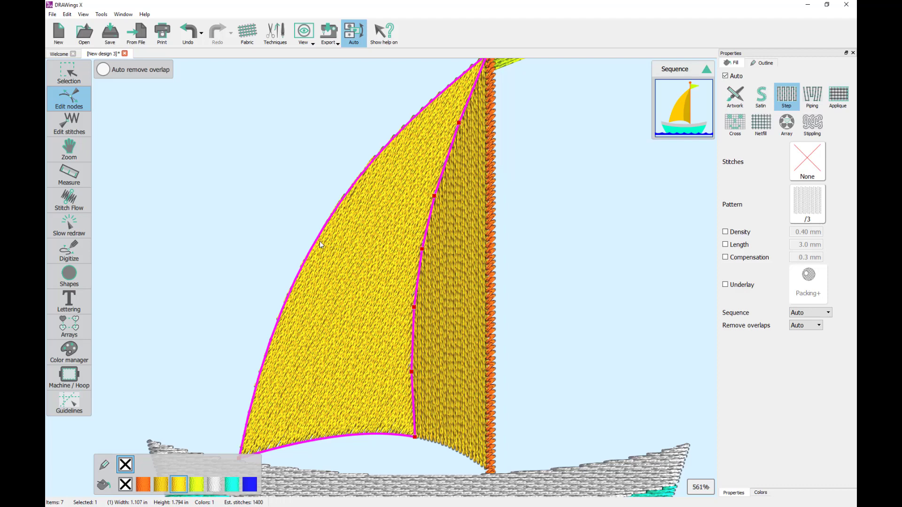
pyautogui.moveTo(314, 246); pyautogui.dragTo(322, 250)
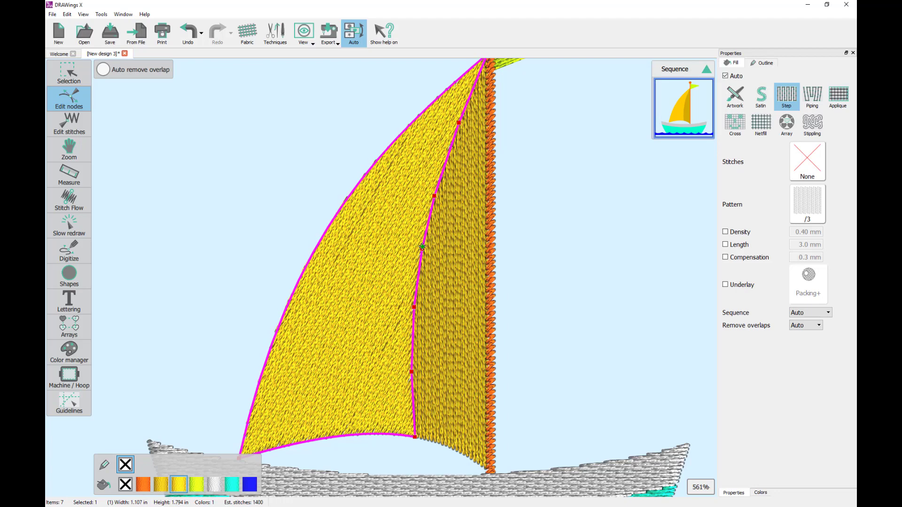
# Step: Try moving a middle node on the light yellow sail's inner edge, undo the change and deselect the sail
pyautogui.moveTo(422, 246)
pyautogui.mouseDown()
pyautogui.moveTo(398, 222)
pyautogui.moveTo(422, 249)
pyautogui.mouseUp()
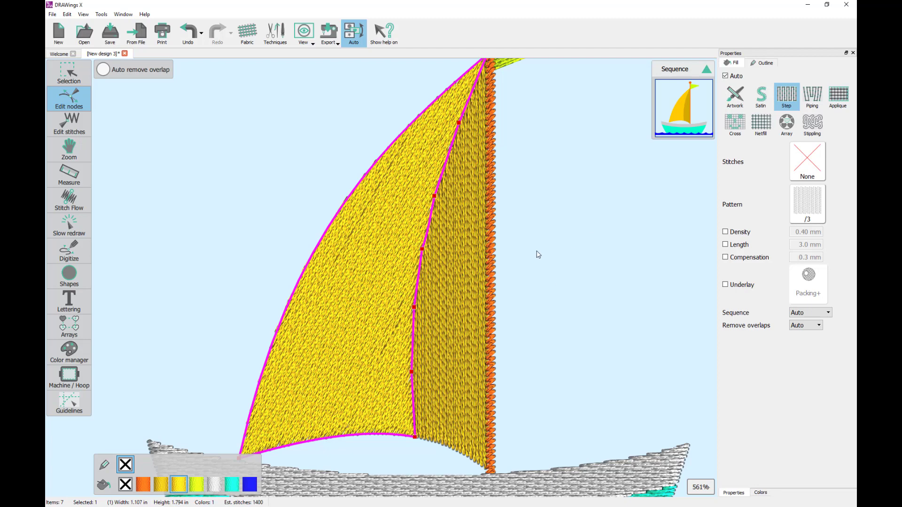
pyautogui.hotkey('ctrl', 'z')
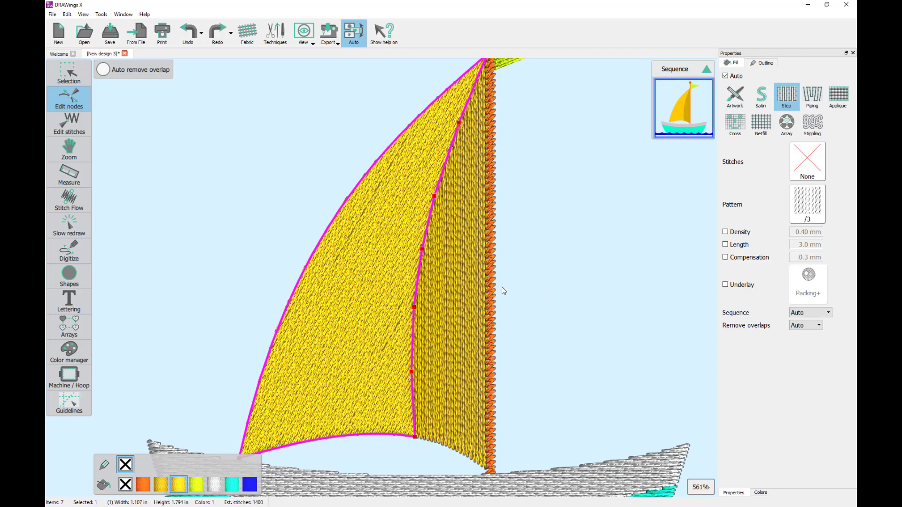
pyautogui.click(72, 73)
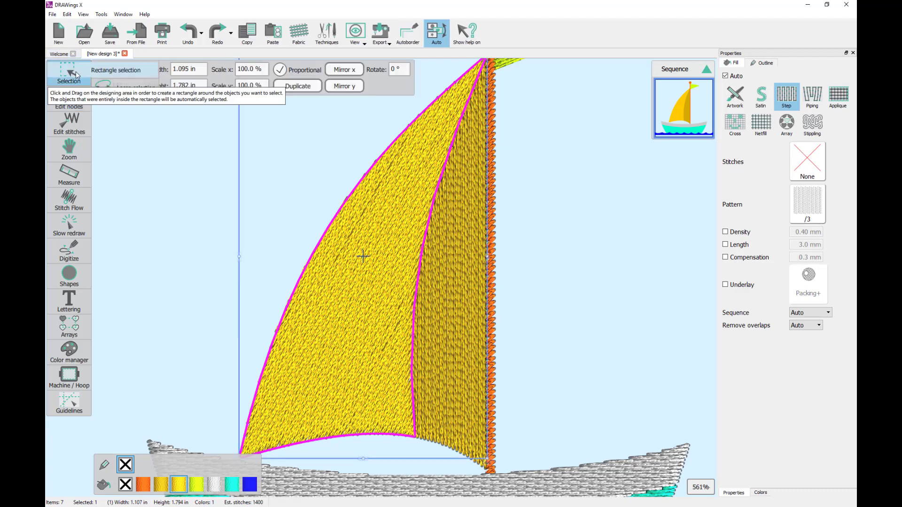
pyautogui.click(527, 154)
# Step: Change the yellow-green flag's fill to Satin and deselect it
pyautogui.scroll(3, 527, 151)
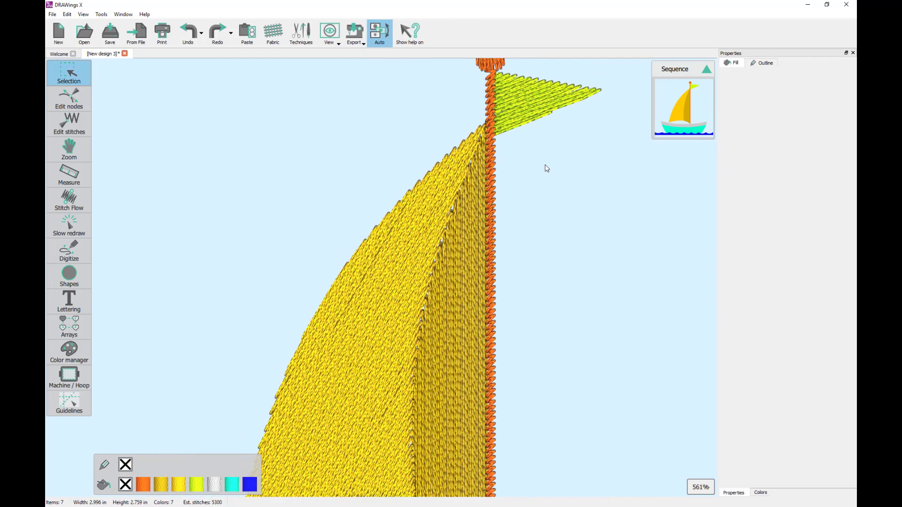
pyautogui.click(536, 171)
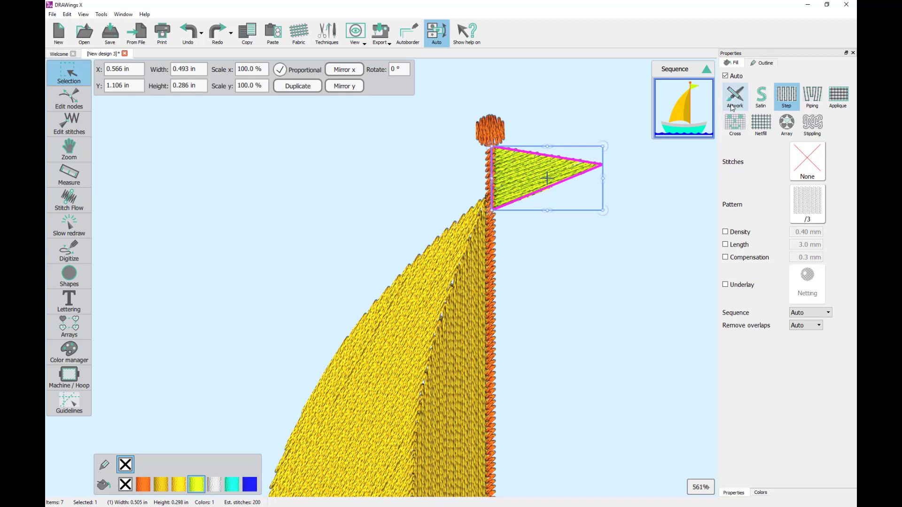
pyautogui.click(762, 98)
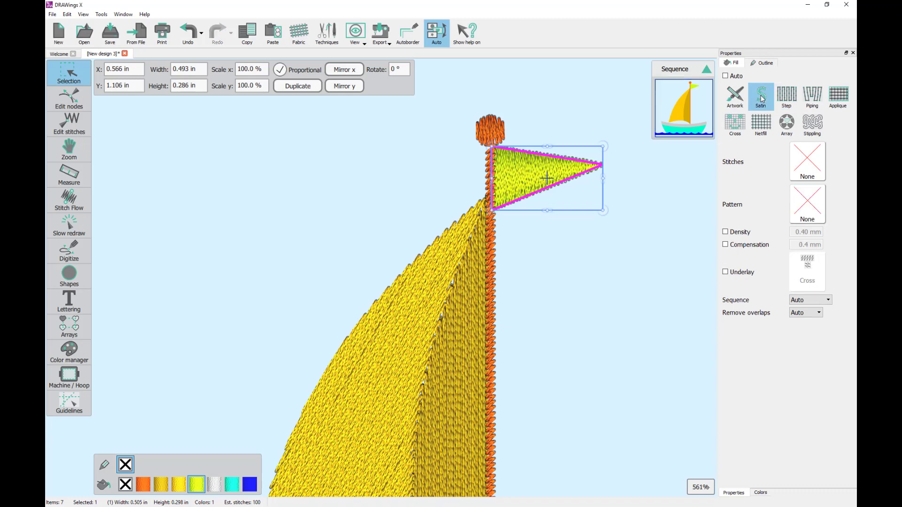
pyautogui.click(556, 259)
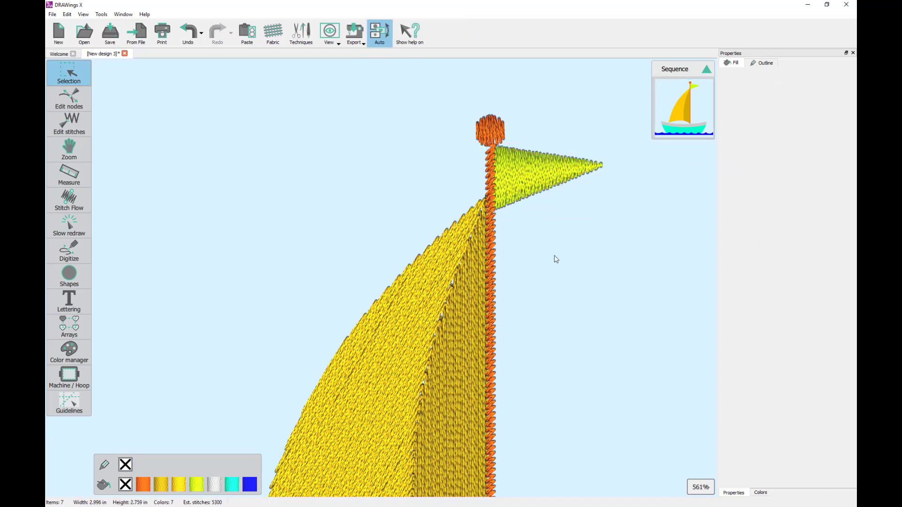
# Step: Give the orange mast a horizontal stitch direction across its round ball with Stitch Flow, and deselect it
pyautogui.click(493, 128)
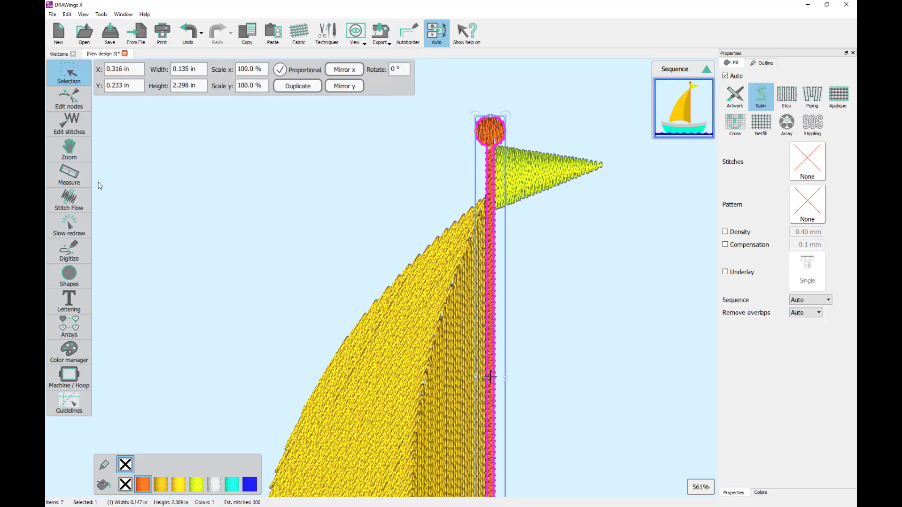
pyautogui.moveTo(70, 197)
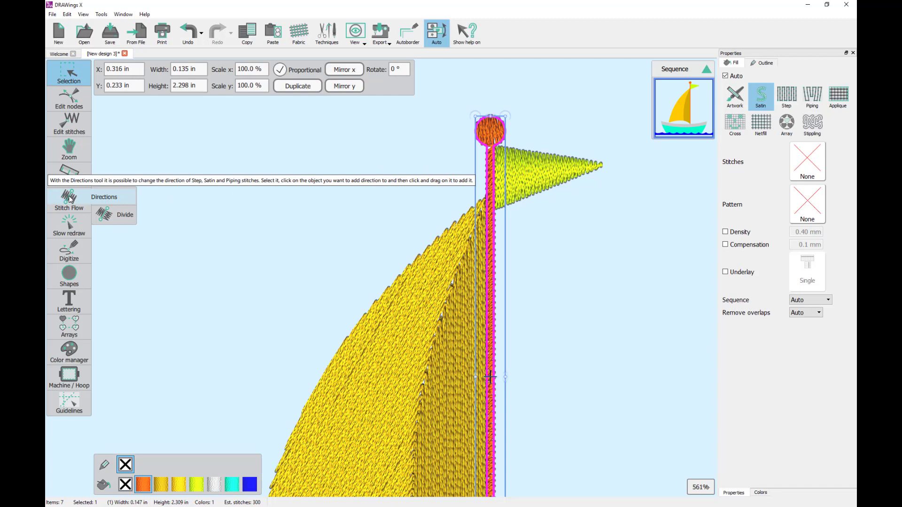
pyautogui.click(70, 199)
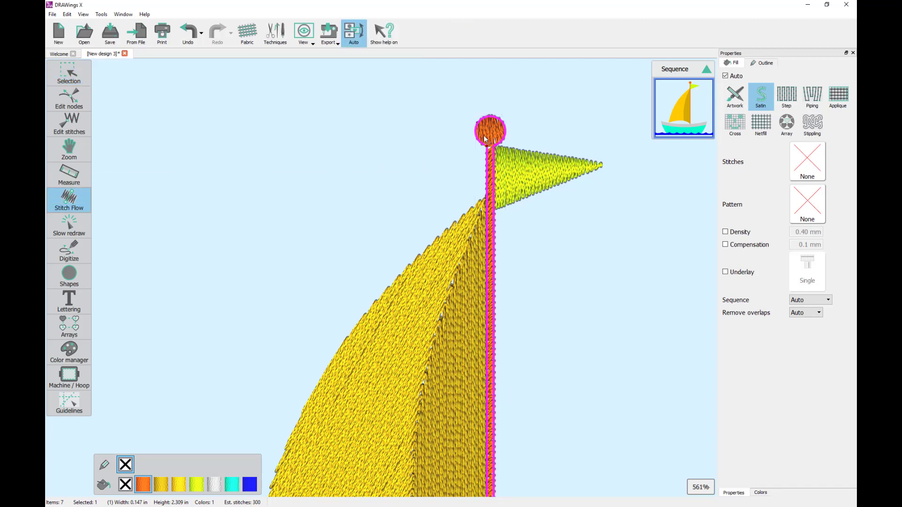
pyautogui.moveTo(483, 135); pyautogui.dragTo(520, 137)
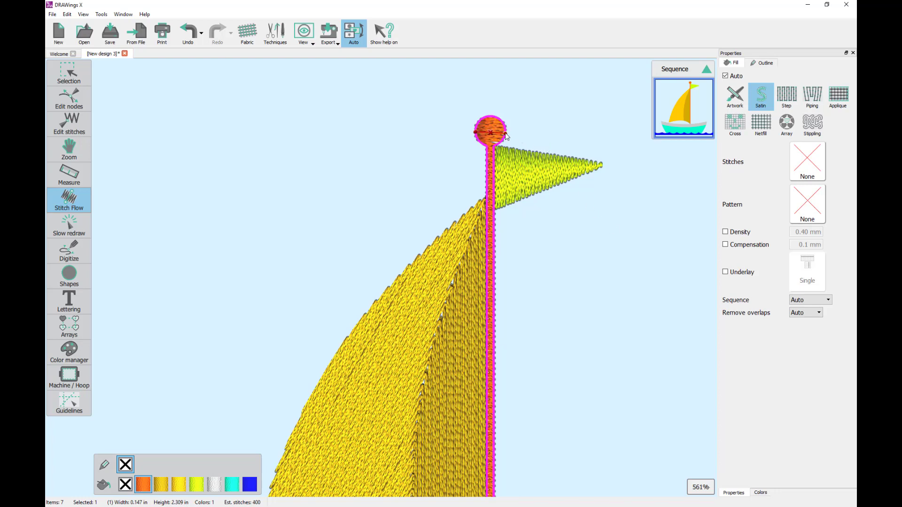
pyautogui.moveTo(505, 136); pyautogui.dragTo(508, 136)
pyautogui.click(560, 136)
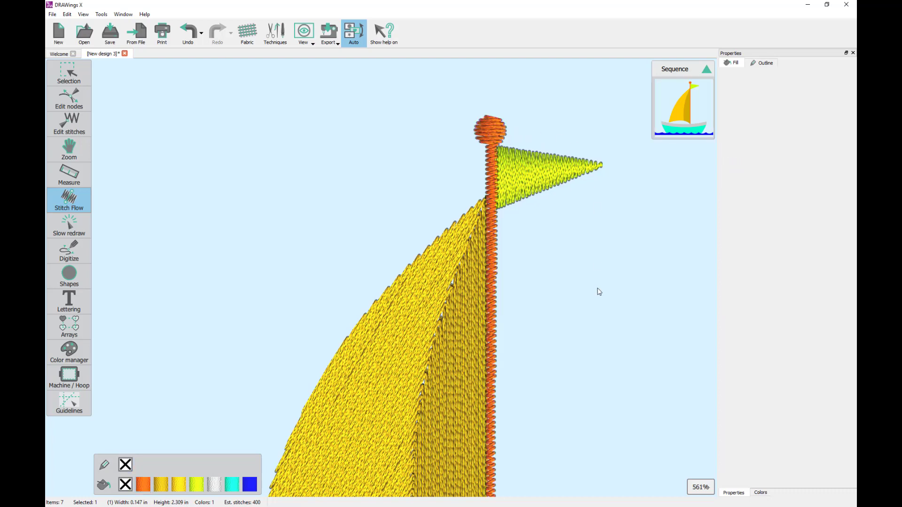
# Step: Add a stitch direction to the dark yellow sail that slopes steeply down toward the mast
pyautogui.scroll(-5, 453, 238)
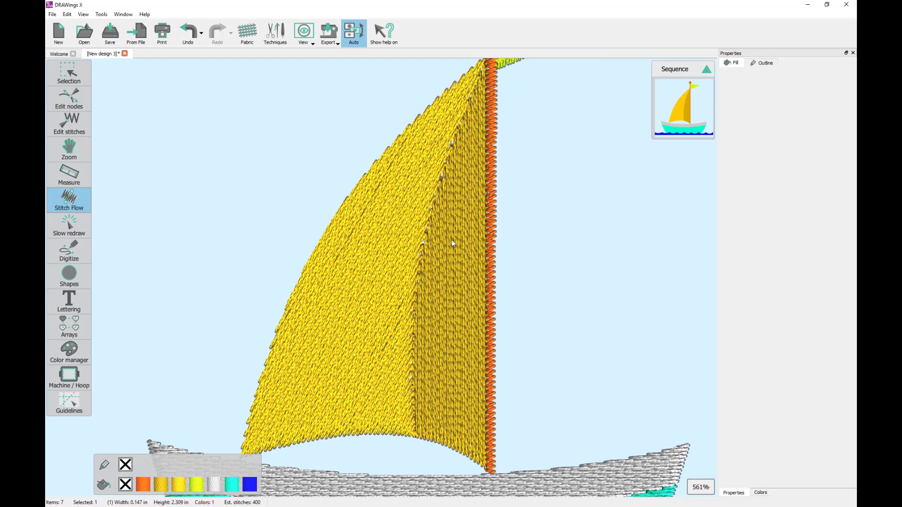
pyautogui.click(452, 239)
pyautogui.moveTo(452, 233); pyautogui.dragTo(469, 247)
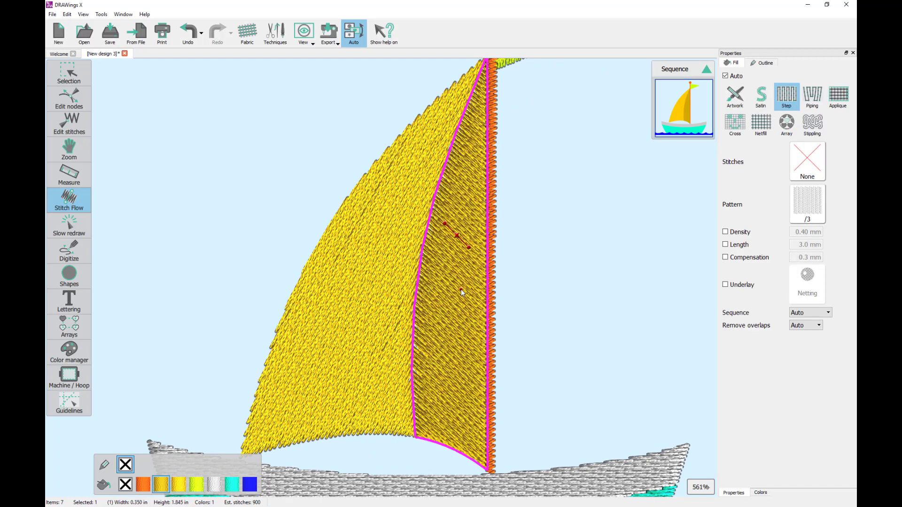
pyautogui.moveTo(405, 207)
pyautogui.mouseDown()
pyautogui.moveTo(416, 243)
pyautogui.moveTo(465, 236)
pyautogui.mouseUp()
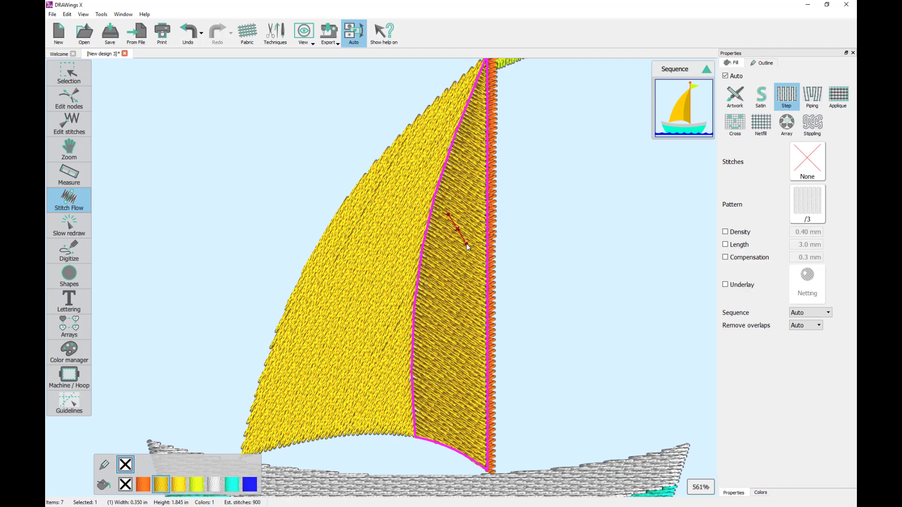
# Step: Add a diagonal stitch direction to the light yellow sail, sloping down away from the mast, and deselect the sail
pyautogui.click(386, 197)
pyautogui.moveTo(403, 199); pyautogui.dragTo(365, 239)
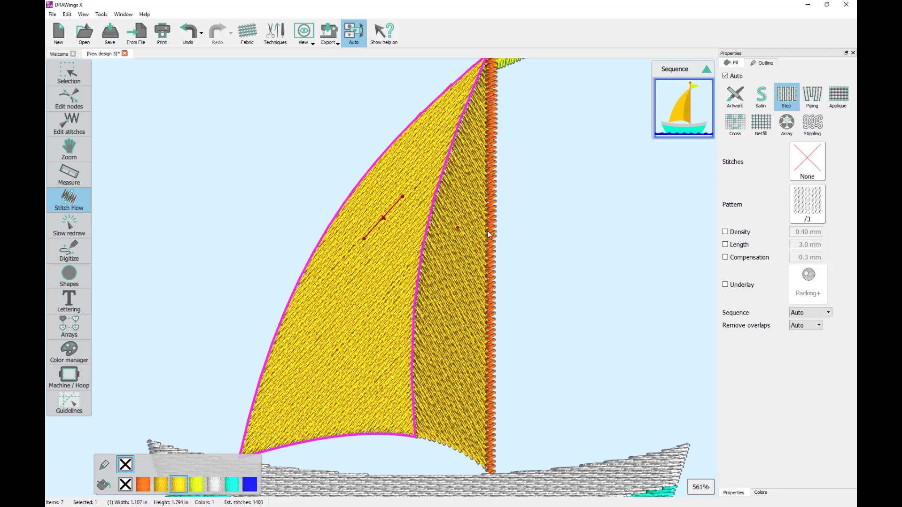
pyautogui.click(71, 73)
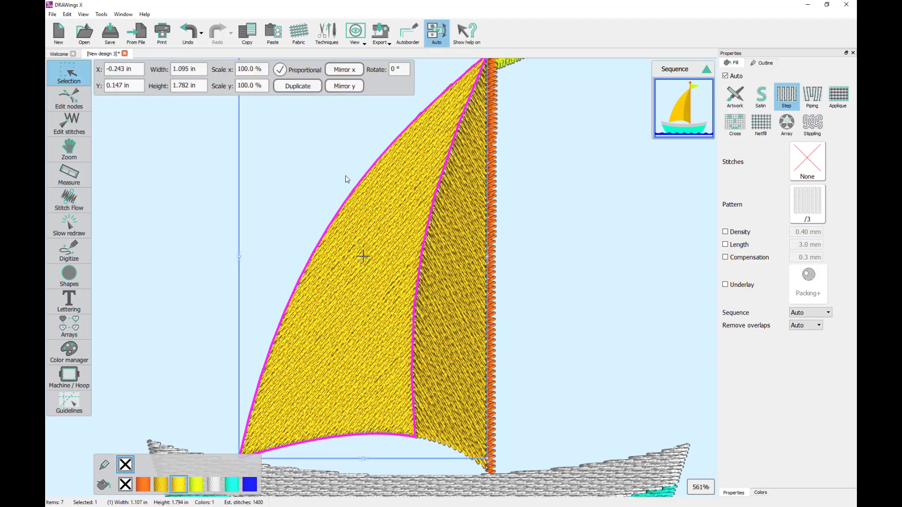
pyautogui.click(514, 241)
# Step: Change the fill of the boat's light grey upper band to Satin and deselect it
pyautogui.scroll(7, 437, 231)
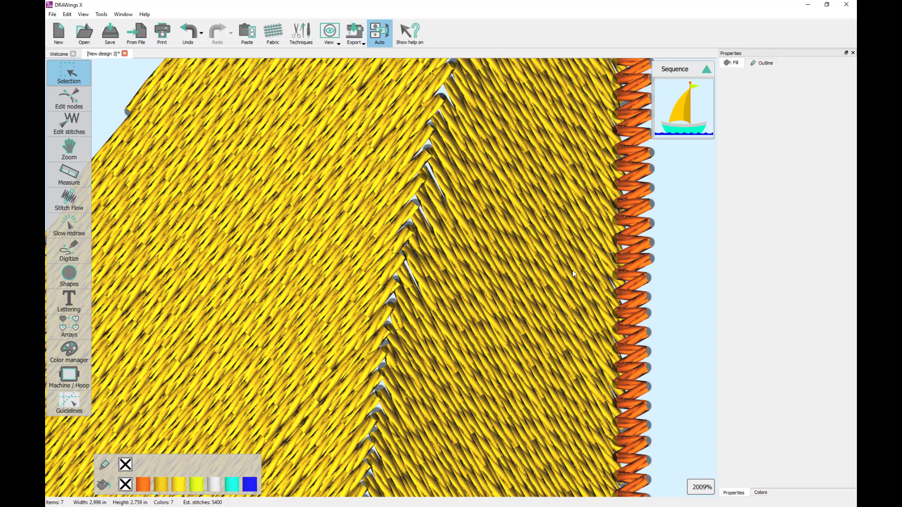
pyautogui.scroll(-5, 538, 277)
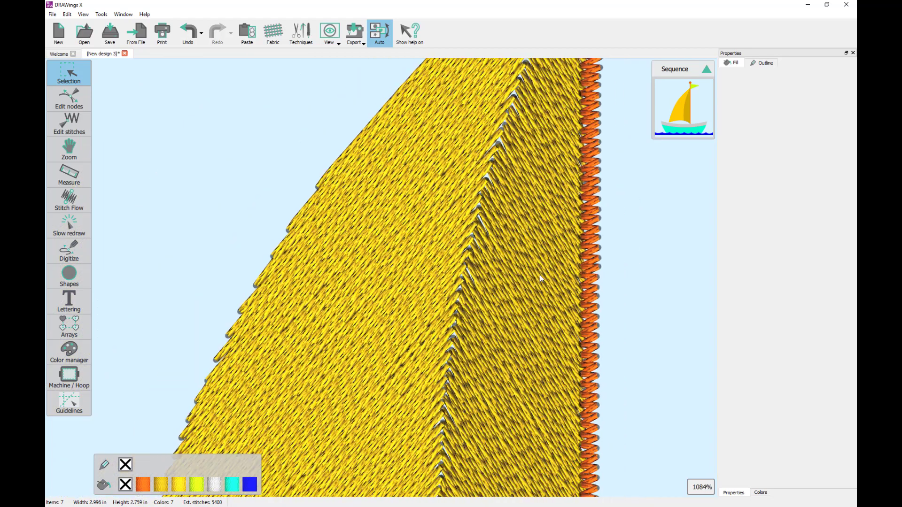
pyautogui.scroll(-4, 532, 274)
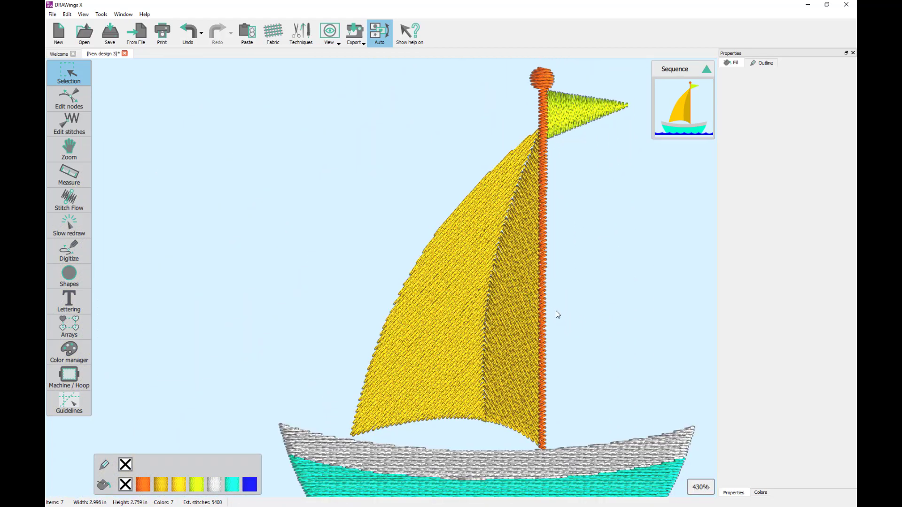
pyautogui.scroll(-3, 556, 313)
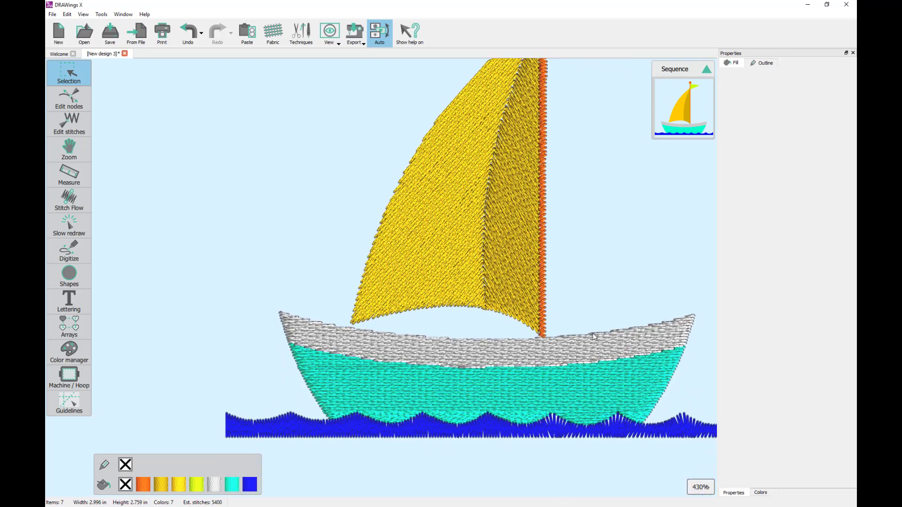
pyautogui.click(591, 345)
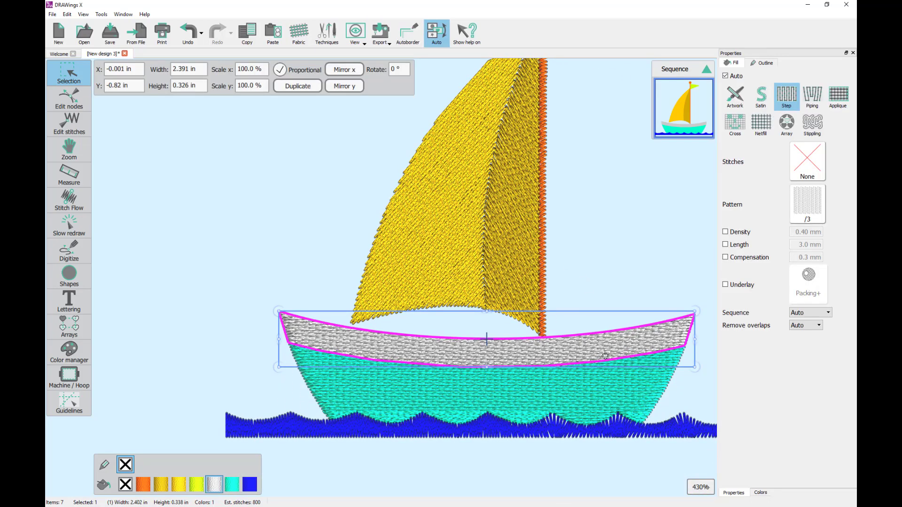
pyautogui.click(761, 97)
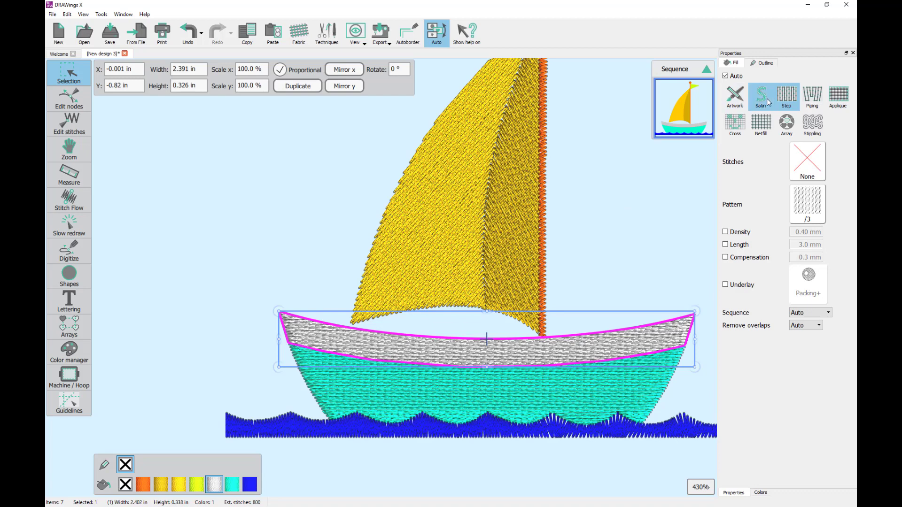
pyautogui.click(610, 290)
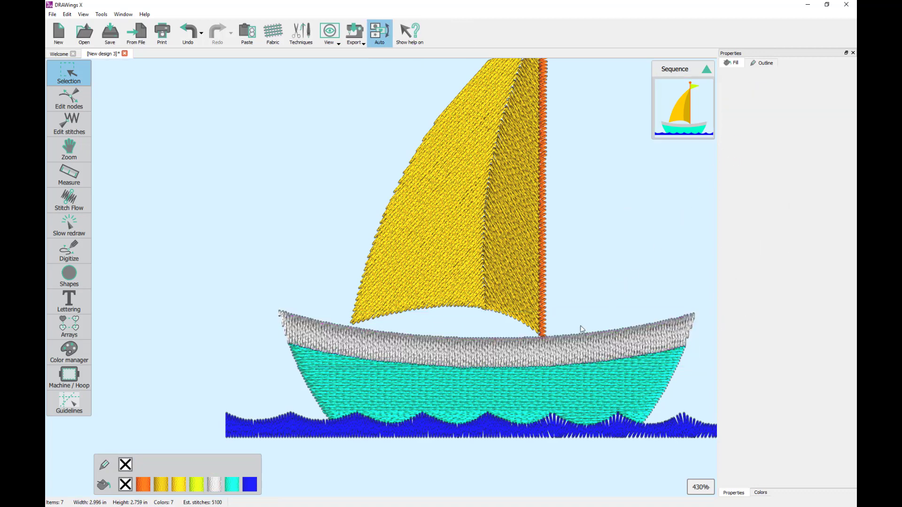
# Step: Give the turquoise hull a diagonal stitch direction of about 45°, sloping down to the right
pyautogui.click(484, 395)
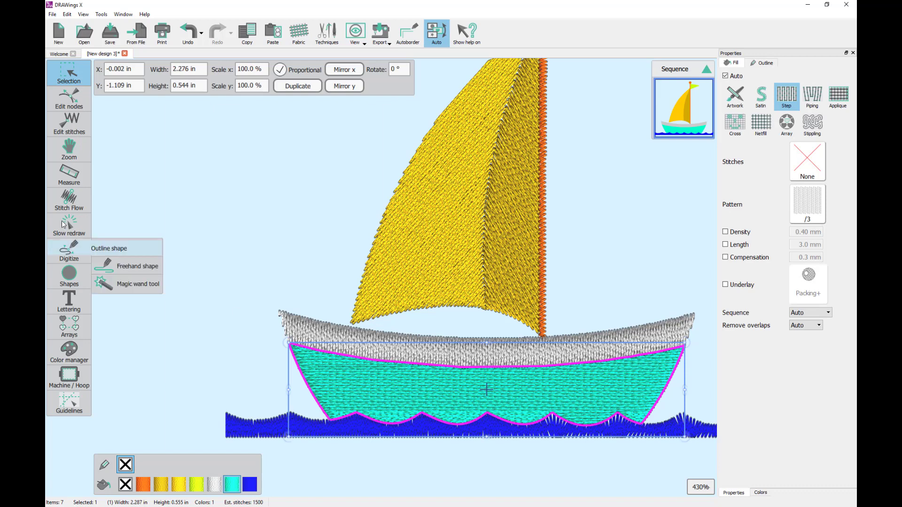
pyautogui.click(74, 204)
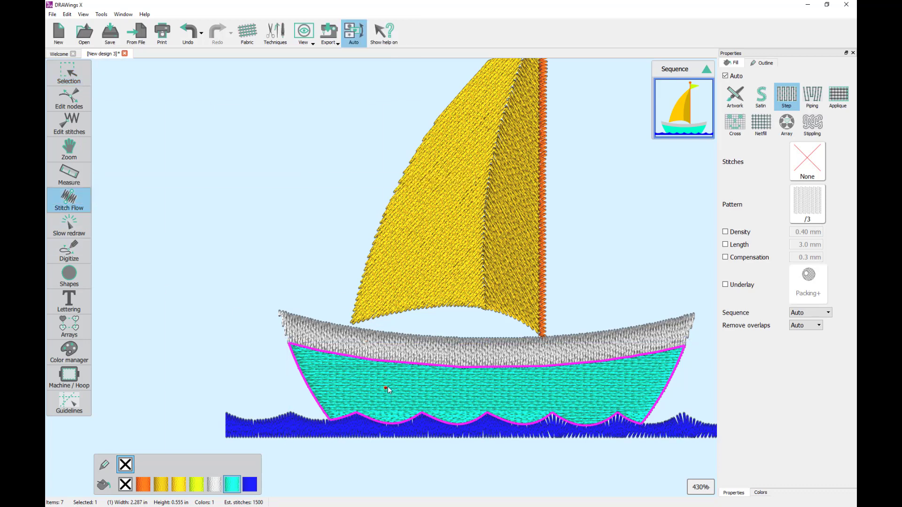
pyautogui.moveTo(388, 384); pyautogui.dragTo(408, 403)
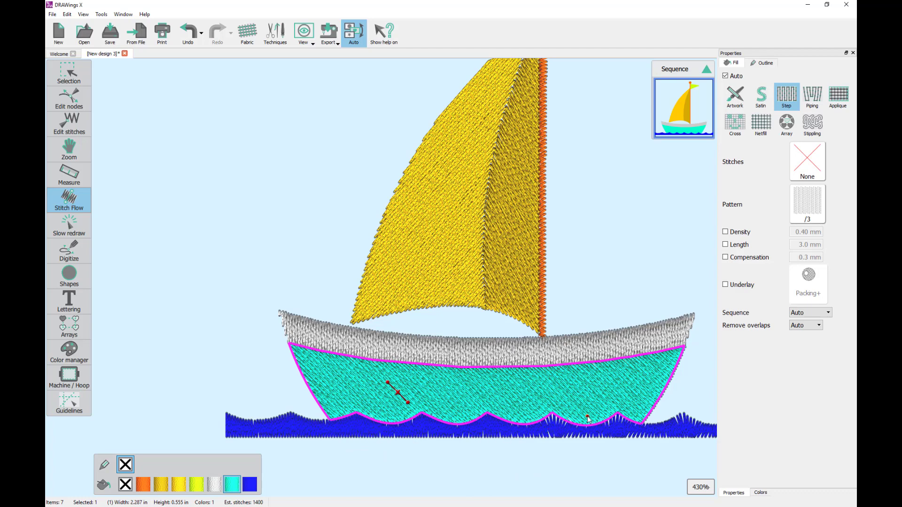
# Step: Add vertical stitch direction lines to the blue waves, one from each of the seven inner crests to the lower edge, and deselect
pyautogui.hscroll(2, 583, 428)
pyautogui.hscroll(1, 587, 419)
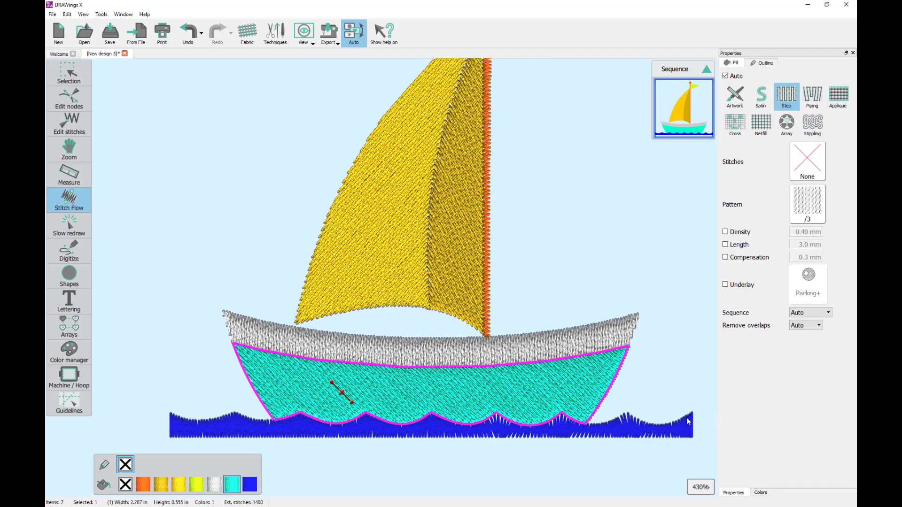
pyautogui.click(629, 424)
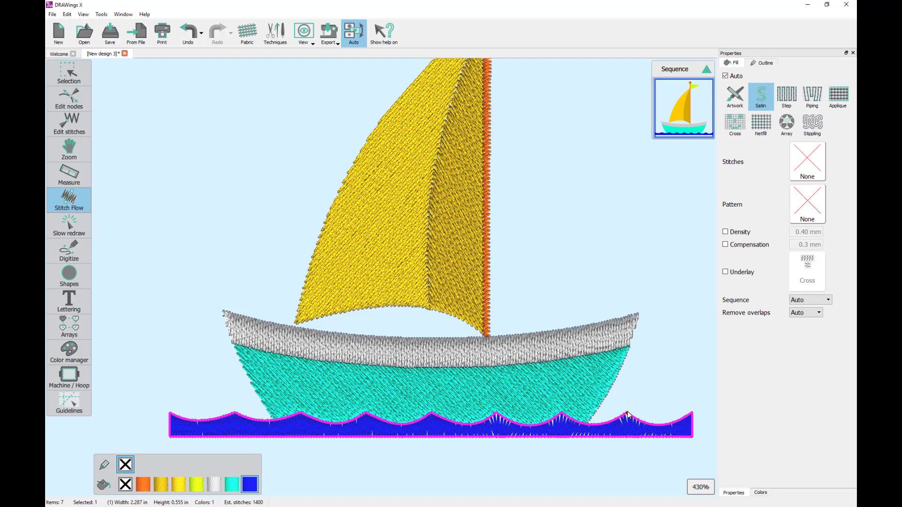
pyautogui.moveTo(627, 413); pyautogui.dragTo(633, 442)
pyautogui.moveTo(562, 413); pyautogui.dragTo(562, 438)
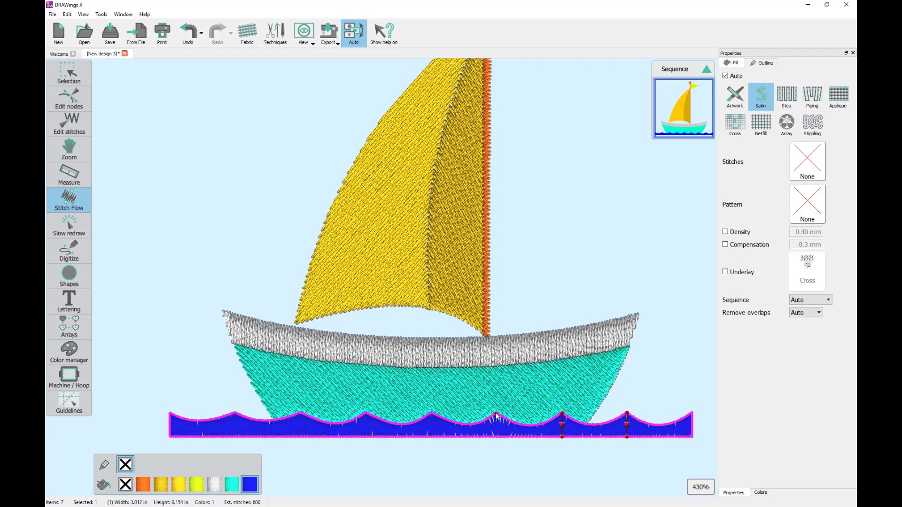
pyautogui.moveTo(497, 414); pyautogui.dragTo(496, 437)
pyautogui.moveTo(433, 432); pyautogui.dragTo(433, 437)
pyautogui.moveTo(365, 415); pyautogui.dragTo(365, 437)
pyautogui.moveTo(299, 414); pyautogui.dragTo(298, 437)
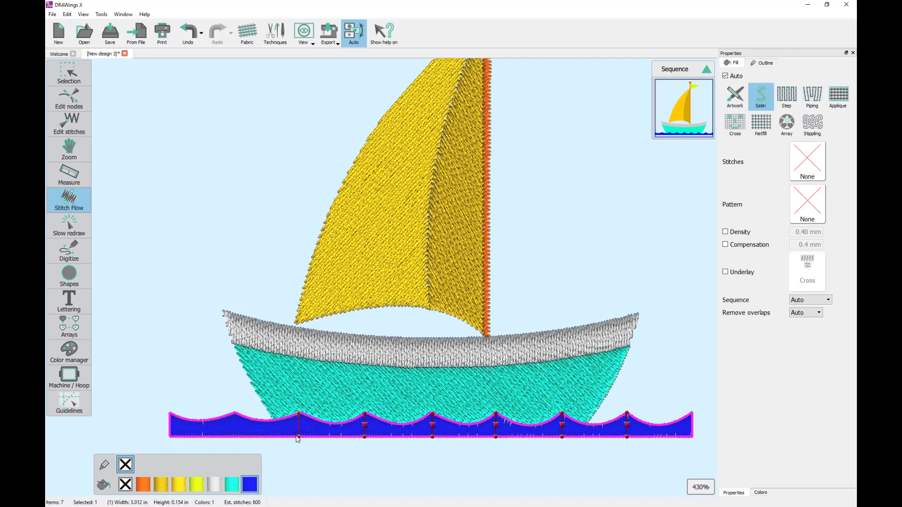
pyautogui.click(233, 414)
pyautogui.click(231, 438)
pyautogui.click(64, 68)
pyautogui.click(228, 207)
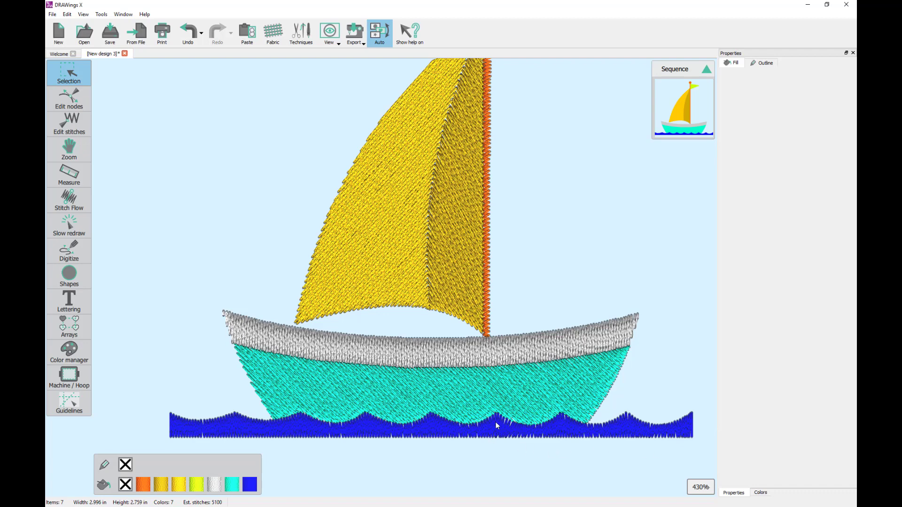
# Step: Add an extra vertical stitch direction line to the blue waves just right of the fifth inner crest, and deselect
pyautogui.click(522, 433)
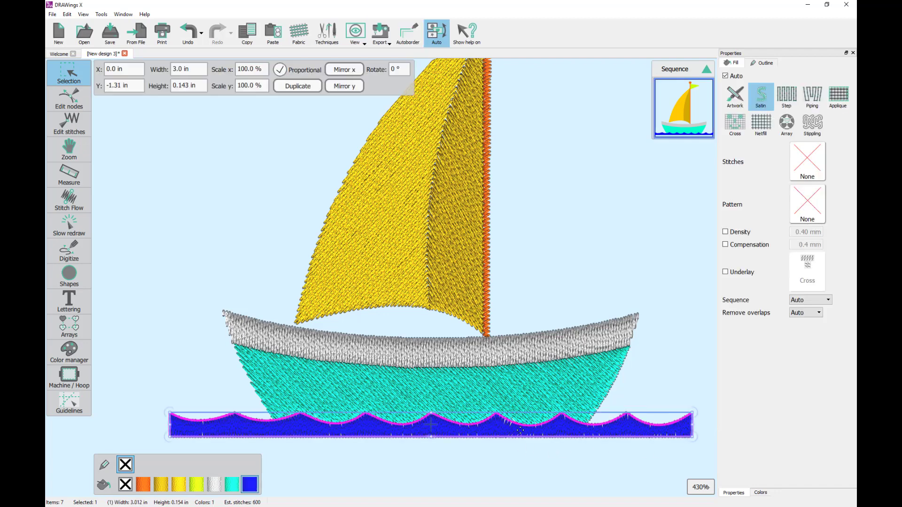
pyautogui.click(69, 200)
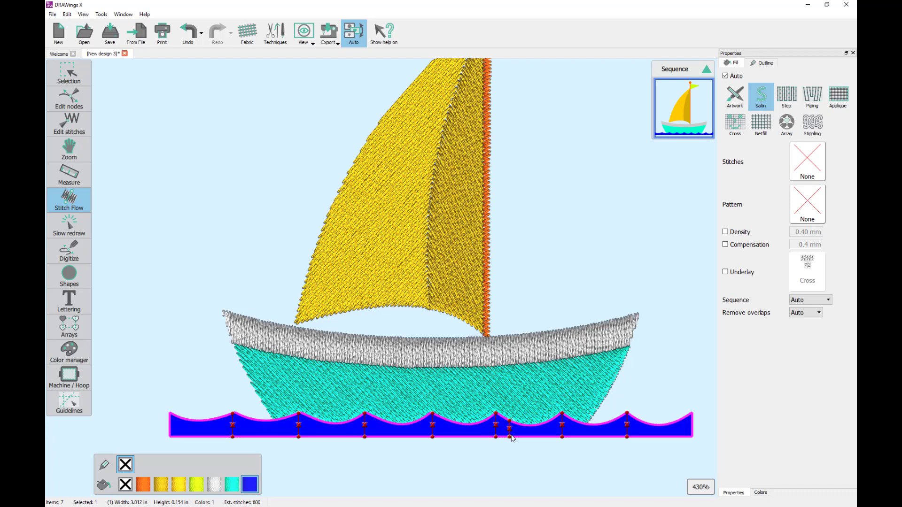
pyautogui.click(523, 468)
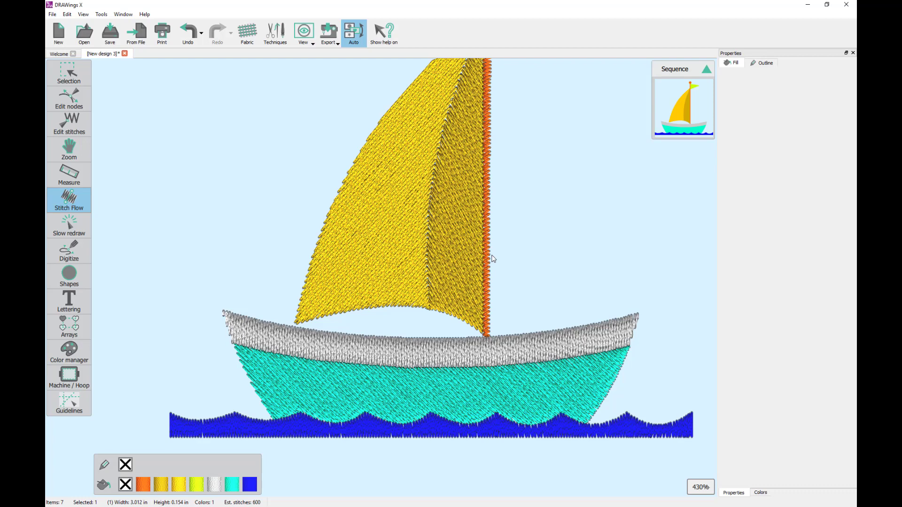
# Step: Add a Running outline with Triple stitches and a 2.0 mm stitch length to the large light yellow sail section, and deselect it
pyautogui.scroll(5, 494, 259)
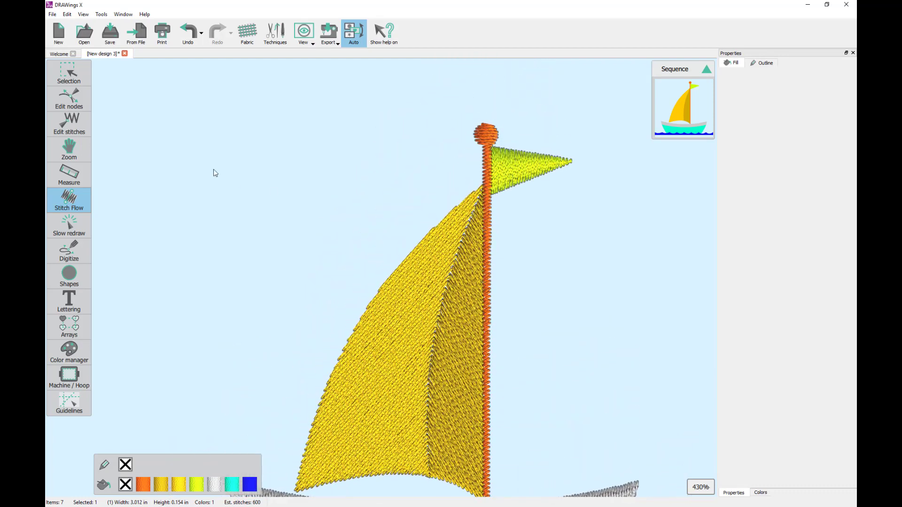
pyautogui.click(70, 71)
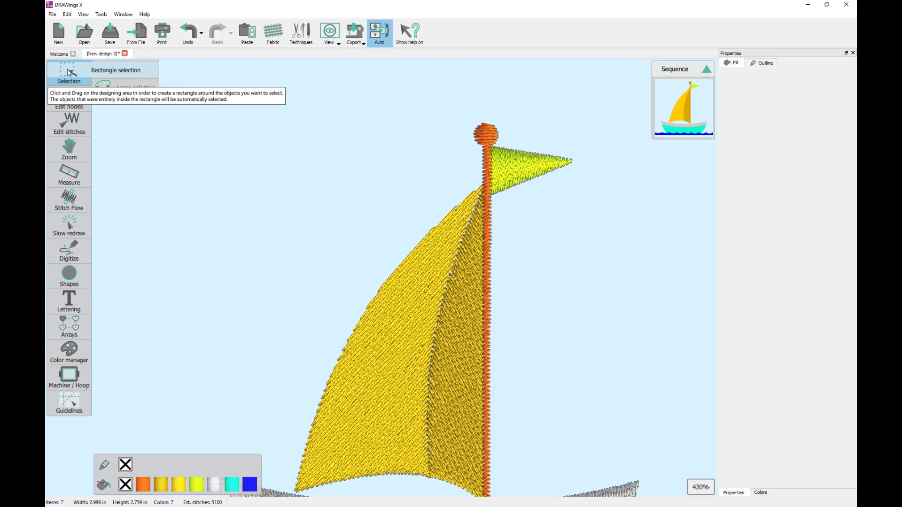
pyautogui.click(420, 285)
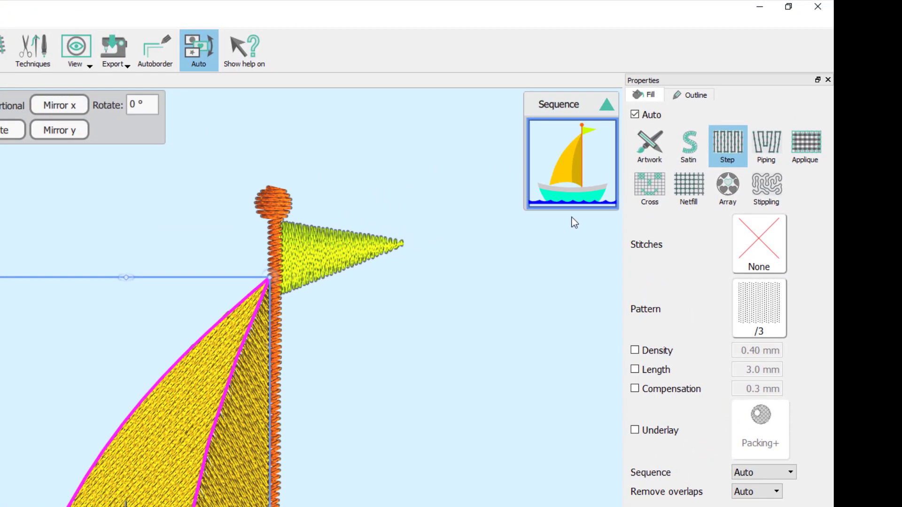
pyautogui.click(706, 97)
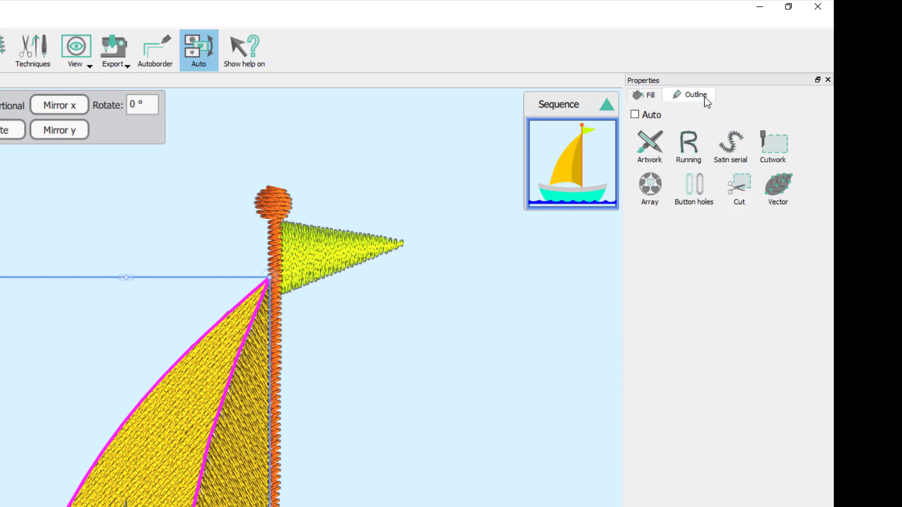
pyautogui.click(692, 142)
pyautogui.click(760, 261)
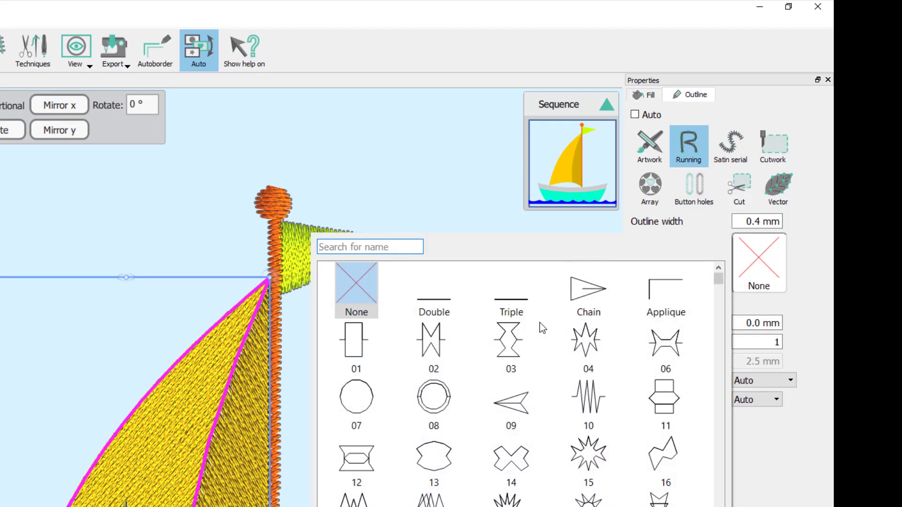
pyautogui.click(516, 313)
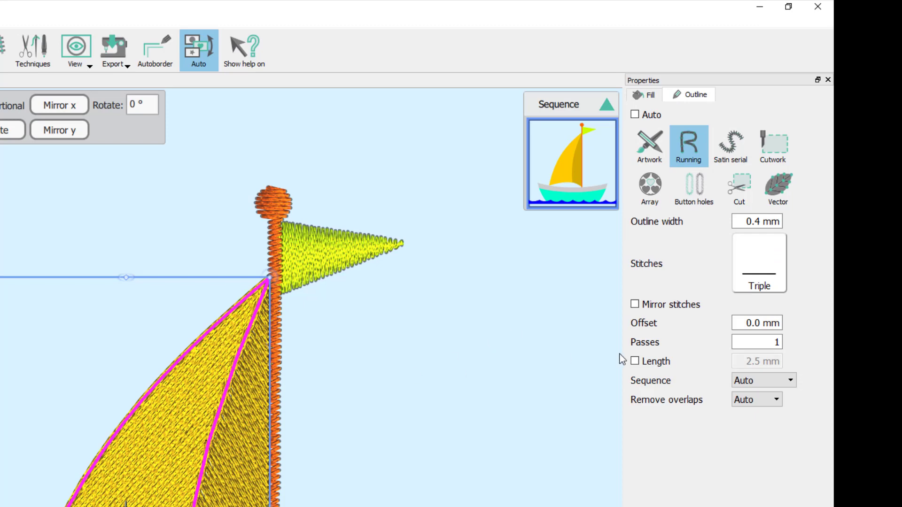
pyautogui.click(635, 361)
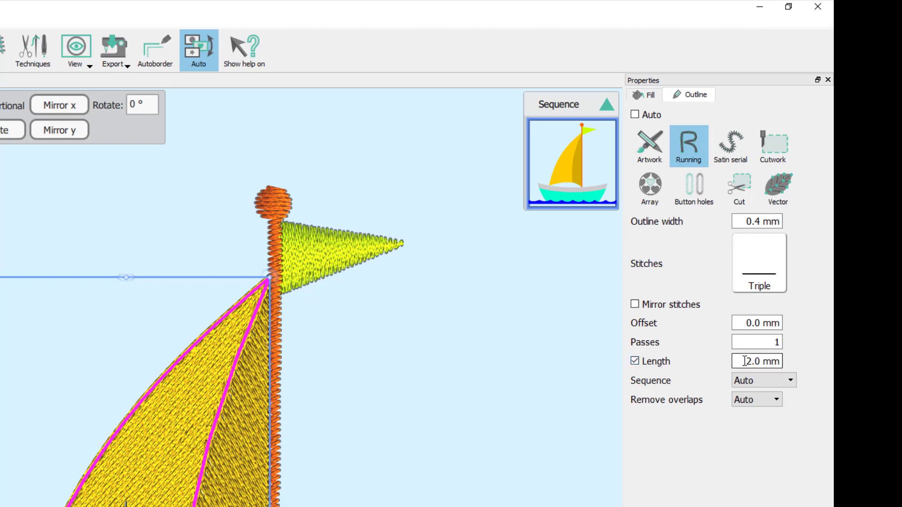
pyautogui.doubleClick(745, 361)
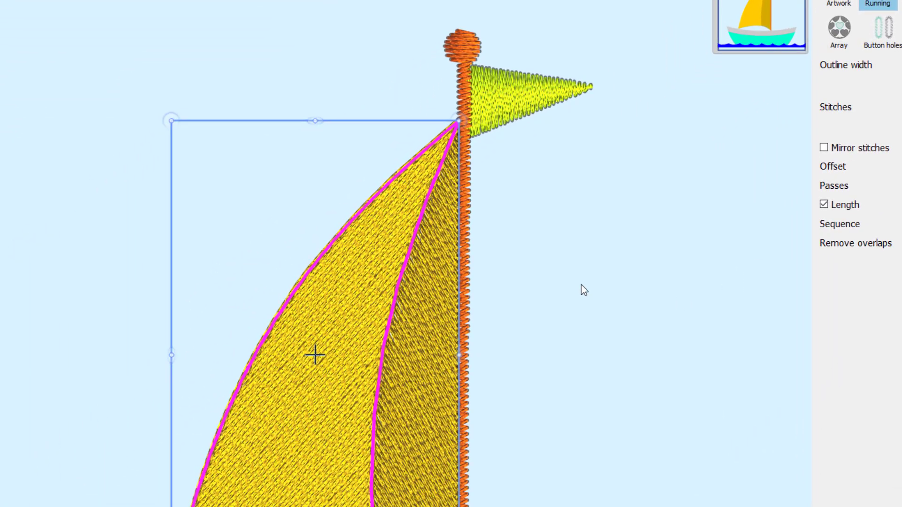
pyautogui.click(584, 290)
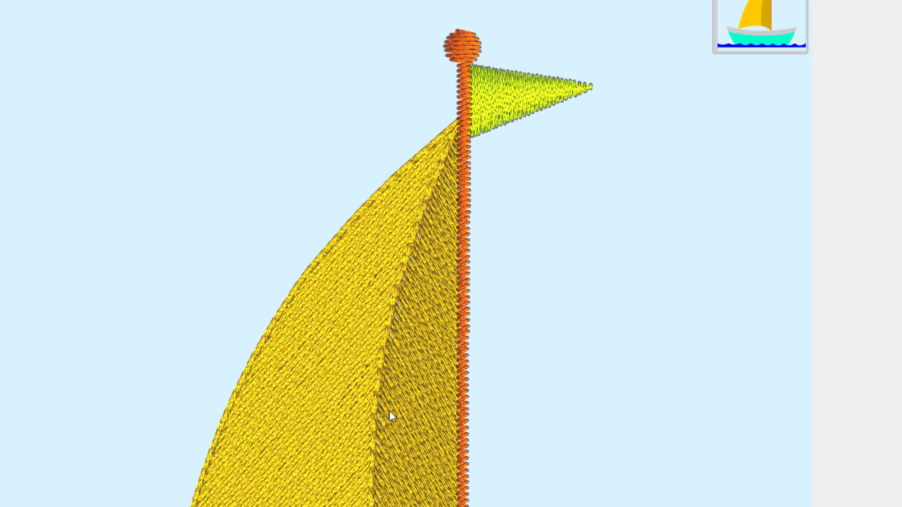
# Step: Give the narrow darker sail section beside the mast a Running outline with Triple stitches, 2.0 mm long, and deselect it
pyautogui.click(410, 375)
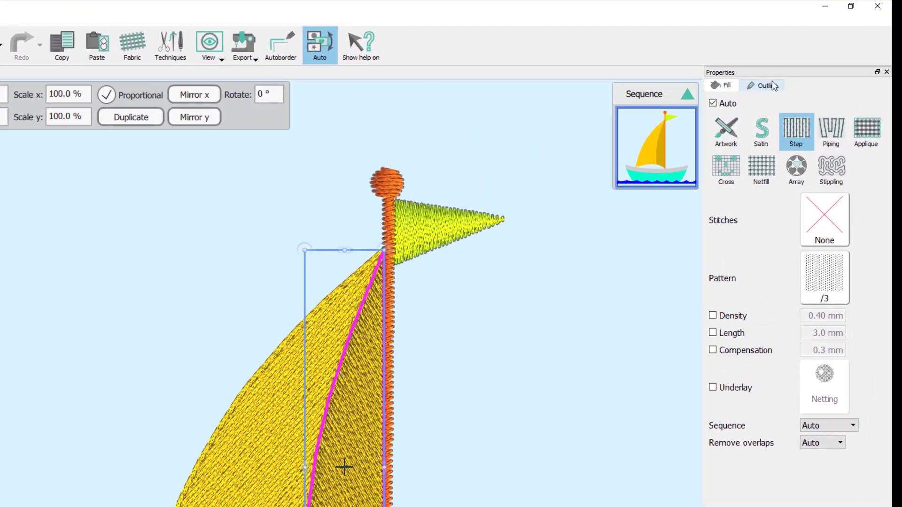
pyautogui.click(765, 63)
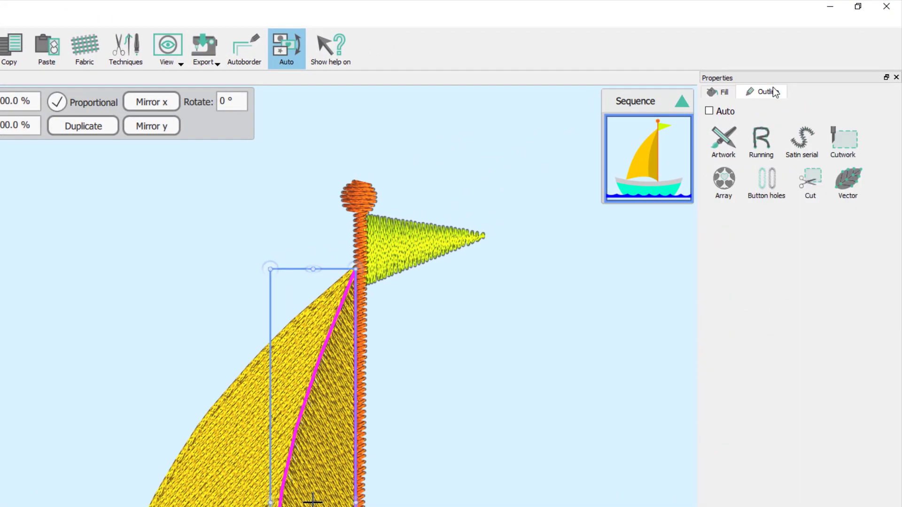
pyautogui.click(768, 140)
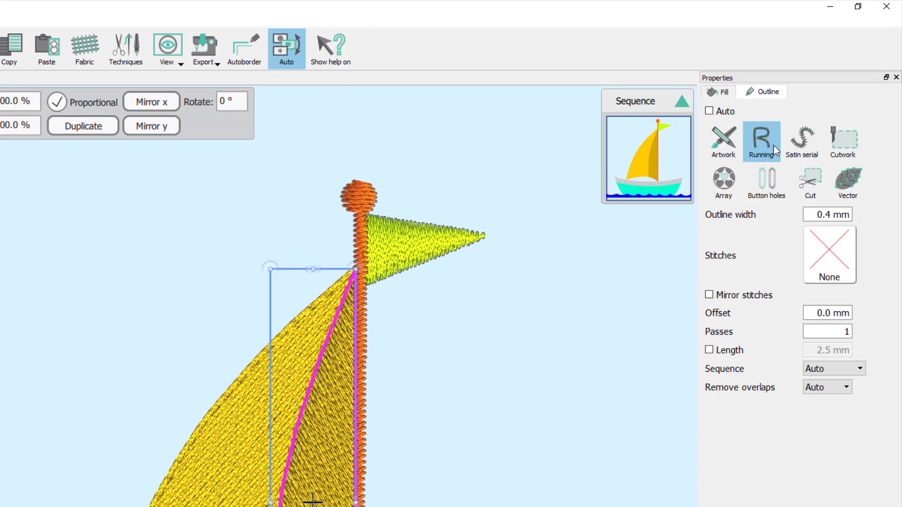
pyautogui.click(846, 256)
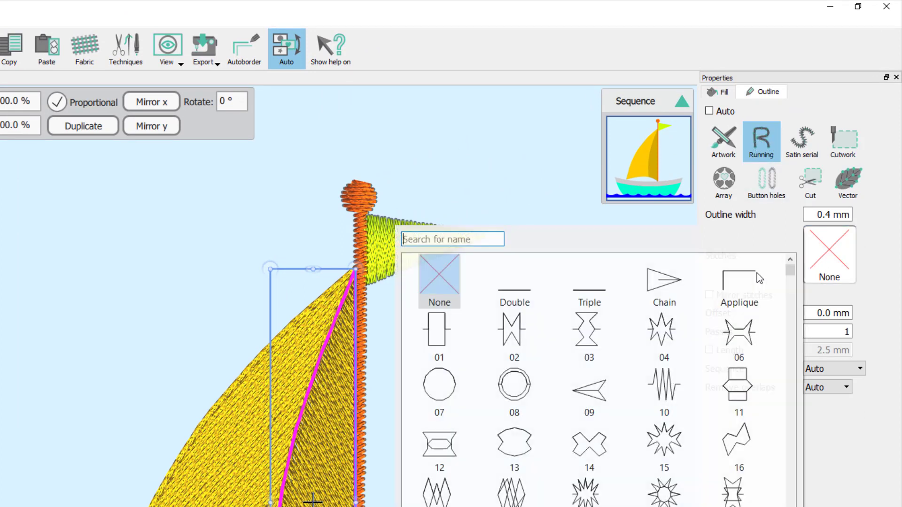
pyautogui.click(602, 304)
pyautogui.click(735, 356)
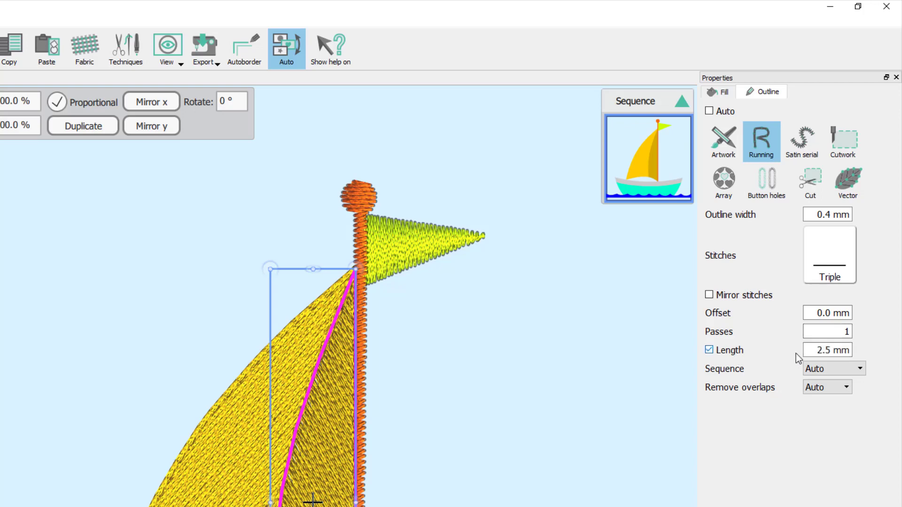
pyautogui.scroll(-3, 843, 351)
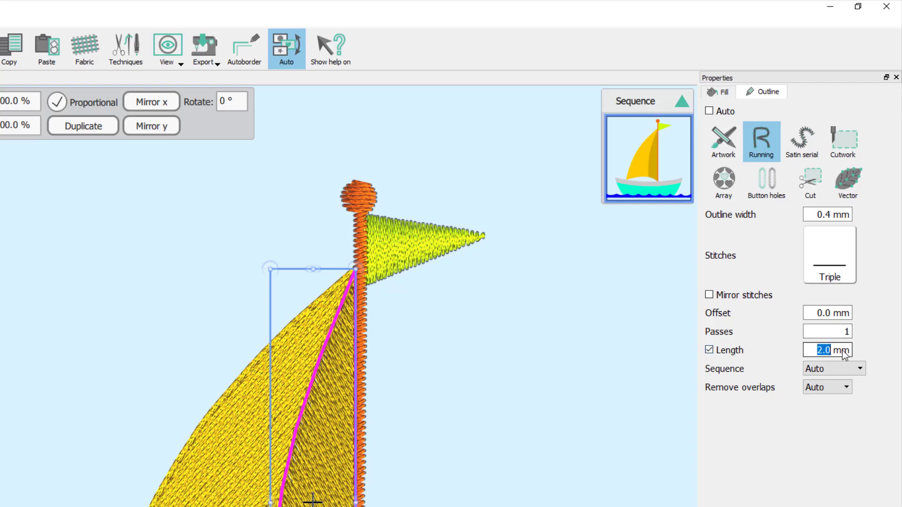
pyautogui.click(473, 392)
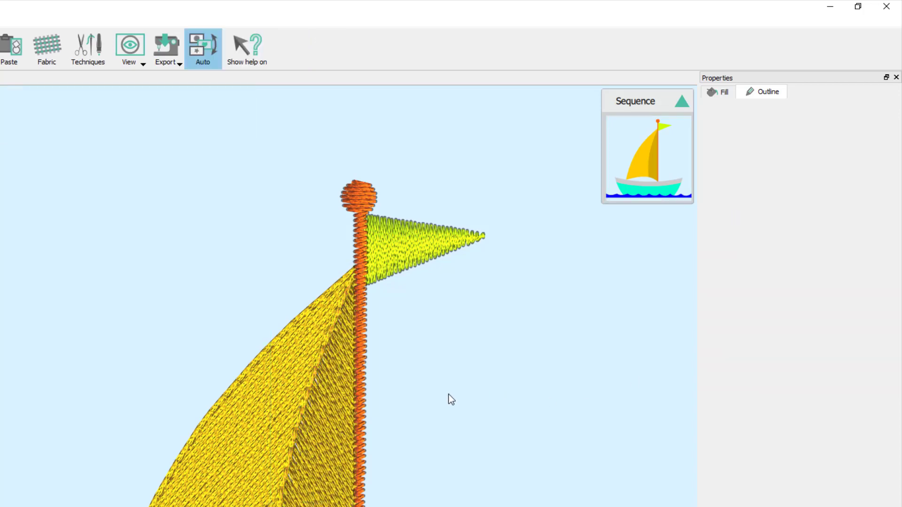
# Step: Add a Running outline with Triple stitches and a 2.0 mm stitch length to the boat's light grey upper band
pyautogui.scroll(-10, 451, 400)
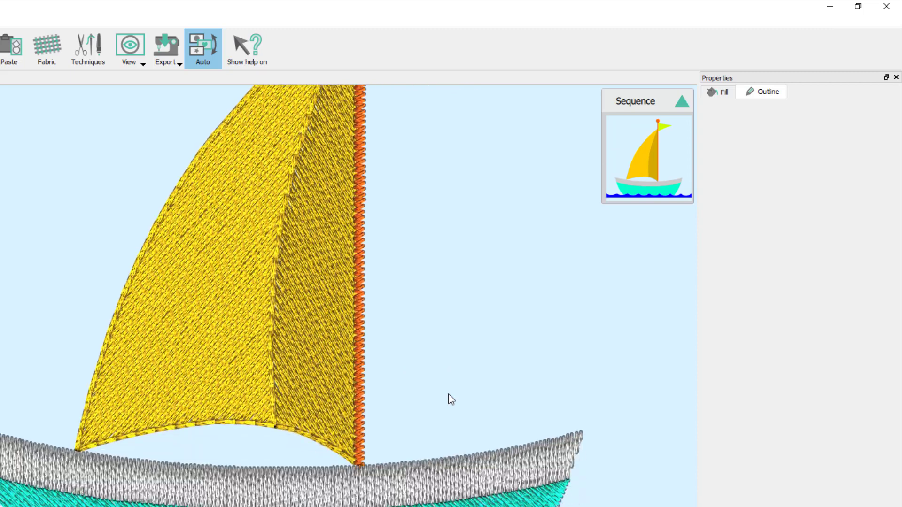
pyautogui.scroll(-2, 451, 399)
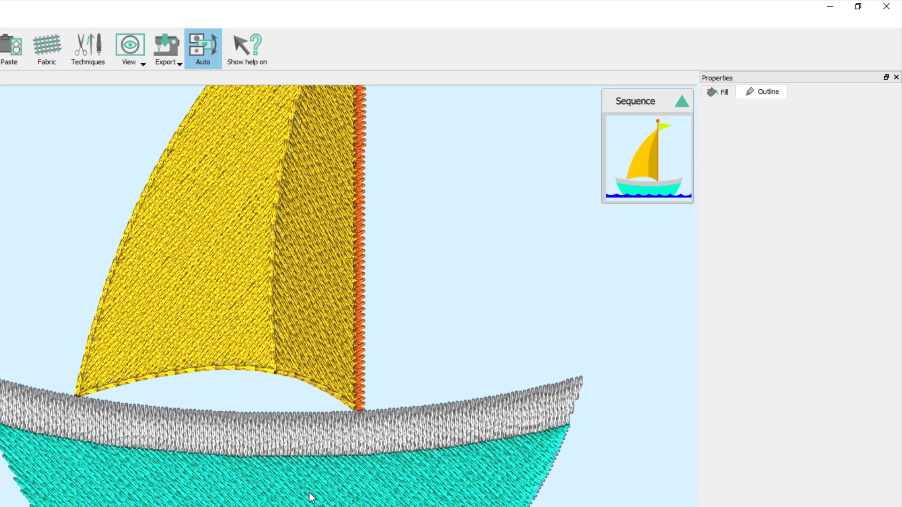
pyautogui.click(428, 419)
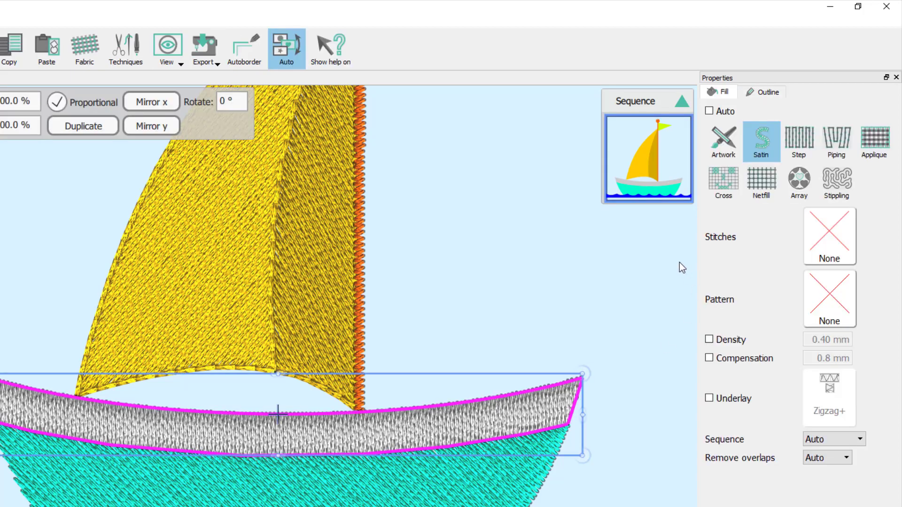
pyautogui.click(774, 92)
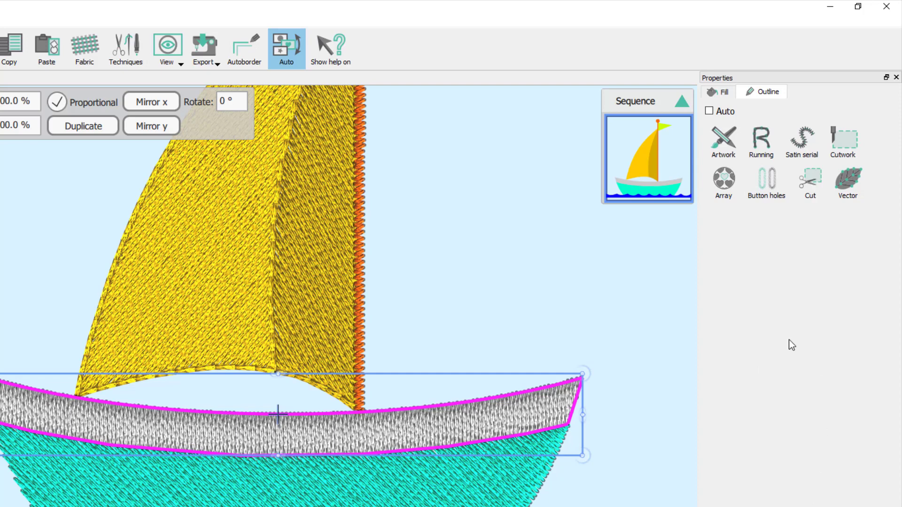
pyautogui.click(766, 134)
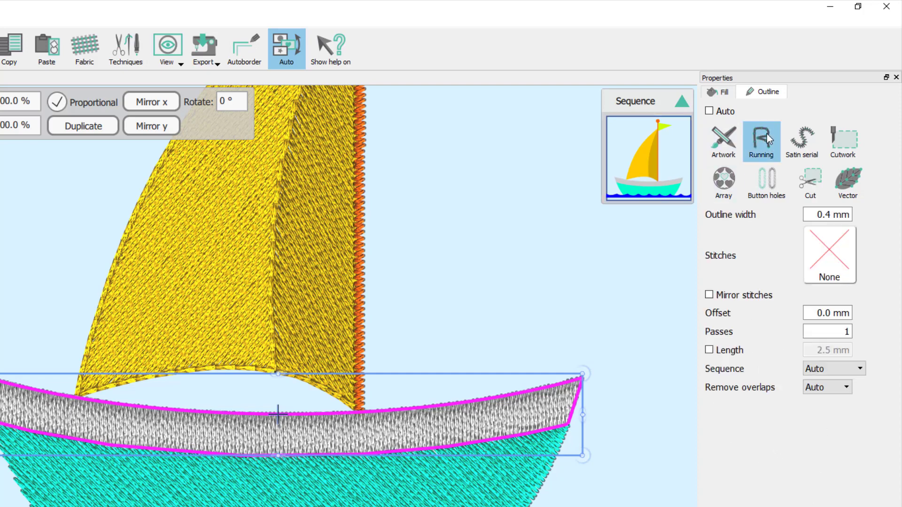
pyautogui.click(829, 261)
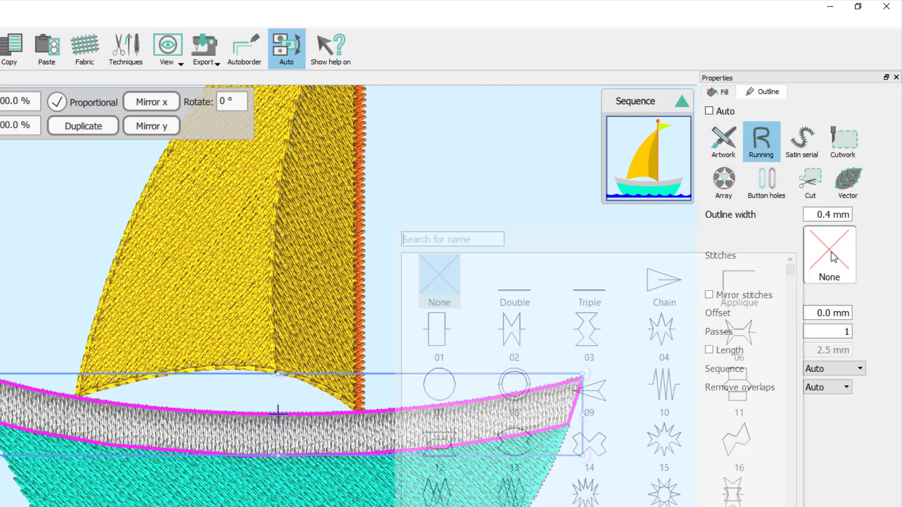
pyautogui.click(604, 296)
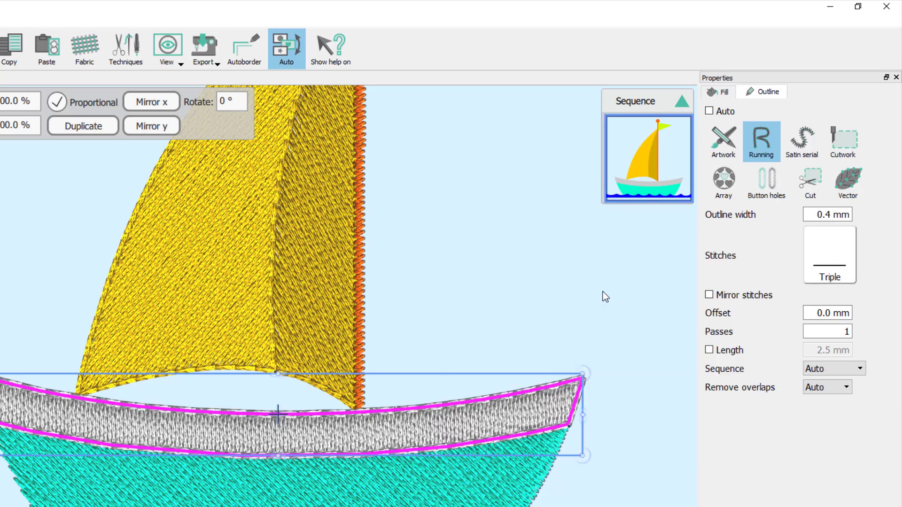
pyautogui.click(709, 350)
pyautogui.scroll(-1, 824, 351)
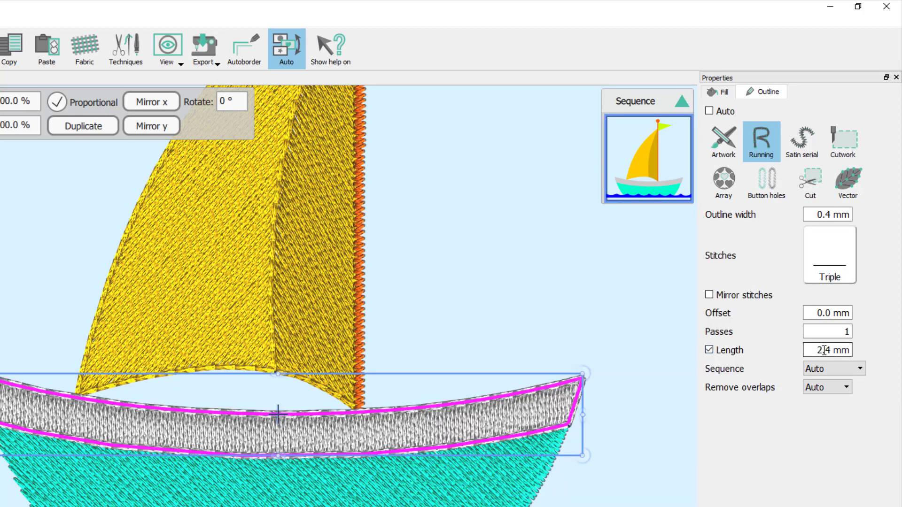
pyautogui.doubleClick(824, 351)
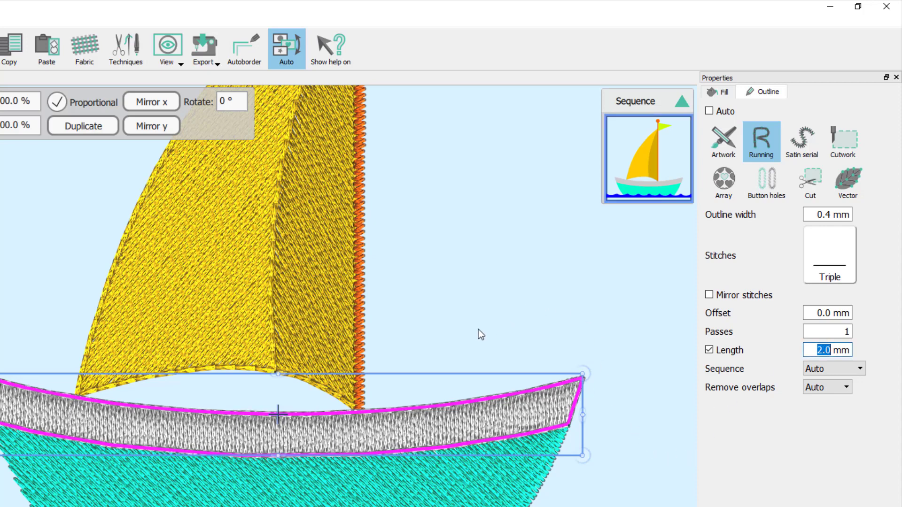
# Step: Add a Running outline with Triple stitches and a shortened custom stitch length to the turquoise hull, and deselect it
pyautogui.click(498, 499)
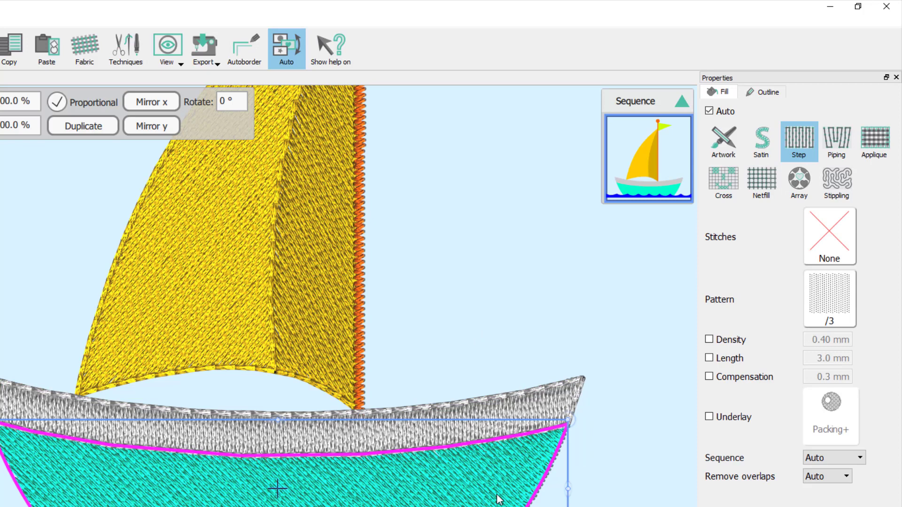
pyautogui.click(777, 91)
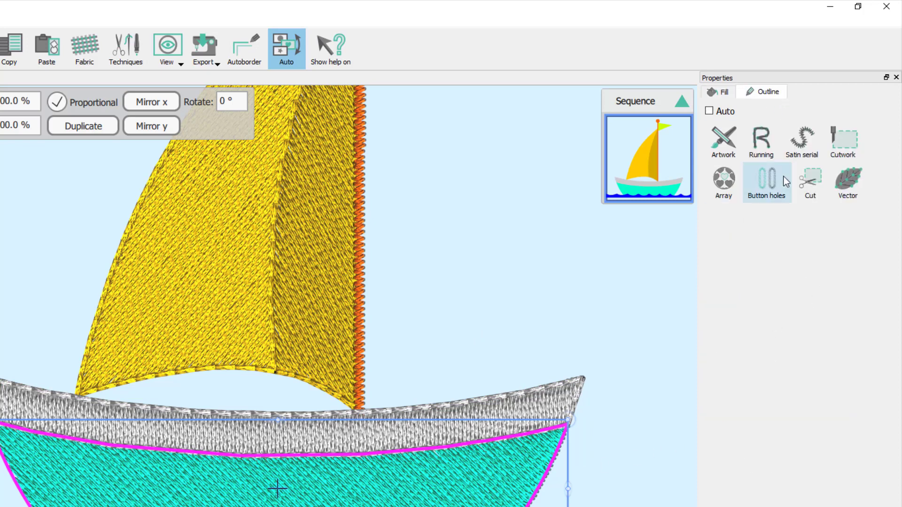
pyautogui.click(771, 147)
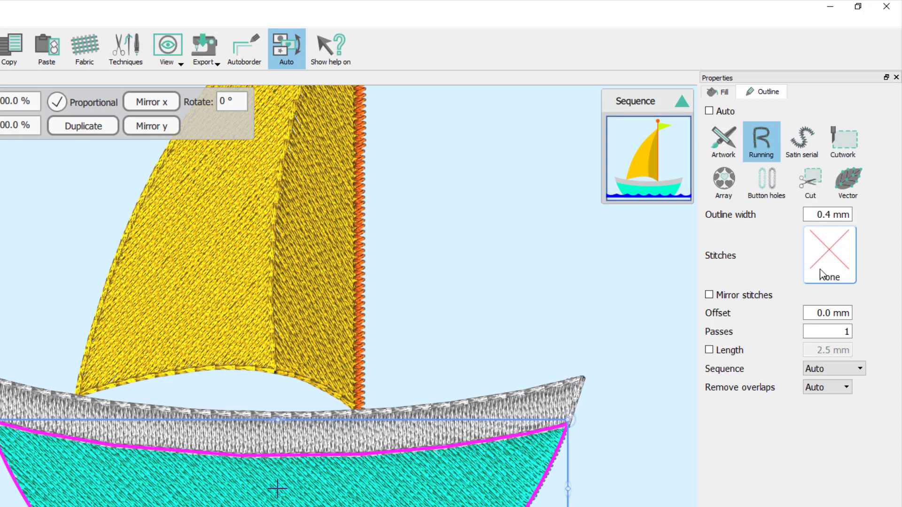
pyautogui.click(821, 256)
pyautogui.click(599, 297)
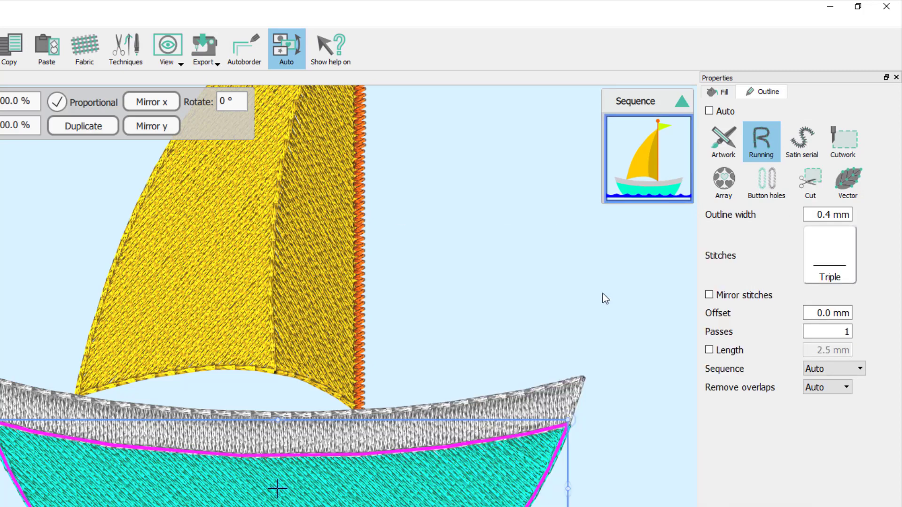
pyautogui.click(727, 351)
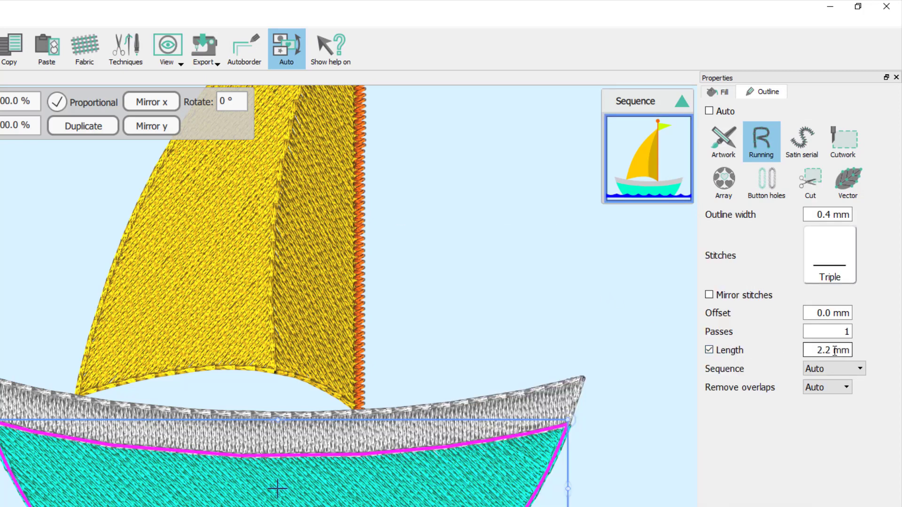
pyautogui.scroll(-1, 834, 351)
pyautogui.click(633, 335)
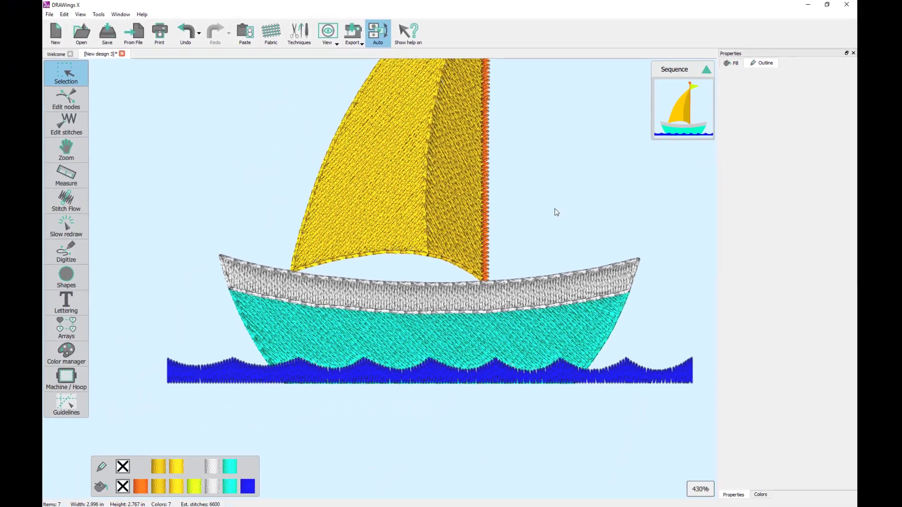
pyautogui.scroll(-1, 459, 306)
pyautogui.scroll(-1, 554, 211)
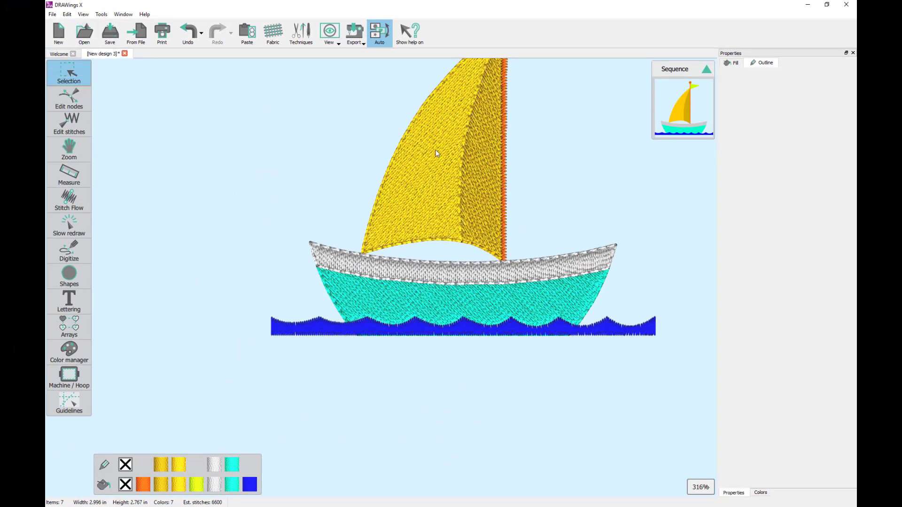
pyautogui.scroll(3, 446, 151)
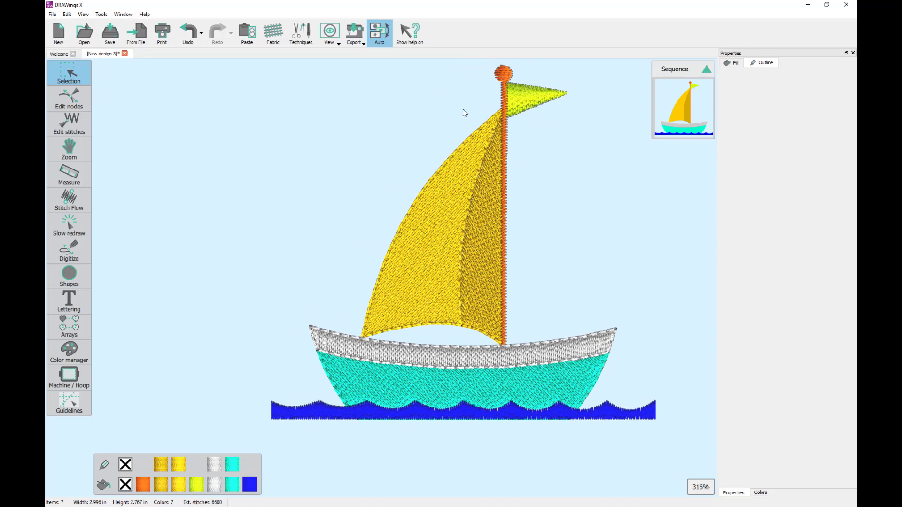
pyautogui.click(53, 14)
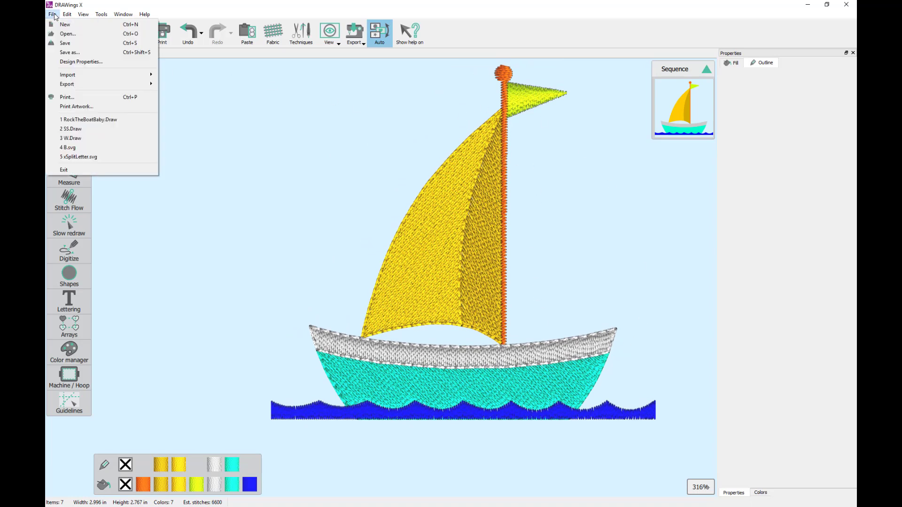
pyautogui.press('Escape')
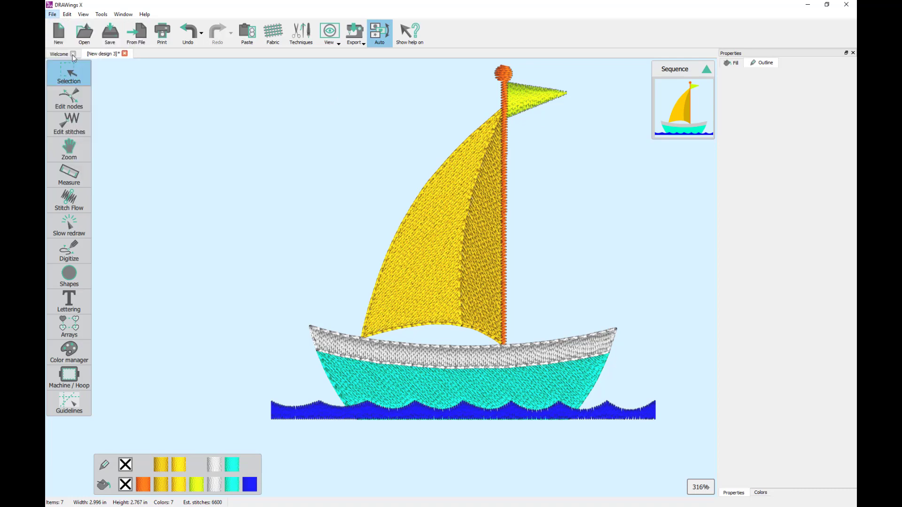
# Step: Save the design under the file name Sailboat in the RockTheBoat folder as a Design Files (*.Draw) file
pyautogui.hotkey('ctrl', 's')
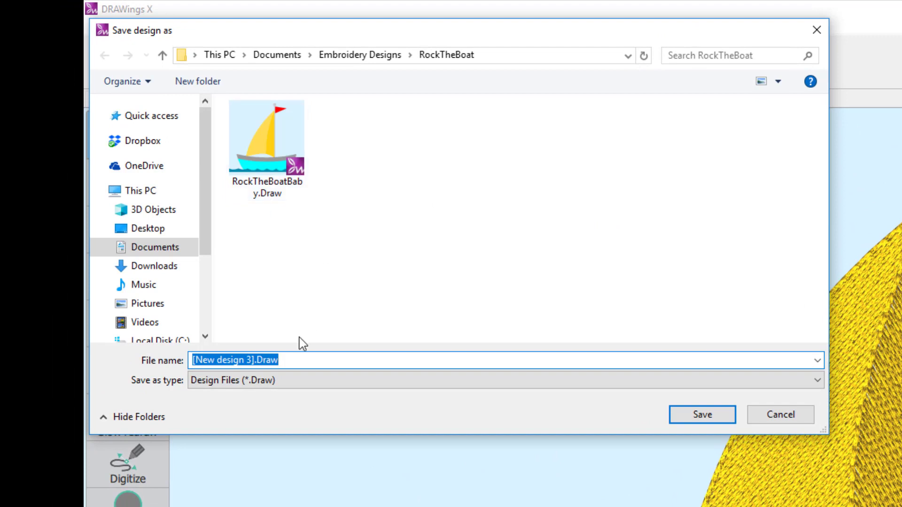
pyautogui.write('Sailbo')
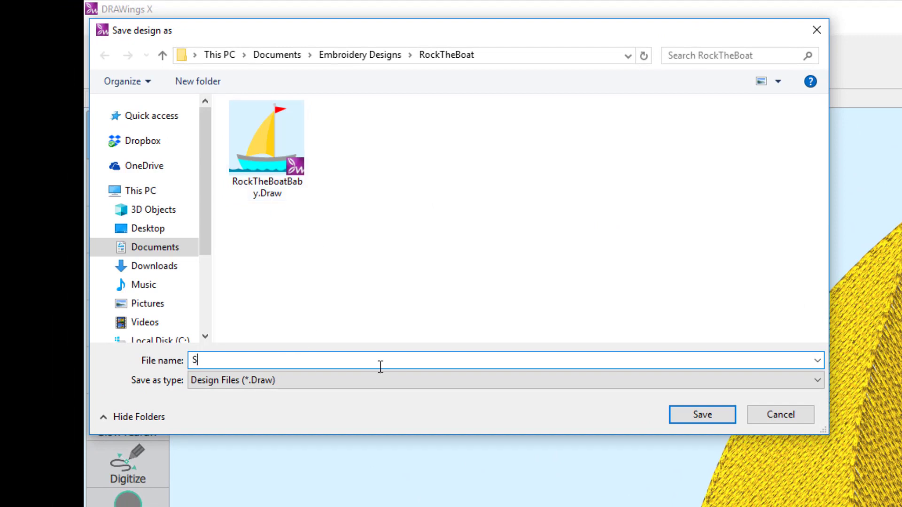
pyautogui.write('at')
pyautogui.press('Return')
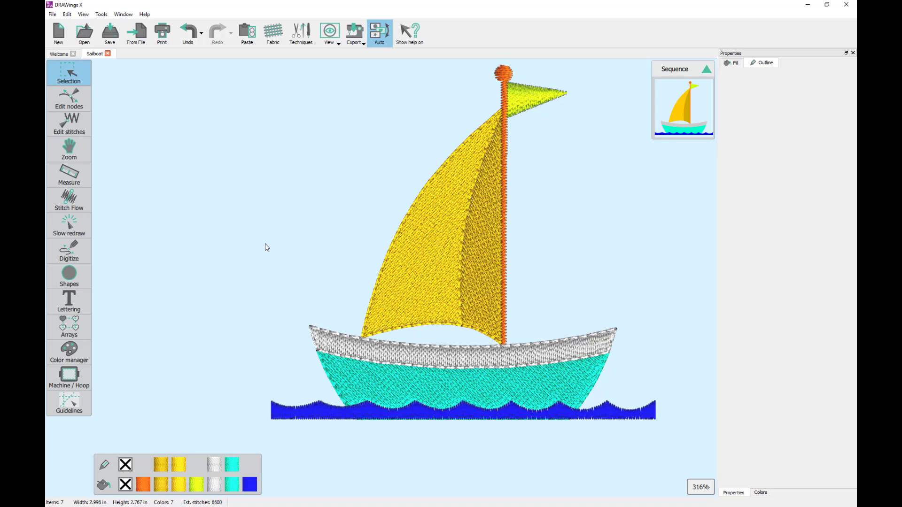
# Step: Select all objects of the sailboat design and set the overall width to 3.0 in, keeping it proportional
pyautogui.moveTo(76, 78)
pyautogui.hotkey('ctrl', 'a')
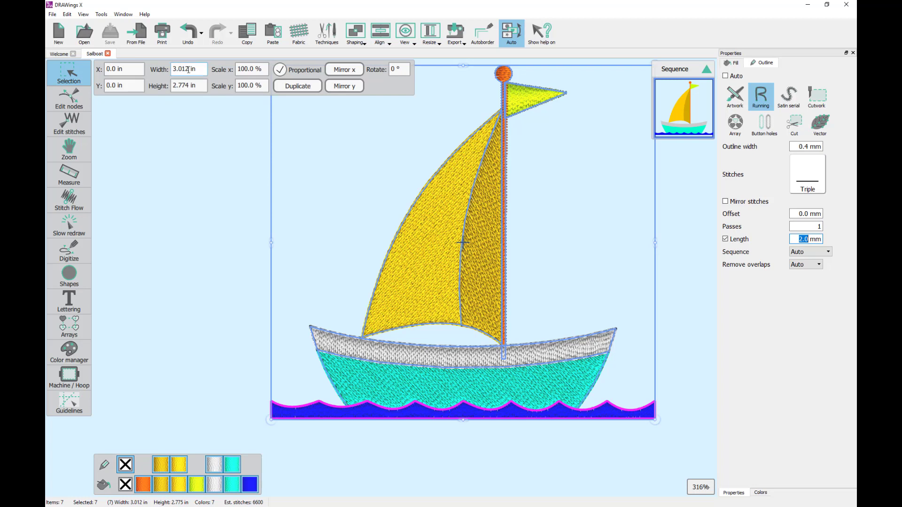
pyautogui.click(173, 69)
pyautogui.moveTo(172, 70); pyautogui.dragTo(210, 69)
pyautogui.write('3.0')
pyautogui.press('Return')
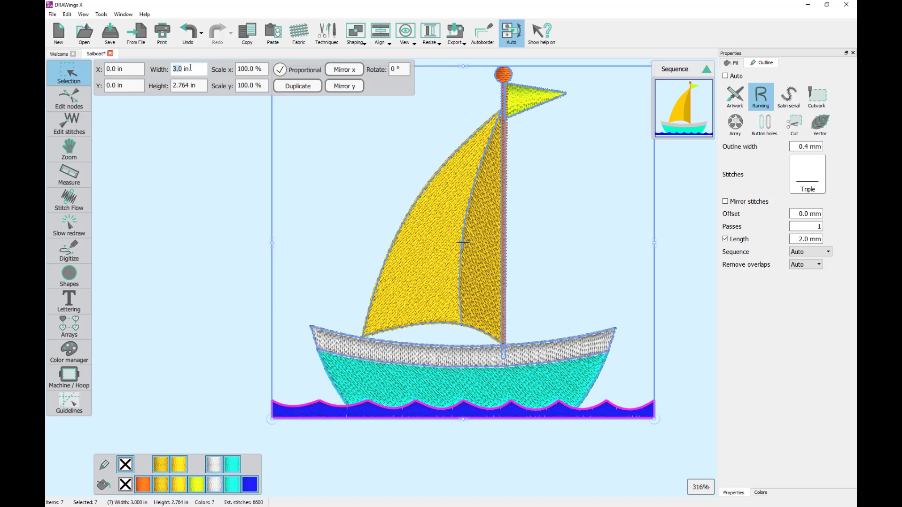
# Step: Enlarge the whole selected sailboat proportionally to a width of 7.5 in and deselect it
pyautogui.moveTo(191, 70); pyautogui.dragTo(172, 70)
pyautogui.write('7.5')
pyautogui.press('Return')
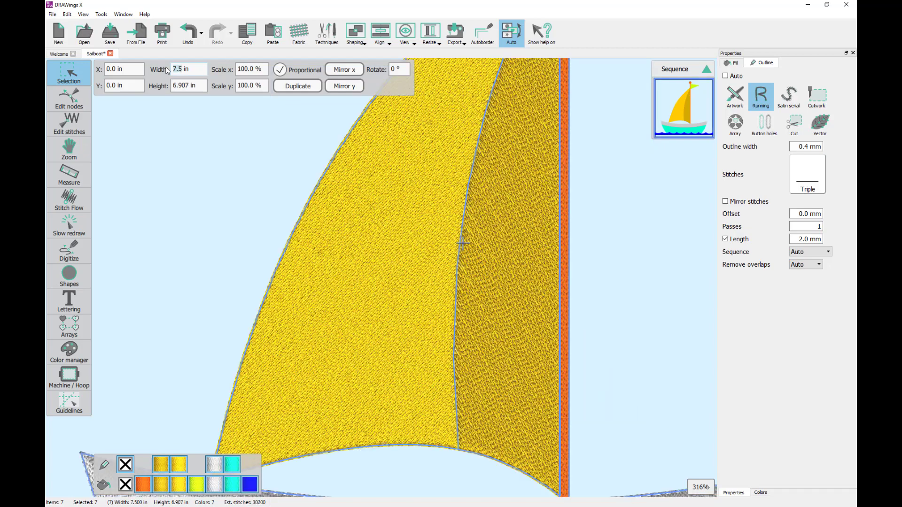
pyautogui.scroll(-5, 280, 194)
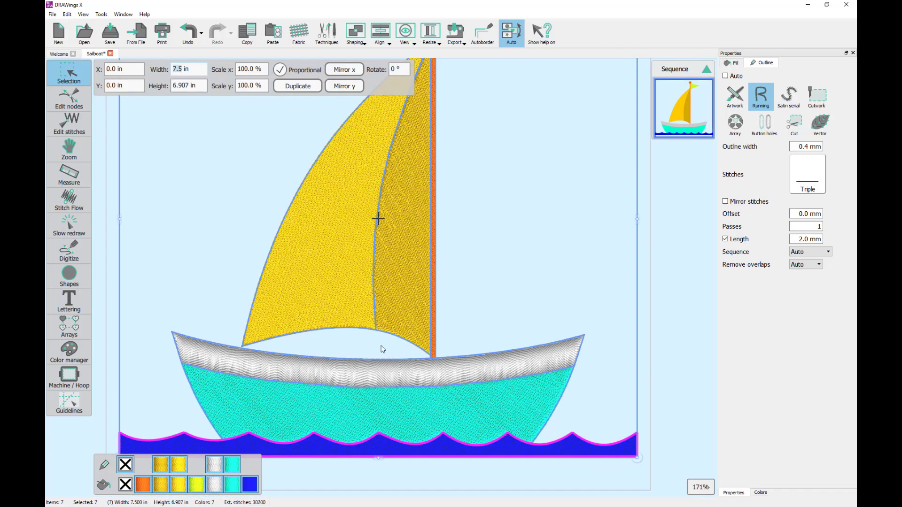
pyautogui.click(494, 247)
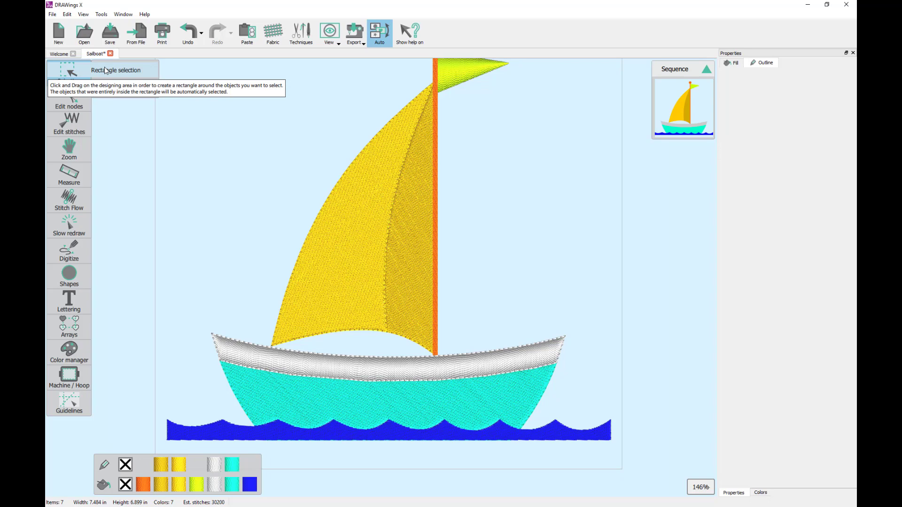
# Step: Reselect the whole sailboat, set its width back to 3 in, and deselect it
pyautogui.click(106, 70)
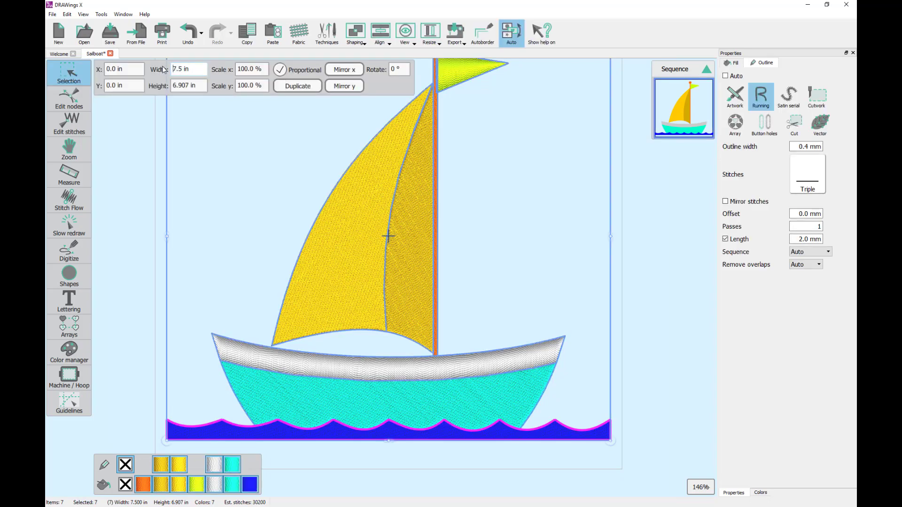
pyautogui.click(207, 73)
pyautogui.click(207, 73)
pyautogui.press('BackSpace')
pyautogui.press('BackSpace')
pyautogui.press('BackSpace')
pyautogui.press('BackSpace')
pyautogui.press('BackSpace')
pyautogui.press('BackSpace')
pyautogui.write('3')
pyautogui.press('Return')
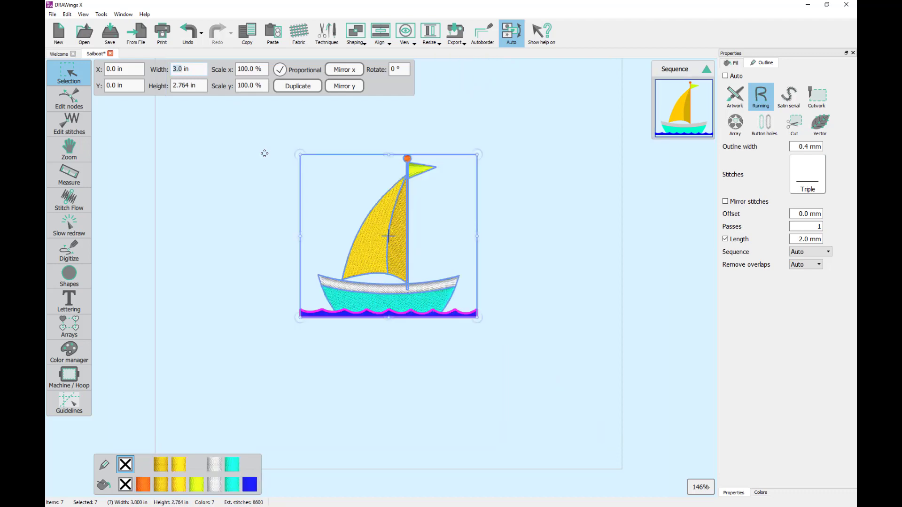
pyautogui.scroll(3, 441, 237)
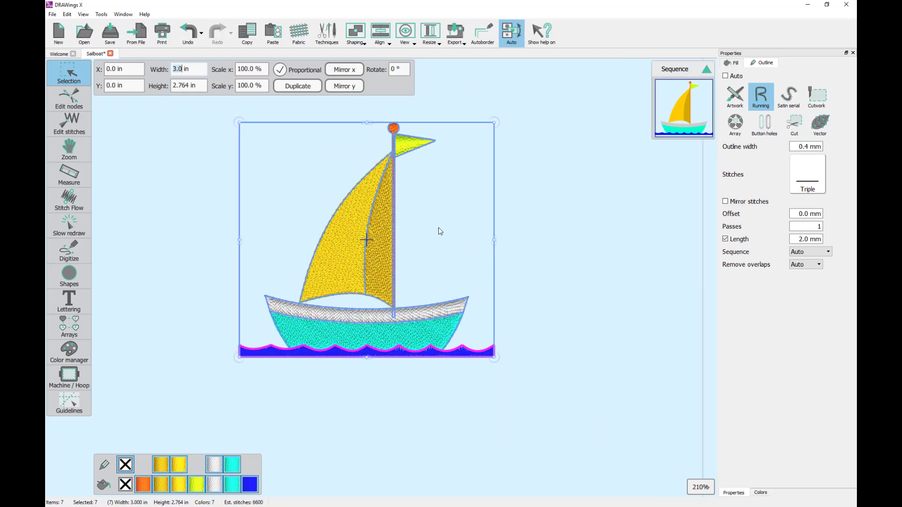
pyautogui.scroll(1, 306, 227)
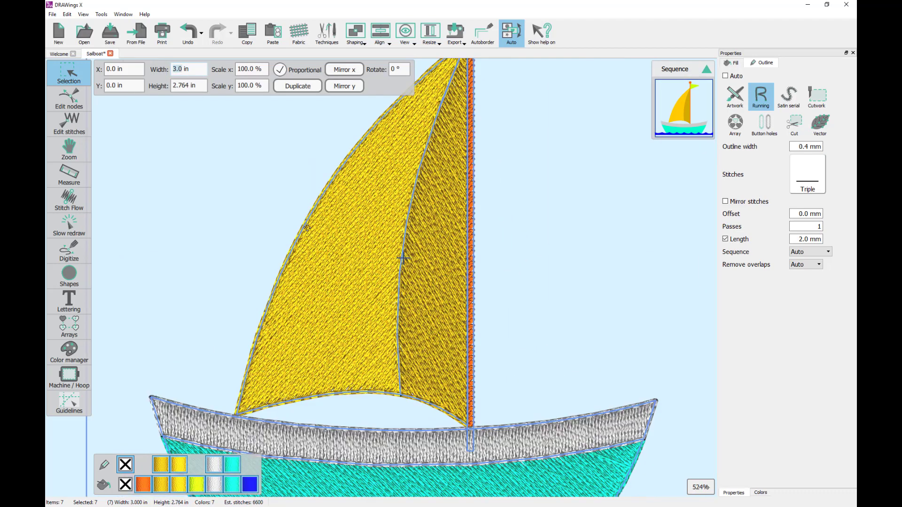
pyautogui.click(519, 261)
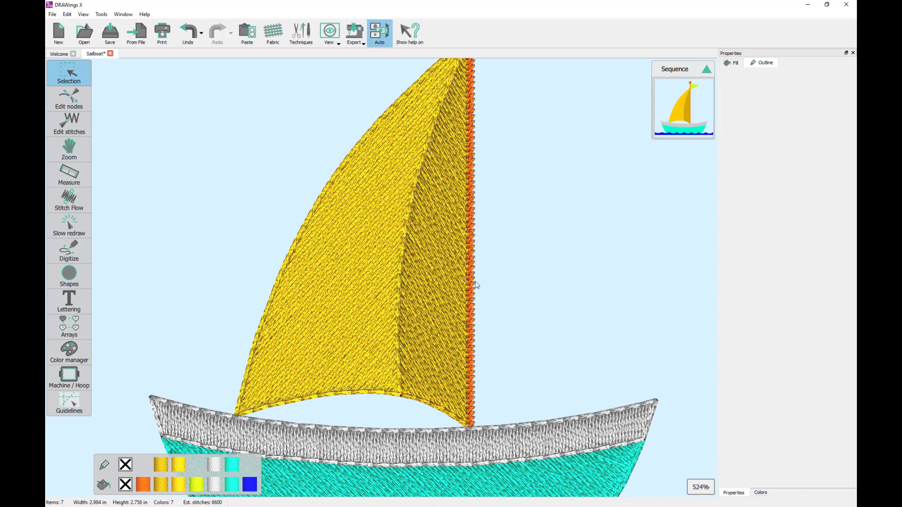
pyautogui.scroll(-2, 481, 271)
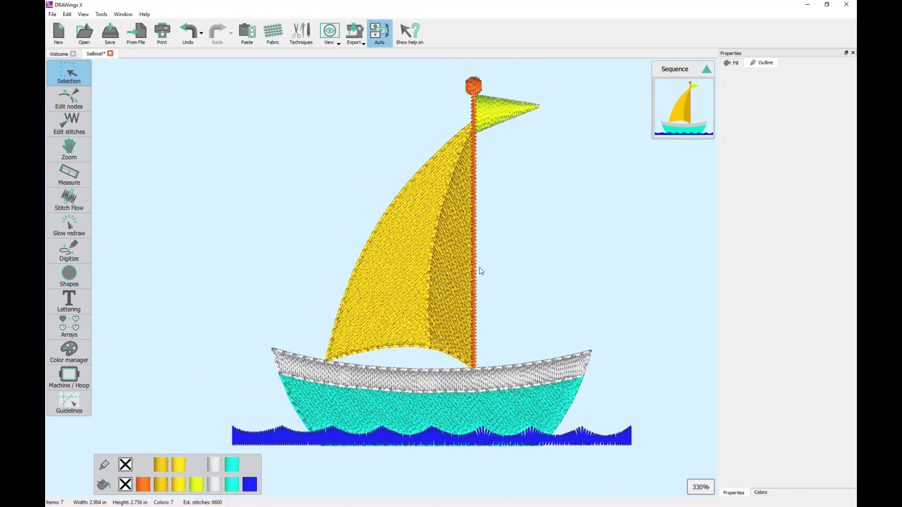
pyautogui.scroll(-1, 481, 271)
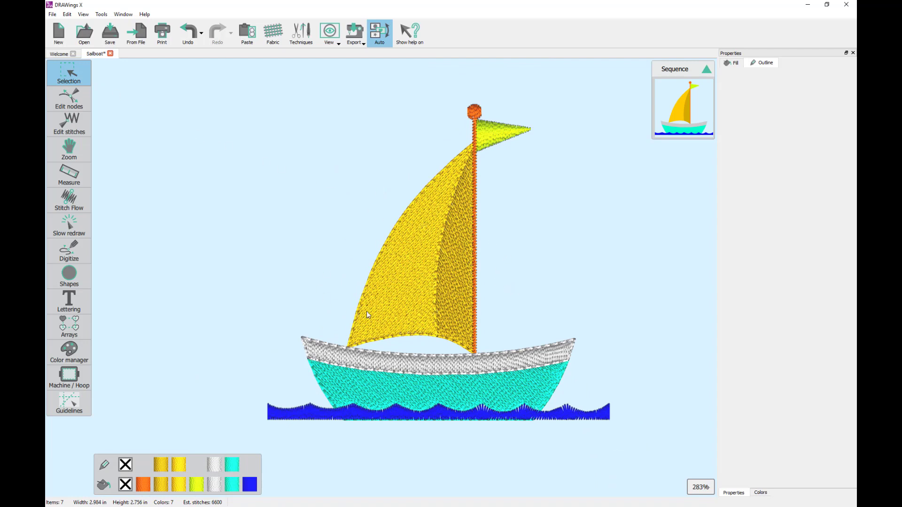
# Step: Save a copy of the design as Sailboat.DST in Tajima DST format and dismiss the save message
pyautogui.click(53, 14)
pyautogui.click(78, 53)
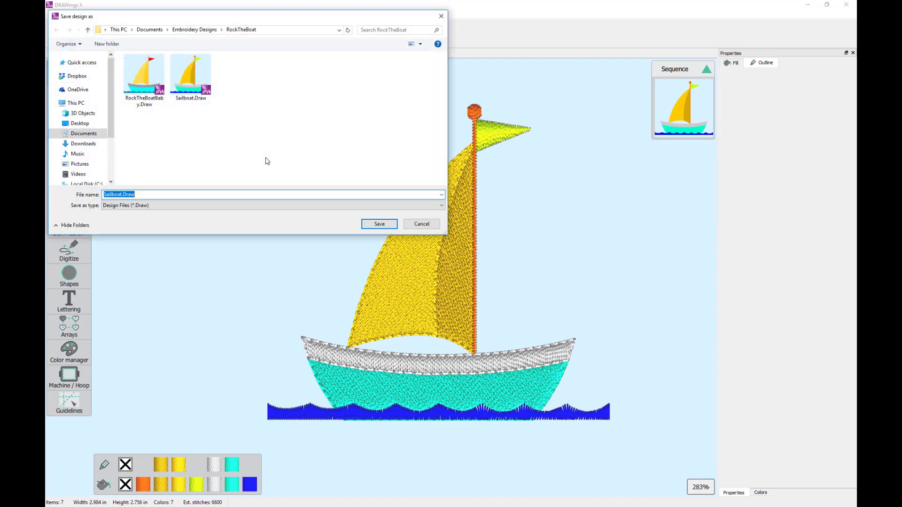
pyautogui.click(182, 207)
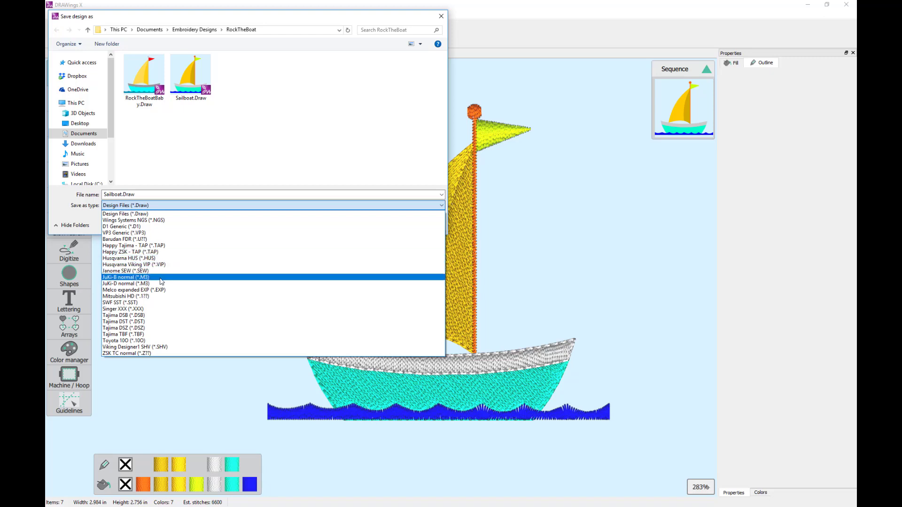
pyautogui.click(142, 322)
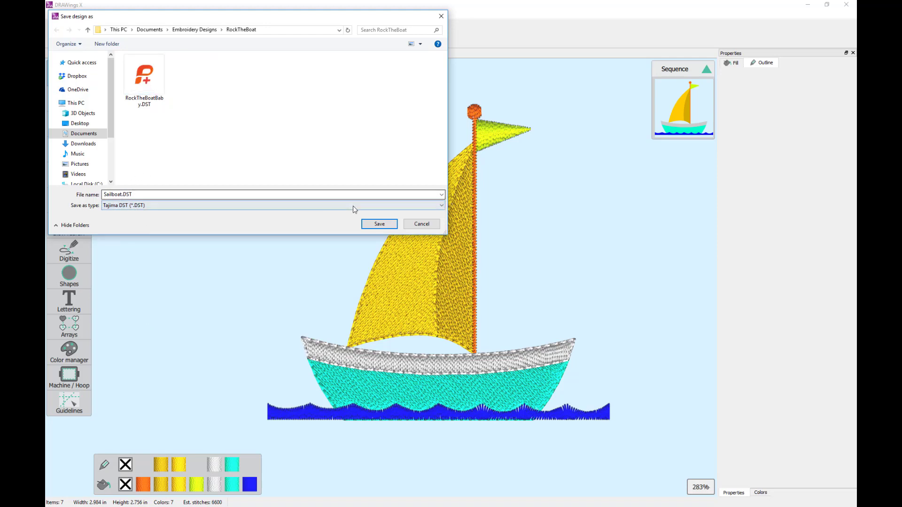
pyautogui.click(376, 225)
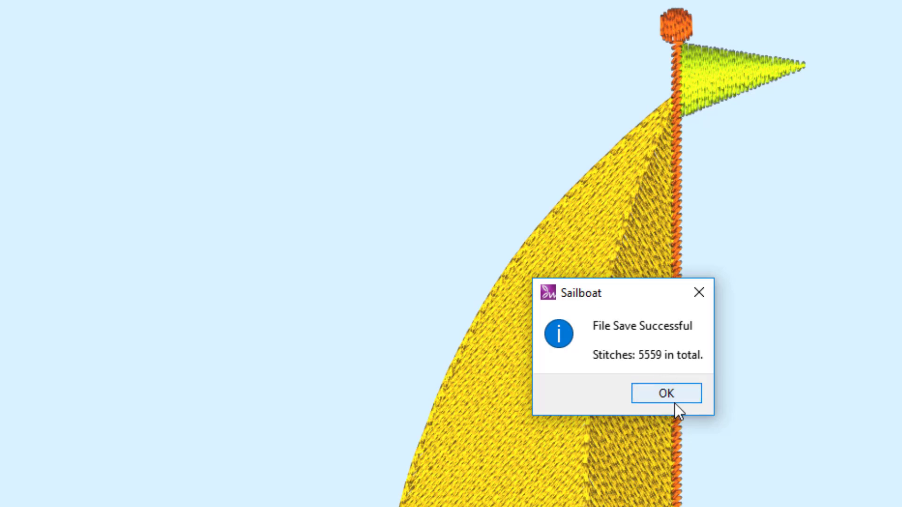
pyautogui.click(667, 394)
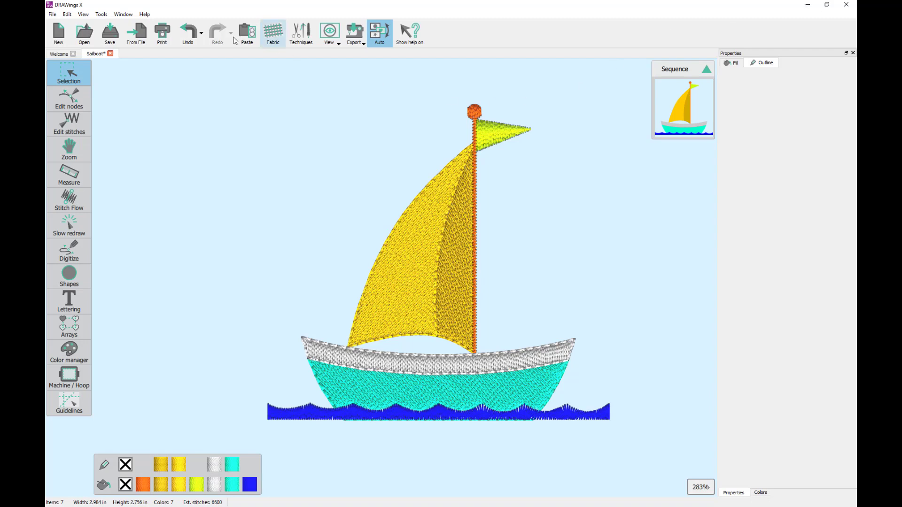
# Step: Examine the file formats offered for saving a copy of the design, and close the dialog without saving
pyautogui.click(54, 15)
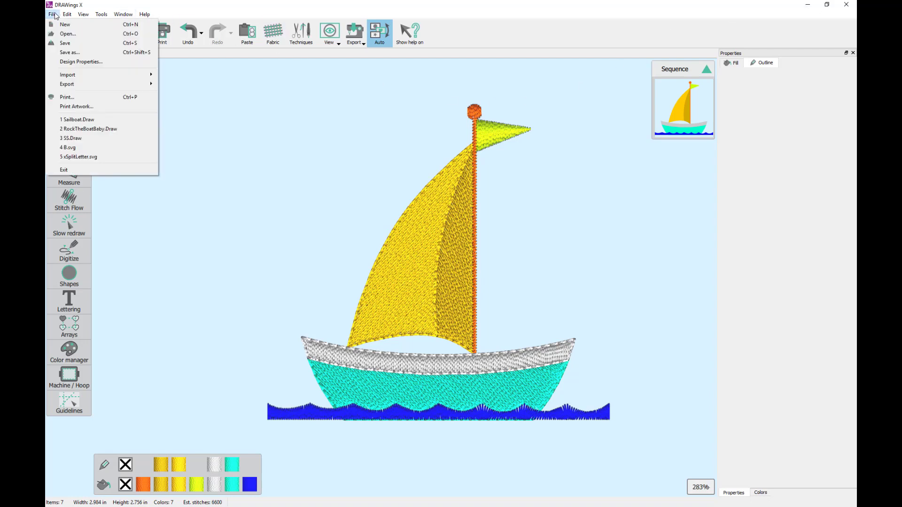
pyautogui.click(91, 56)
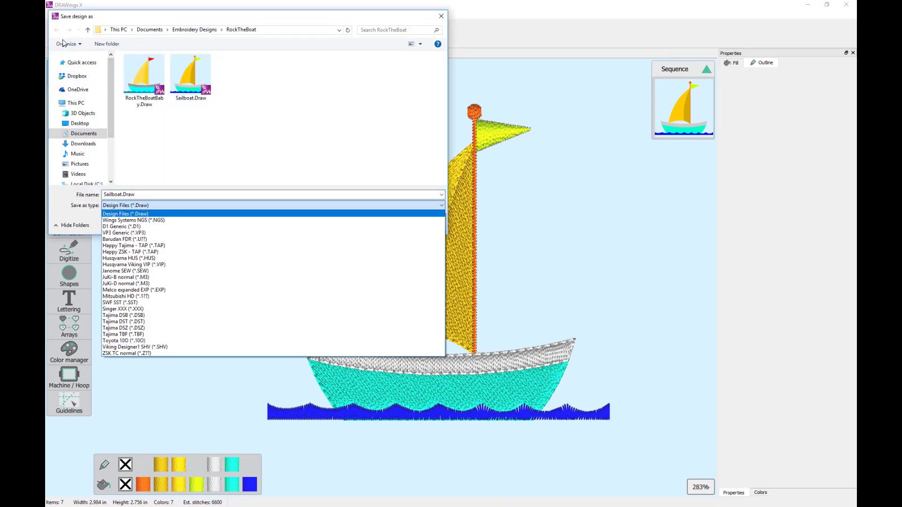
pyautogui.click(444, 20)
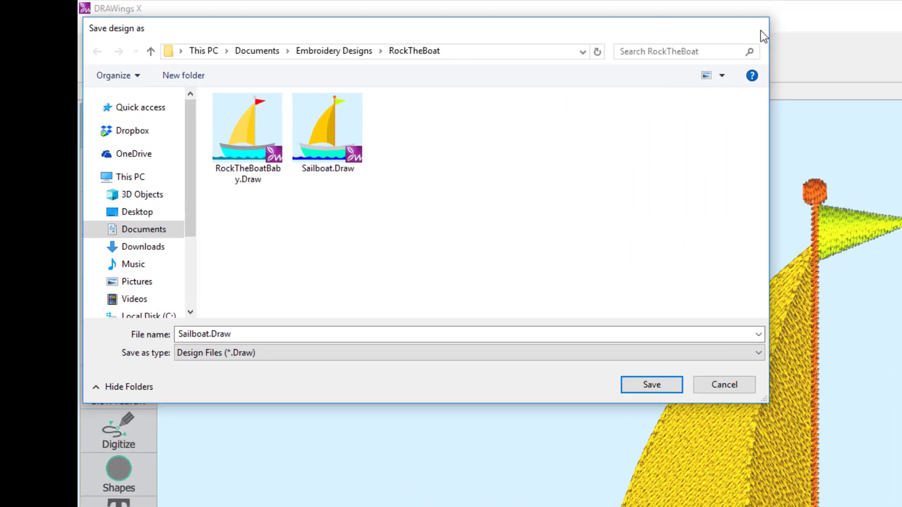
pyautogui.click(444, 18)
# Step: Review the available export destinations without exporting anything, and minimize the program window
pyautogui.click(52, 14)
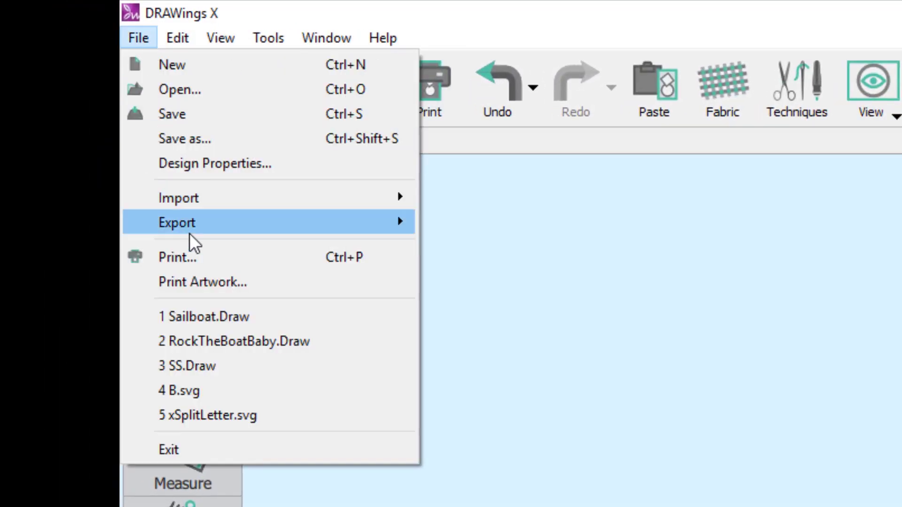
pyautogui.moveTo(189, 233)
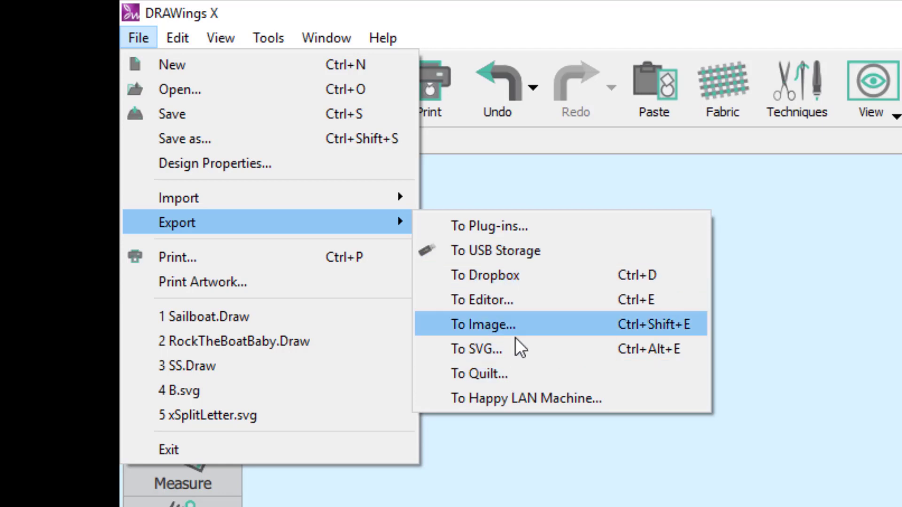
pyautogui.click(517, 478)
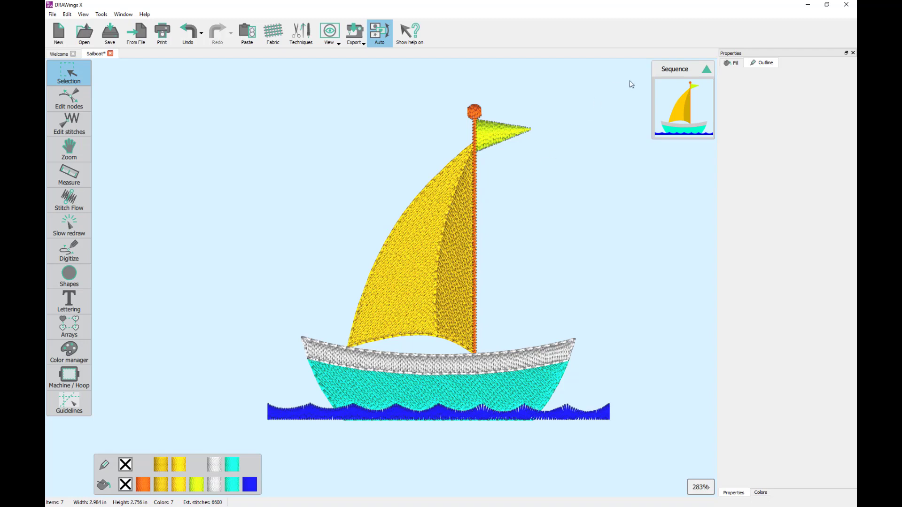
pyautogui.click(808, 6)
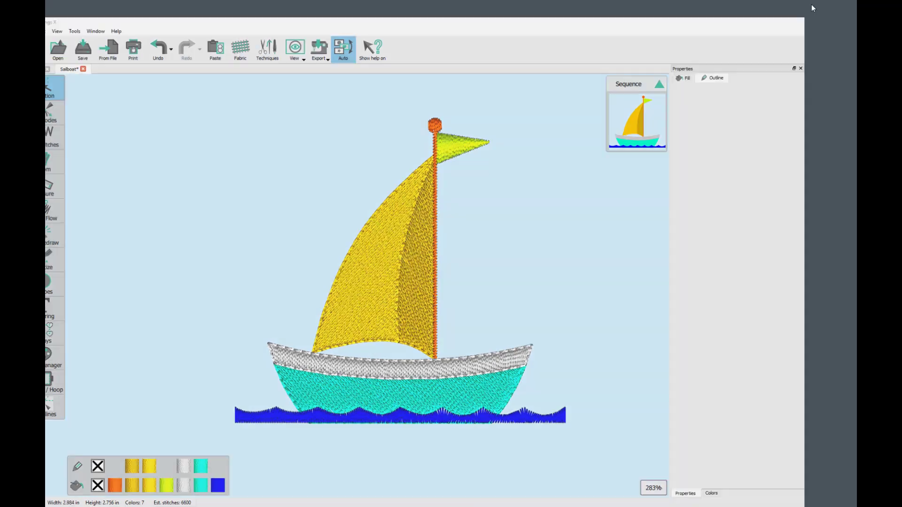